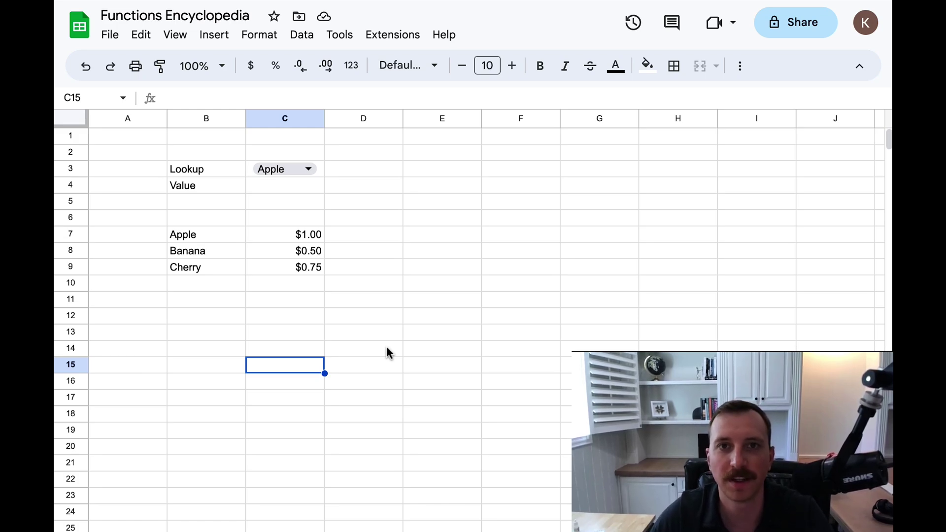
Point out the fruit price table (Apple $1.00, Banana $0.50, Cherry) and the empty value cell C4
{"action": "left_click", "coordinate": [298, 190]}
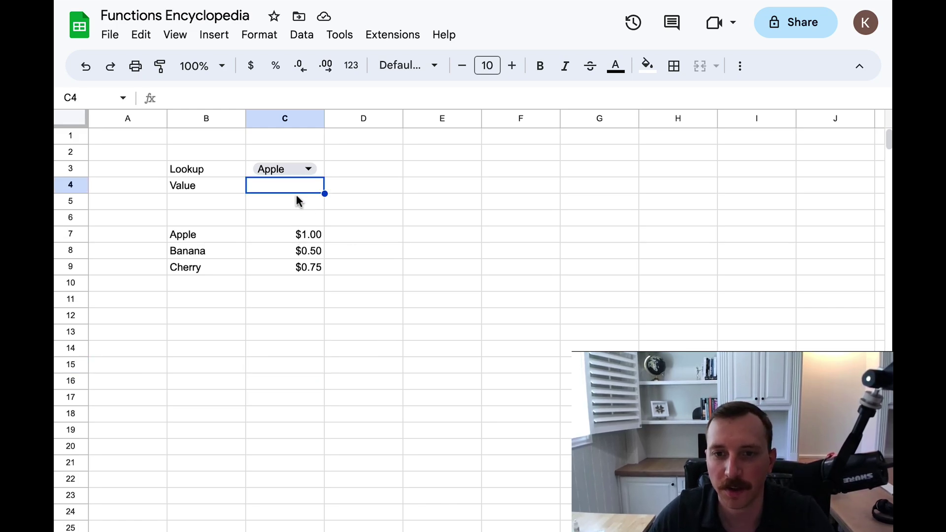
{"action": "left_click_drag", "start_coordinate": [206, 233], "coordinate": [279, 236]}
{"action": "left_click", "coordinate": [279, 236]}
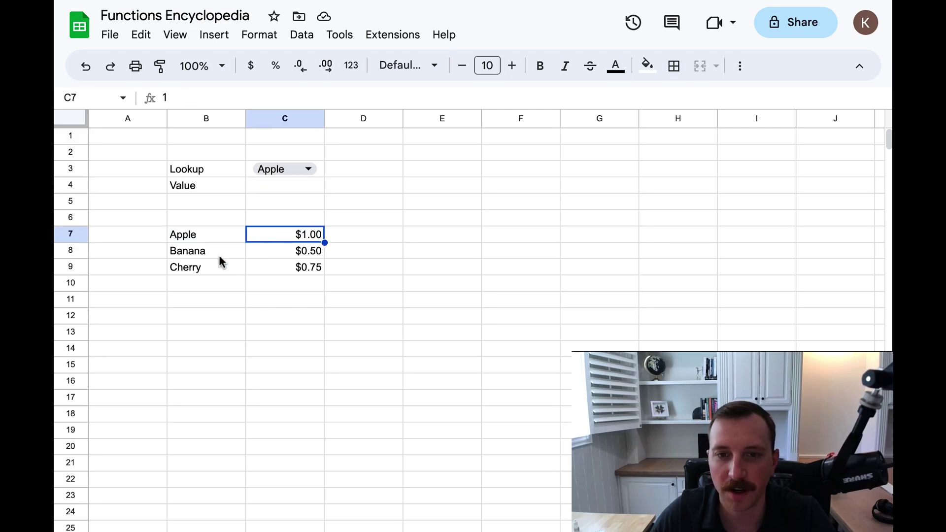
{"action": "left_click", "coordinate": [220, 253]}
{"action": "left_click", "coordinate": [288, 255]}
{"action": "left_click", "coordinate": [228, 270]}
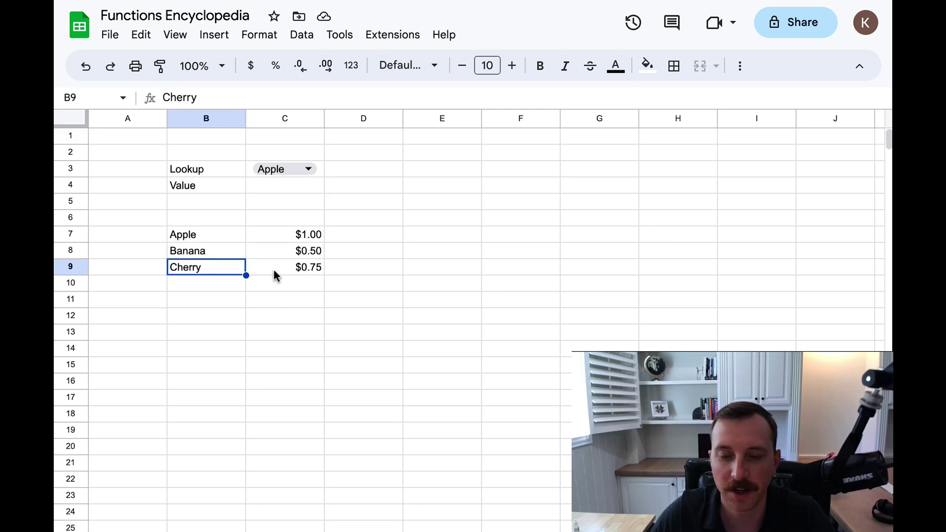
{"action": "left_click", "coordinate": [271, 329]}
{"action": "left_click", "coordinate": [205, 316]}
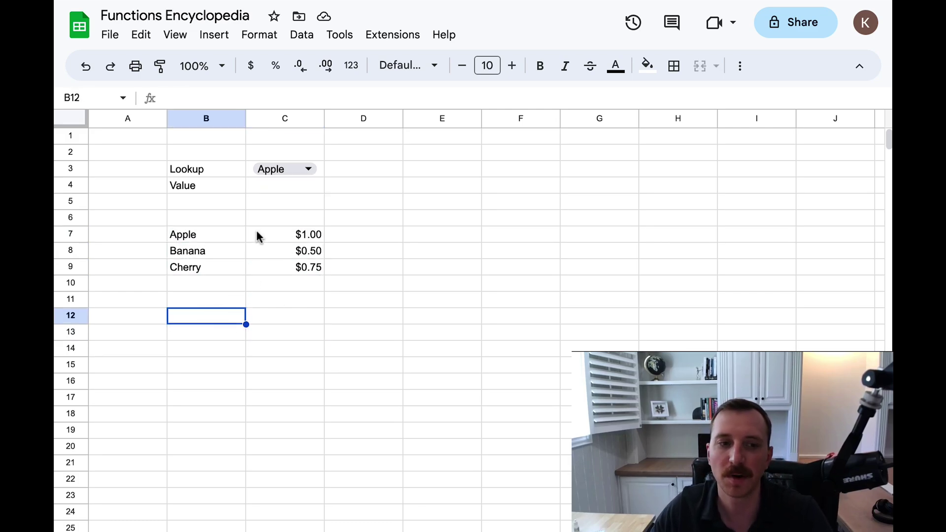
{"action": "left_click", "coordinate": [274, 190]}
{"action": "left_click", "coordinate": [220, 237]}
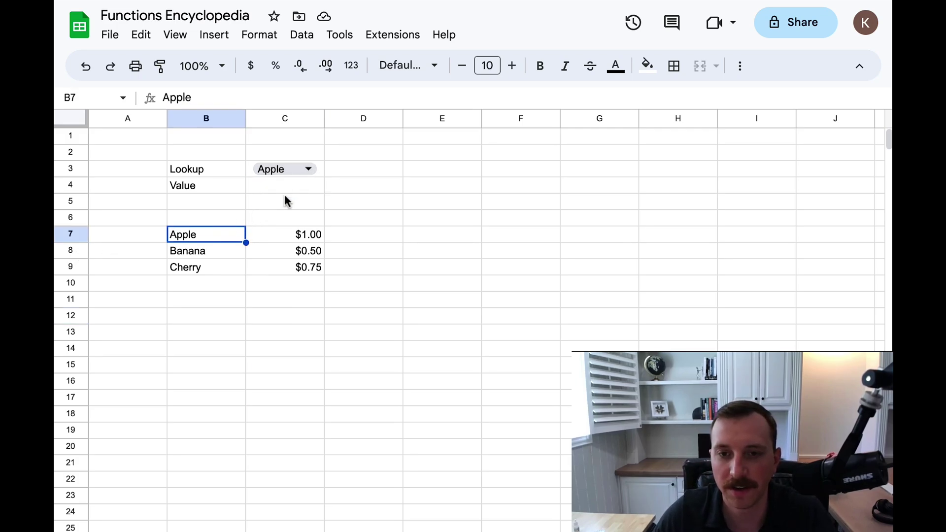
Switch the C3 lookup dropdown to Banana, then to Cherry
{"action": "left_click", "coordinate": [318, 173]}
{"action": "left_click", "coordinate": [312, 172]}
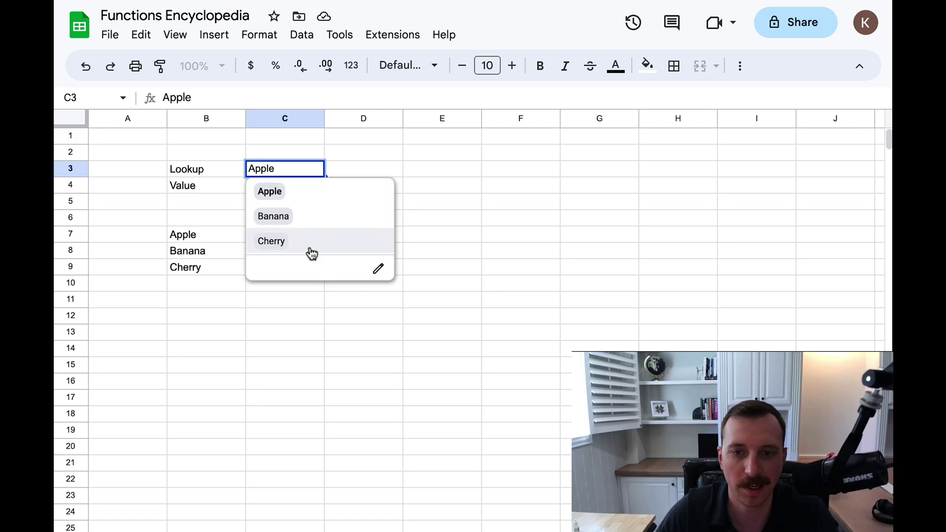
{"action": "left_click", "coordinate": [318, 220]}
{"action": "left_click", "coordinate": [308, 169]}
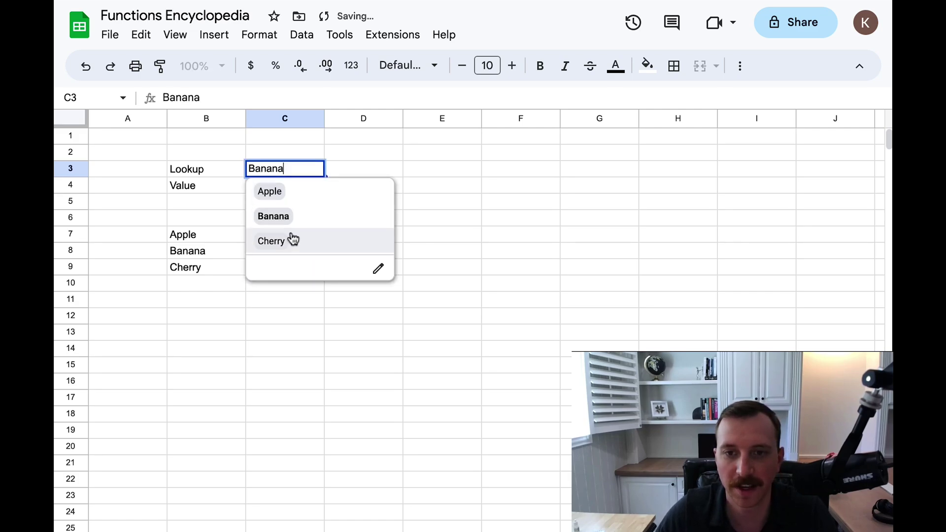
{"action": "left_click", "coordinate": [291, 241]}
{"action": "left_click", "coordinate": [365, 205]}
Highlight the items Apple to Cherry with their prices, noting Cherry's $0.75, and select C4
{"action": "left_click", "coordinate": [278, 184]}
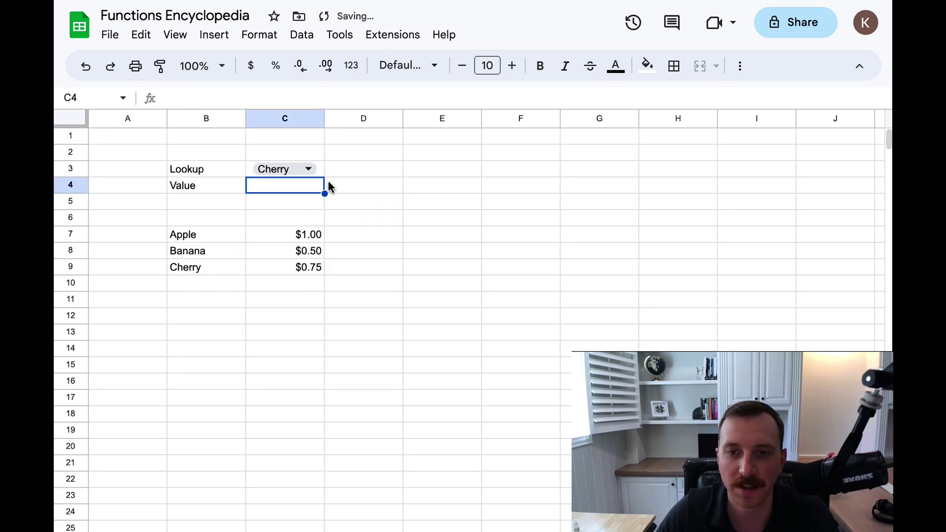
{"action": "left_click", "coordinate": [301, 235]}
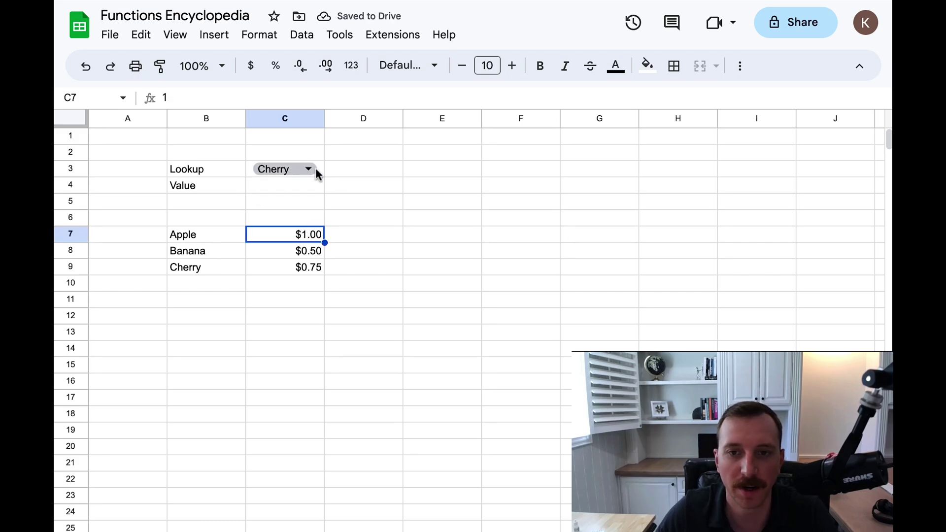
{"action": "left_click", "coordinate": [299, 187]}
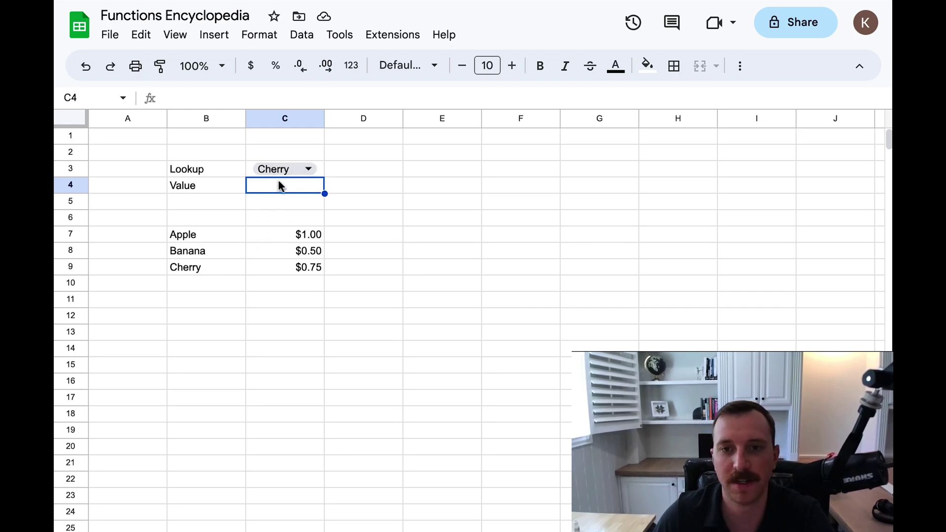
{"action": "left_click_drag", "start_coordinate": [196, 237], "coordinate": [198, 269]}
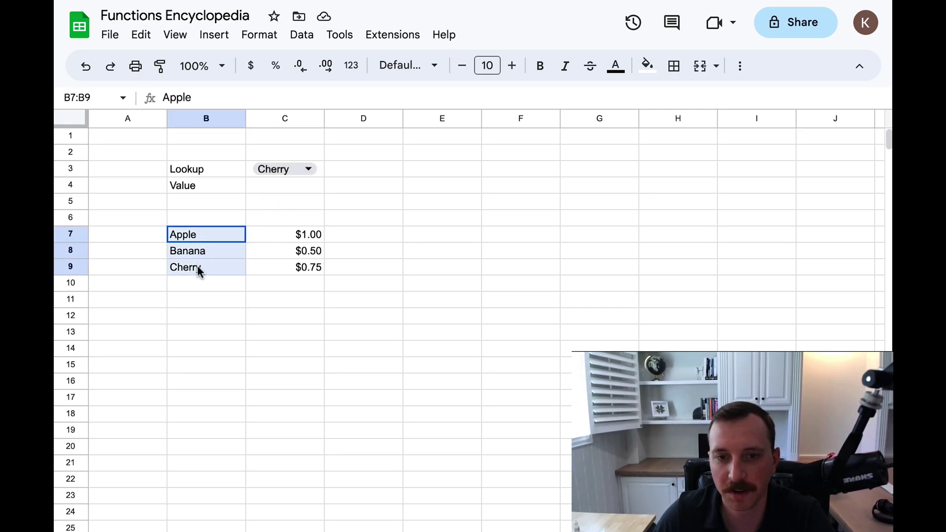
{"action": "left_click_drag", "start_coordinate": [316, 241], "coordinate": [313, 266]}
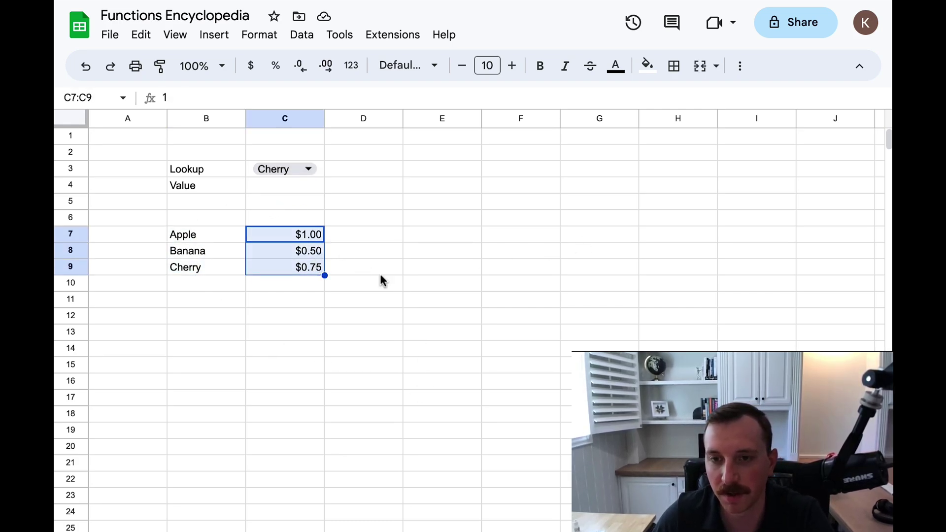
{"action": "left_click", "coordinate": [302, 269]}
{"action": "left_click", "coordinate": [226, 270]}
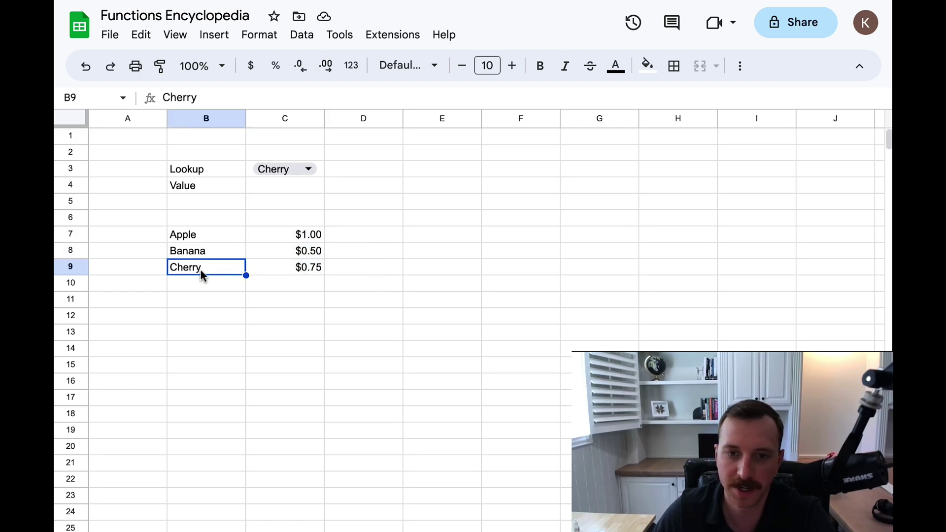
{"action": "left_click", "coordinate": [292, 185]}
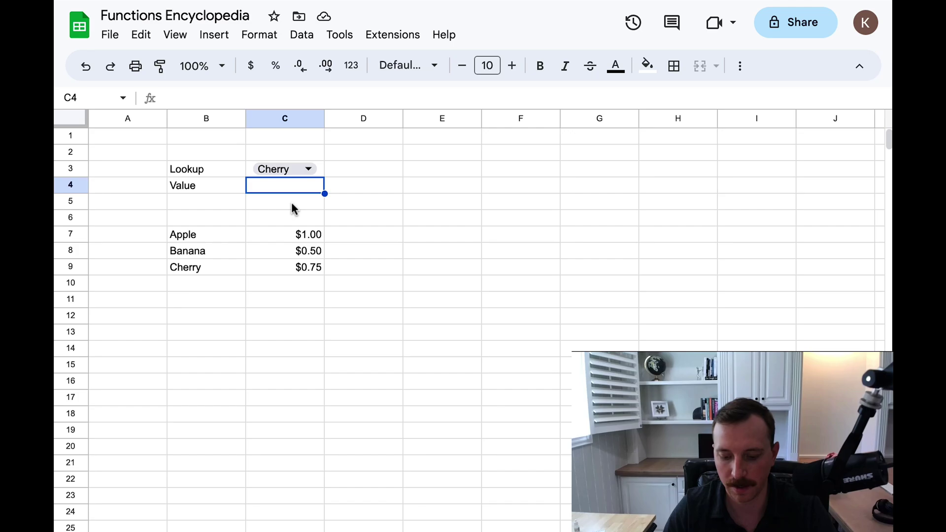
Start an XLOOKUP formula in C4 from the =xl suggestion and expand its full argument help
{"action": "type", "text": "=xl"}
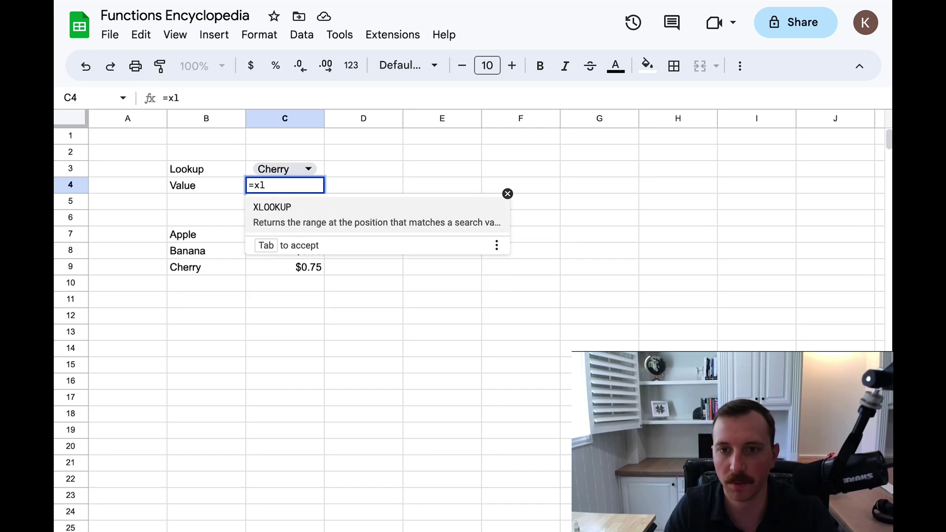
{"action": "key", "text": "Tab"}
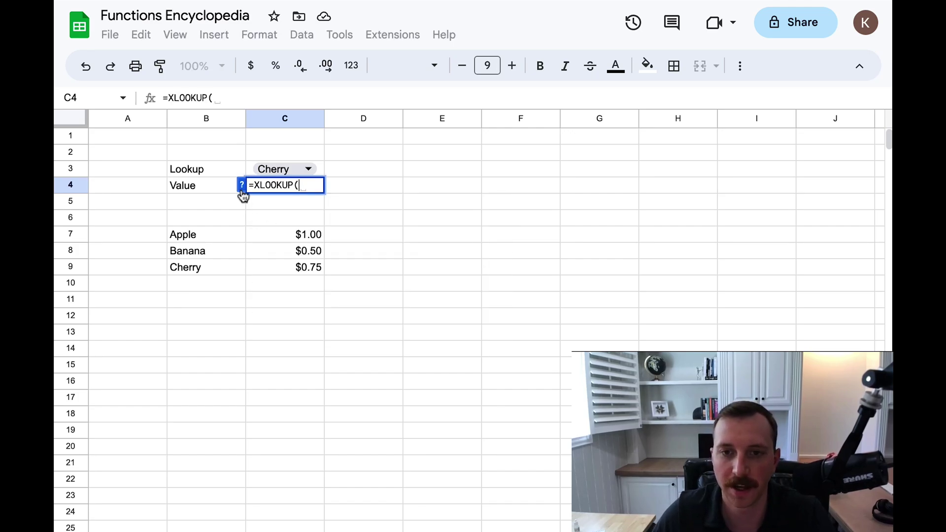
{"action": "left_click", "coordinate": [242, 189]}
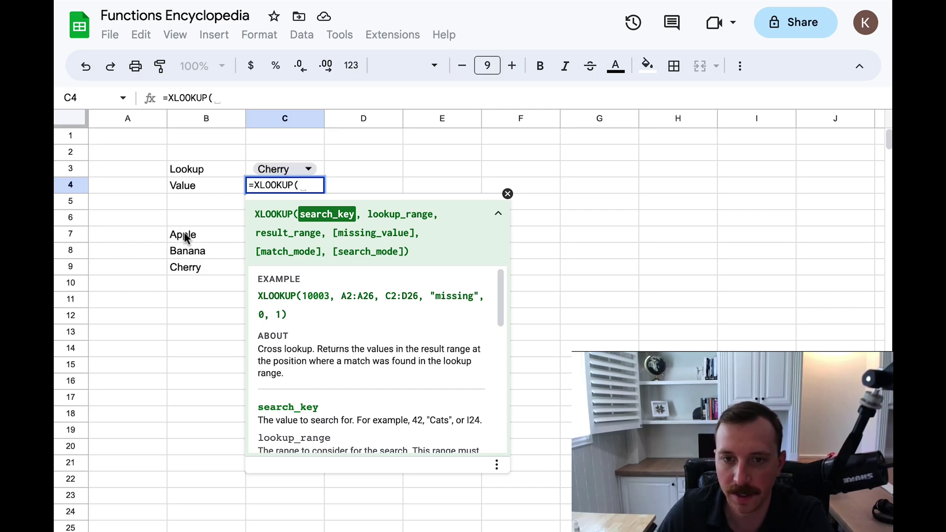
Complete C4 as =XLOOKUP(C3,B7:B9,C7:C9), returning Cherry's price $0.75
{"action": "left_click", "coordinate": [319, 173]}
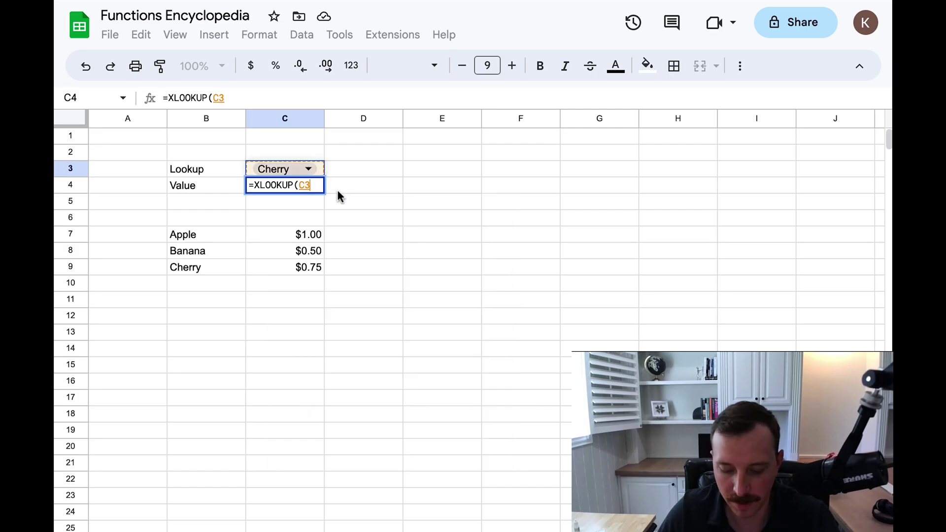
{"action": "type", "text": ","}
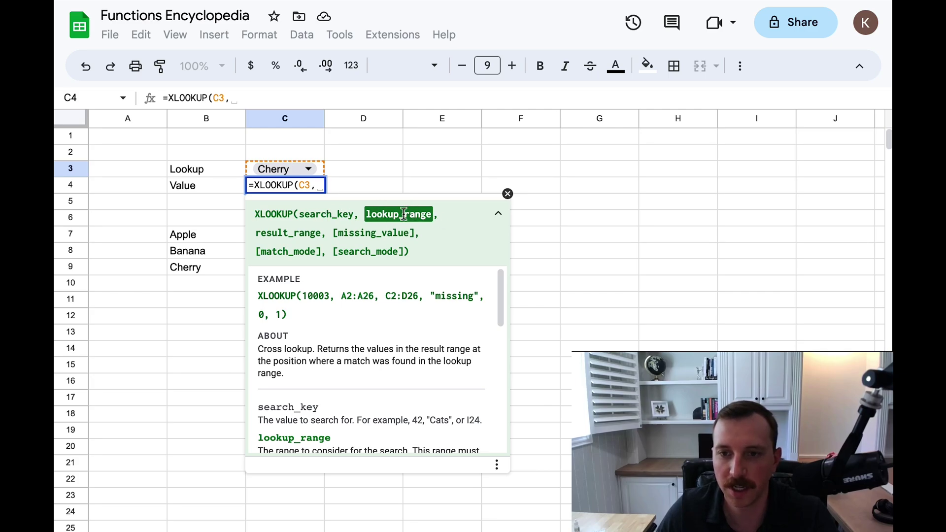
{"action": "left_click", "coordinate": [220, 240]}
{"action": "left_click_drag", "start_coordinate": [220, 248], "coordinate": [217, 265]}
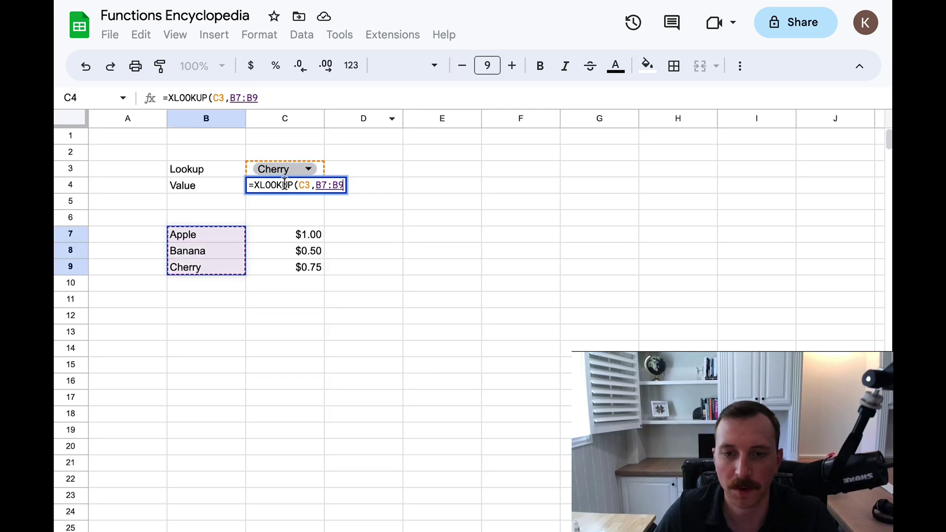
{"action": "type", "text": ","}
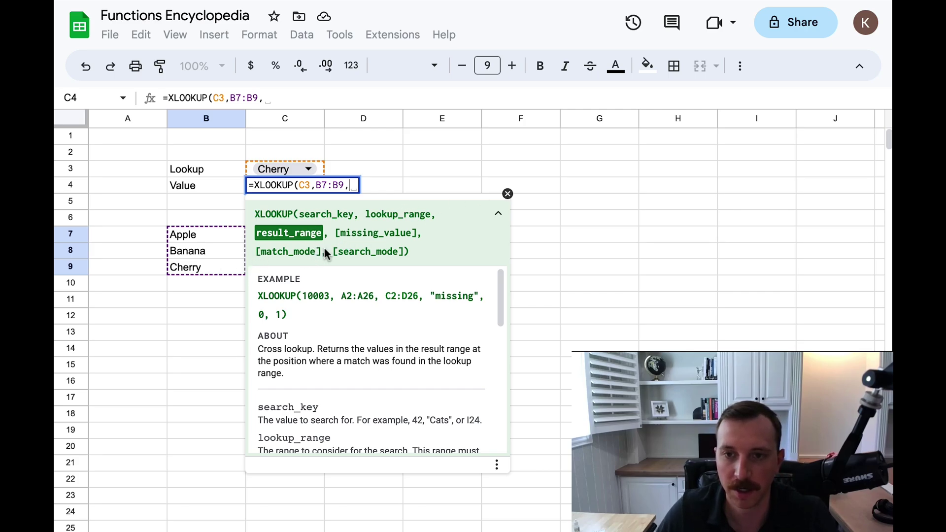
{"action": "left_click", "coordinate": [505, 194]}
{"action": "left_click_drag", "start_coordinate": [309, 235], "coordinate": [302, 271]}
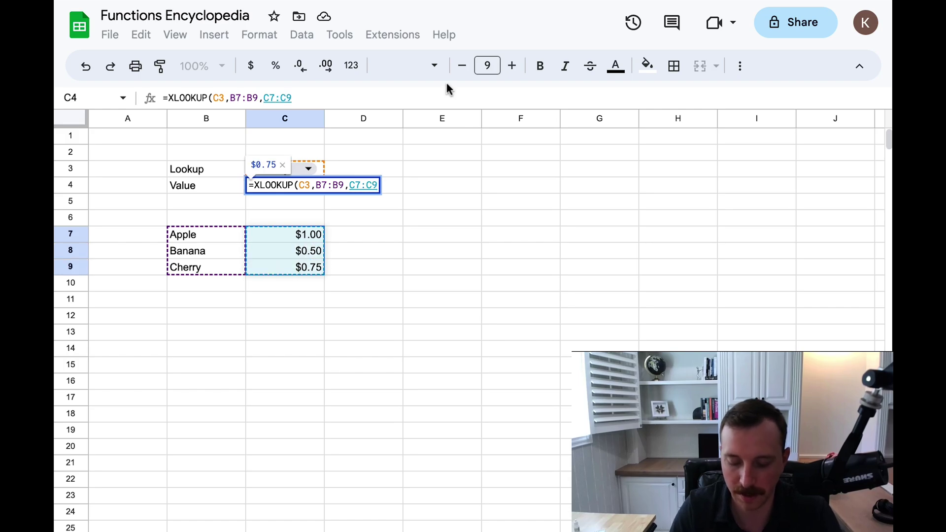
{"action": "type", "text": ")"}
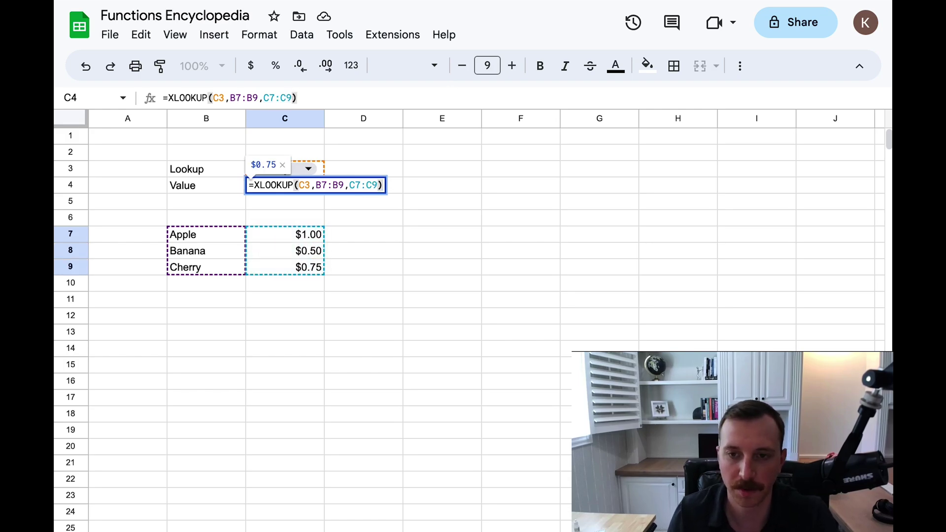
{"action": "key", "text": "Return"}
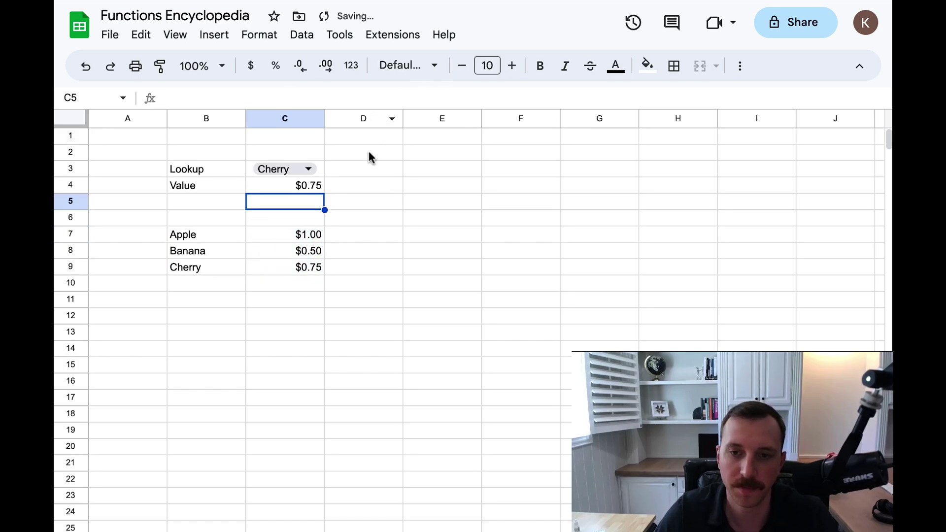
Check C4's formula and point out Cherry's 0.75 price in the table
{"action": "left_click", "coordinate": [318, 188]}
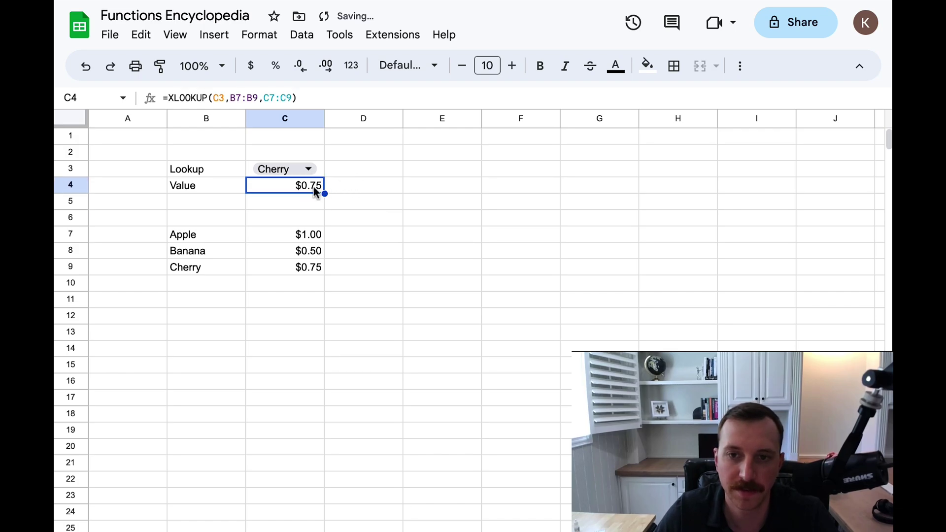
{"action": "left_click", "coordinate": [220, 271]}
{"action": "left_click", "coordinate": [314, 272]}
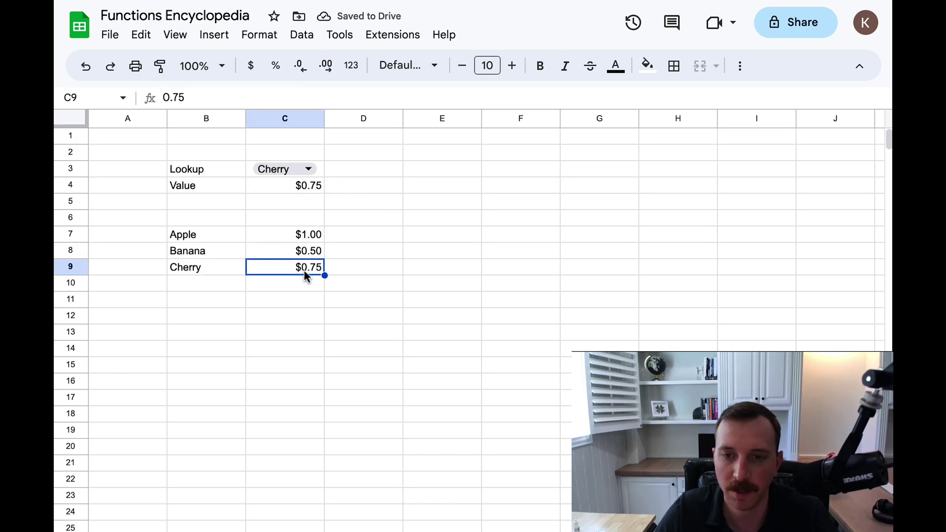
Switch the C3 lookup to Banana, then to Apple, so C4 returns $1.00
{"action": "left_click", "coordinate": [310, 170]}
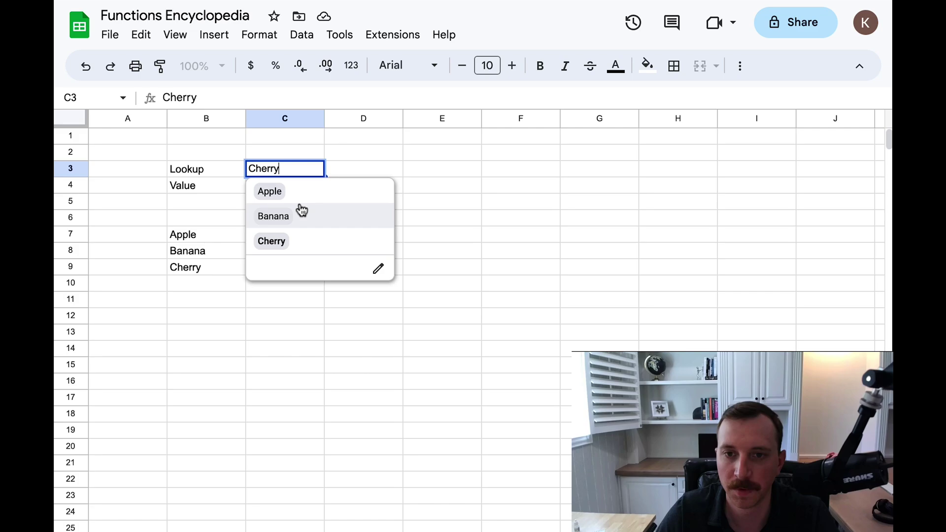
{"action": "left_click", "coordinate": [306, 224]}
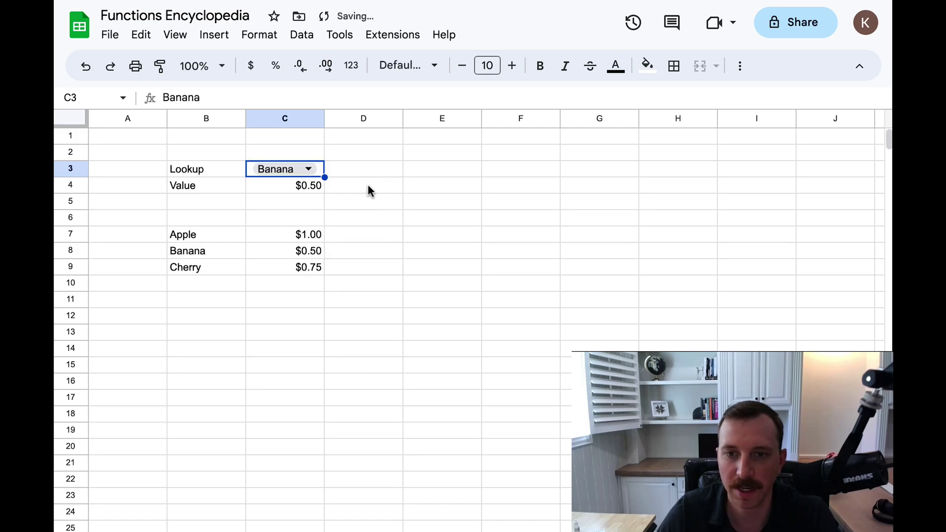
{"action": "left_click", "coordinate": [306, 169]}
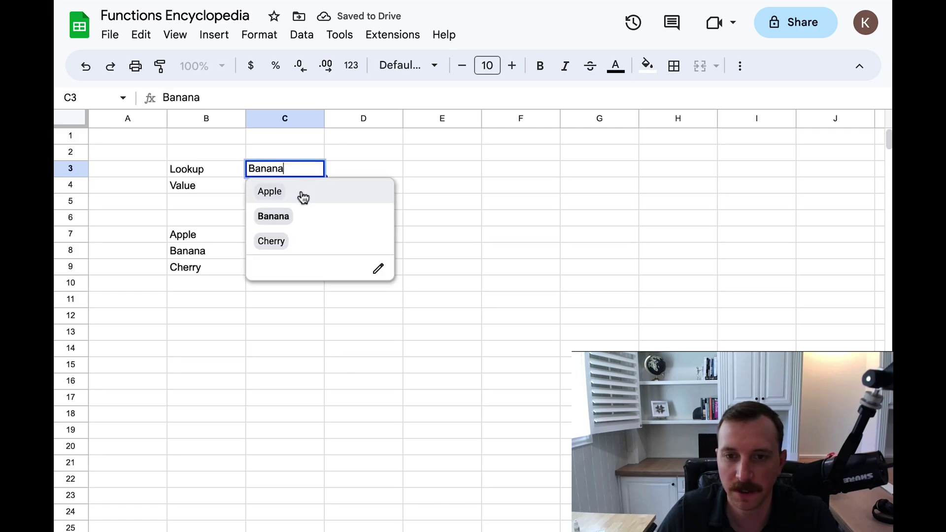
{"action": "left_click", "coordinate": [302, 193]}
{"action": "left_click", "coordinate": [475, 270]}
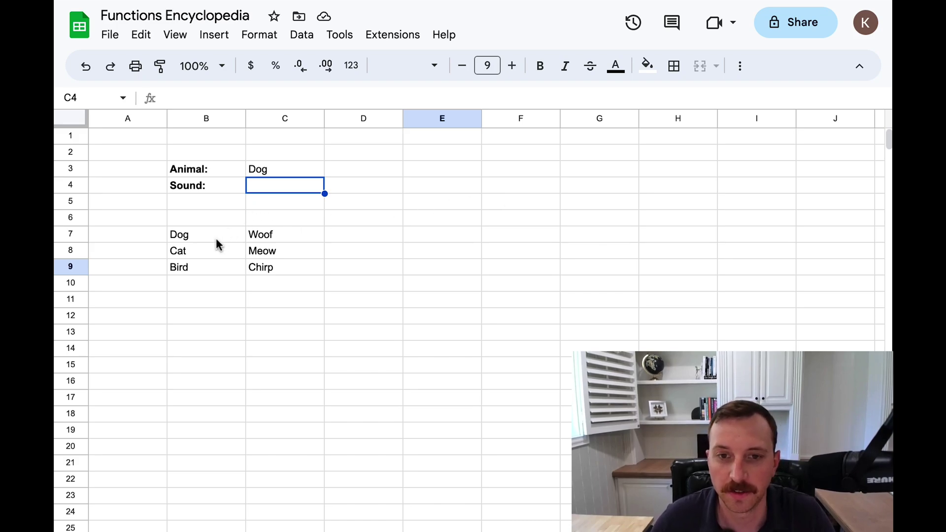
{"action": "left_click_drag", "start_coordinate": [206, 232], "coordinate": [208, 264]}
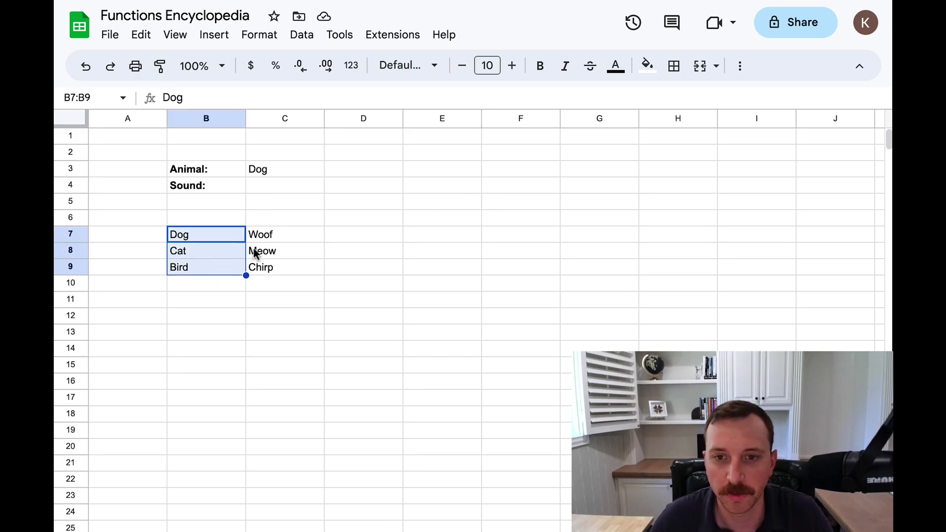
{"action": "left_click", "coordinate": [267, 241]}
{"action": "left_click_drag", "start_coordinate": [267, 243], "coordinate": [270, 267]}
{"action": "left_click", "coordinate": [272, 297]}
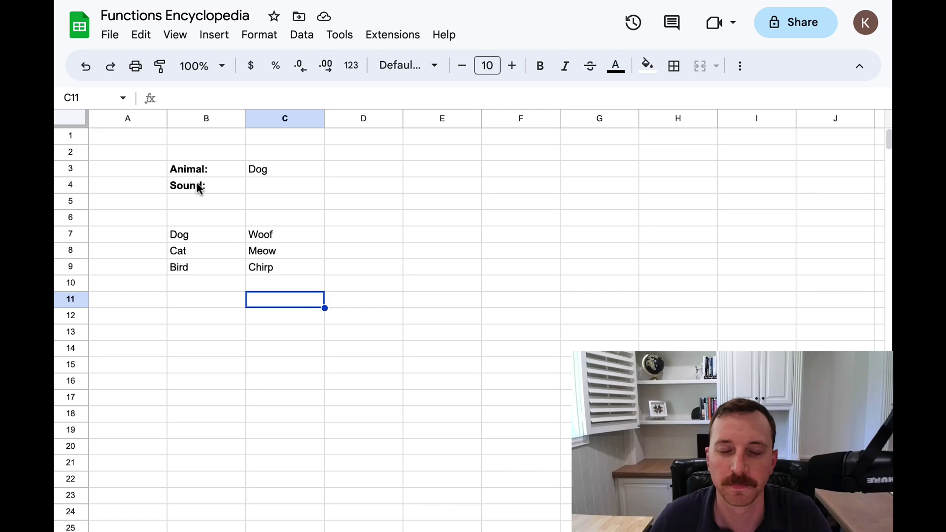
{"action": "left_click", "coordinate": [278, 172]}
{"action": "left_click", "coordinate": [266, 184]}
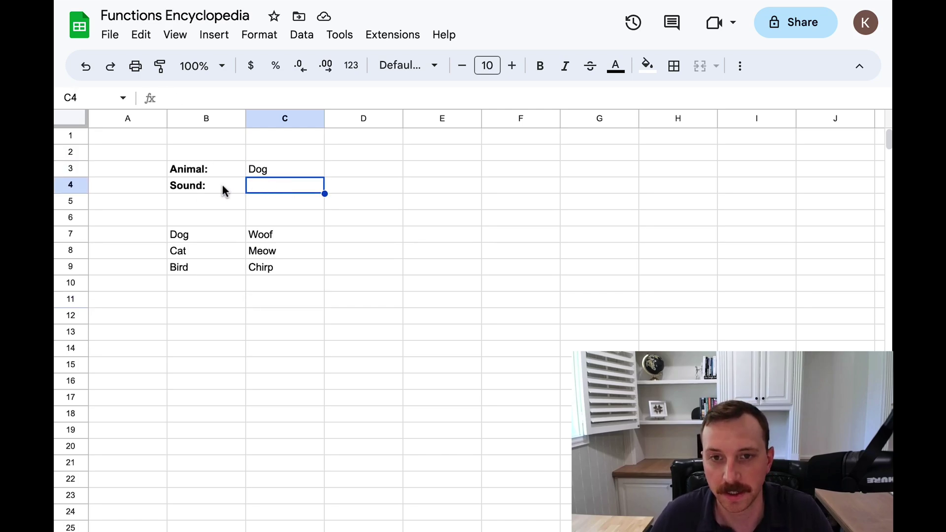
{"action": "left_click_drag", "start_coordinate": [219, 190], "coordinate": [268, 187]}
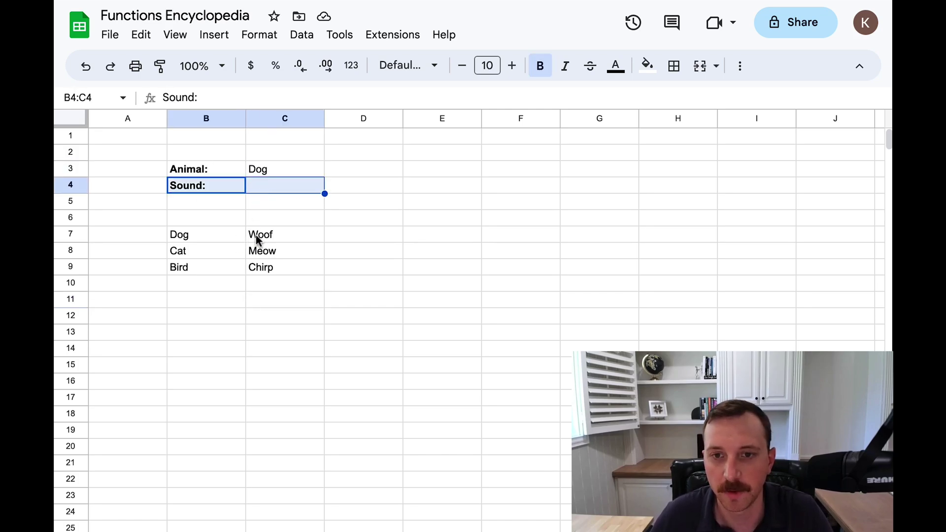
{"action": "left_click_drag", "start_coordinate": [256, 239], "coordinate": [260, 252]}
{"action": "left_click", "coordinate": [262, 173]}
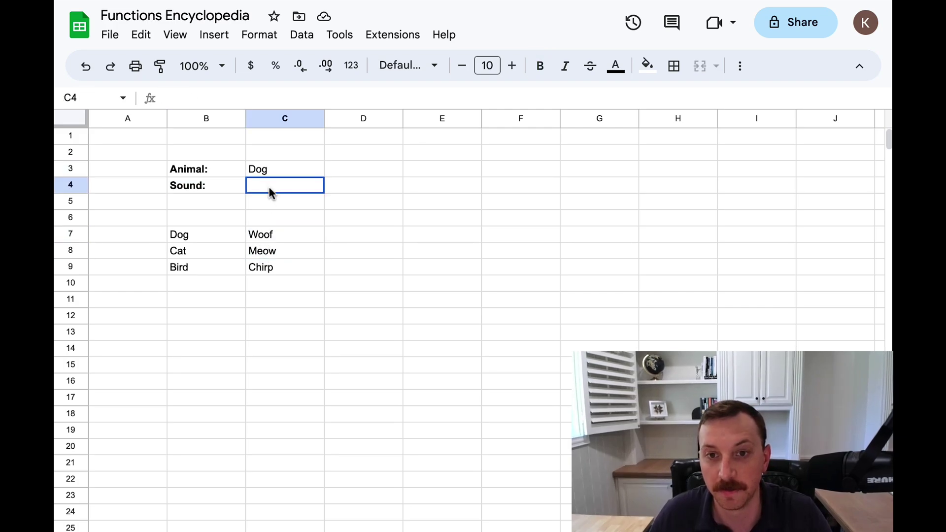
Enter =XLOOKUP(C3,B7:B9,C7:C9) in the Sound cell C4
{"action": "type", "text": "=xlo"}
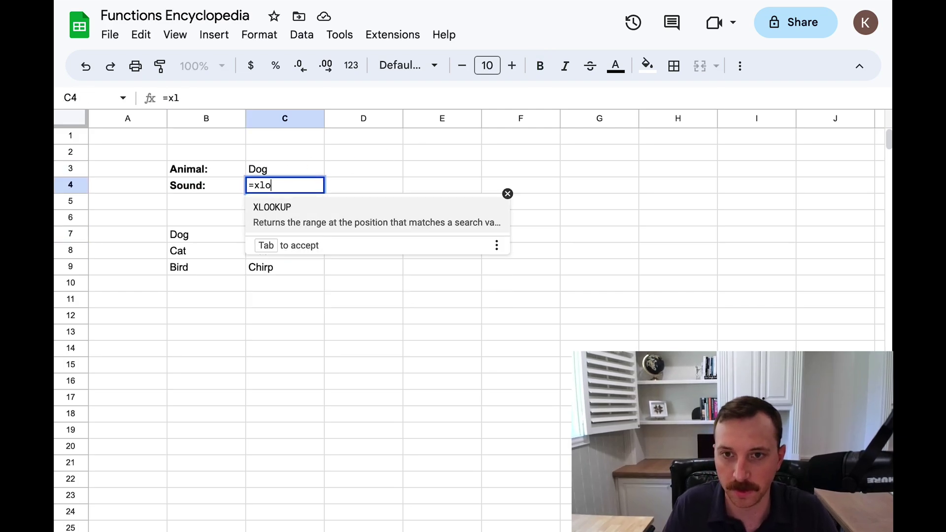
{"action": "key", "text": "Tab"}
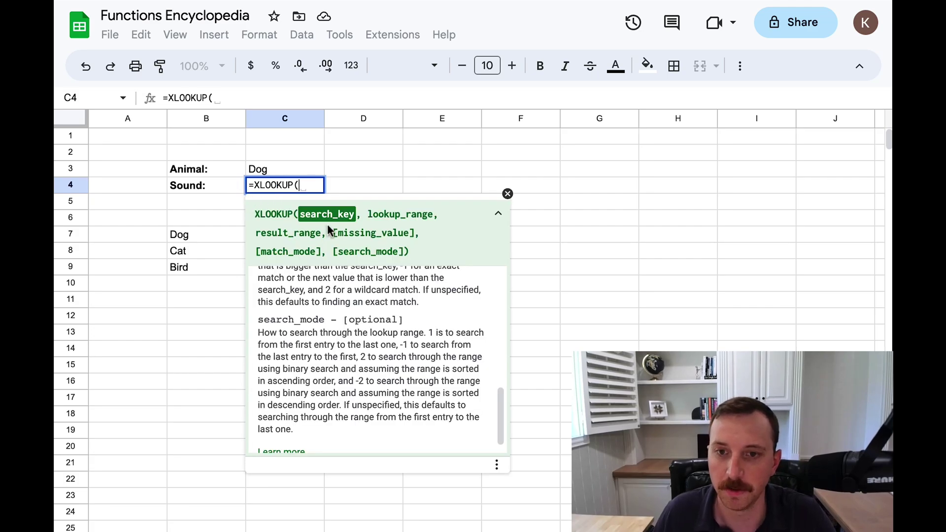
{"action": "left_click", "coordinate": [283, 173]}
{"action": "type", "text": ","}
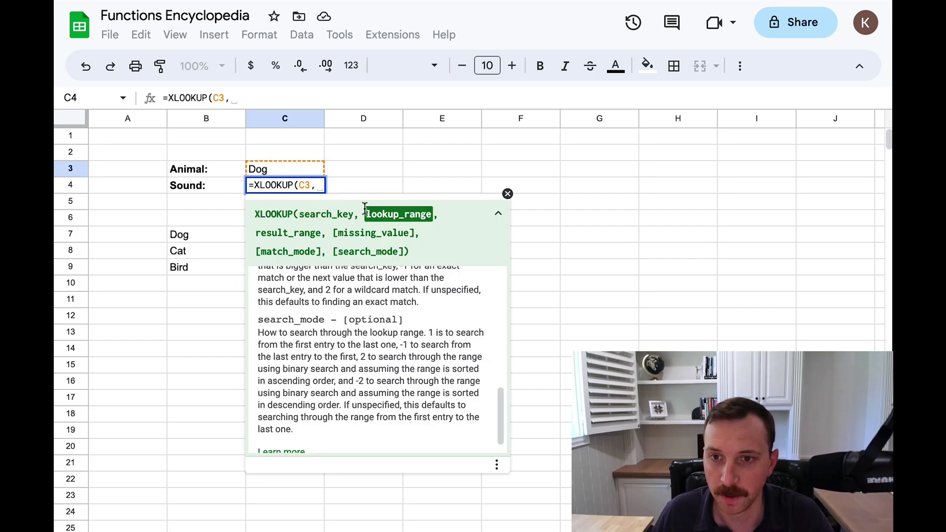
{"action": "left_click_drag", "start_coordinate": [197, 231], "coordinate": [202, 266]}
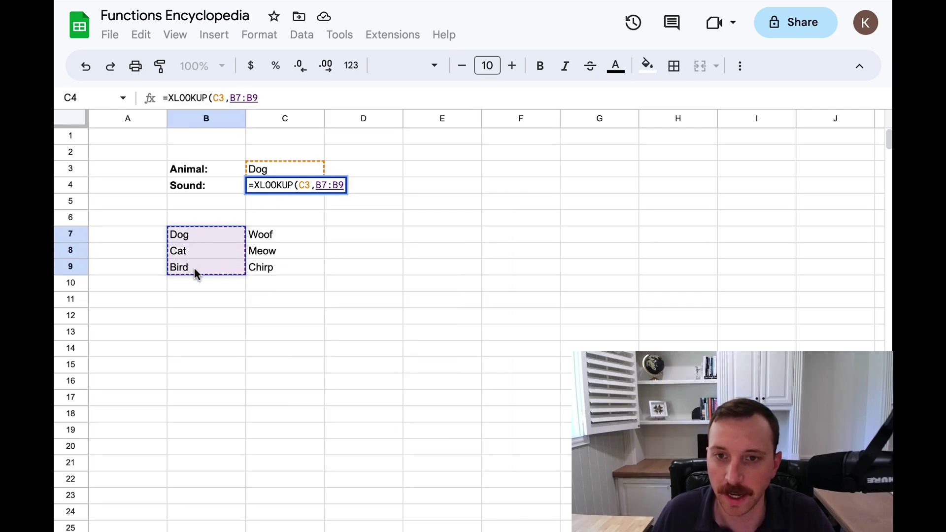
{"action": "type", "text": ","}
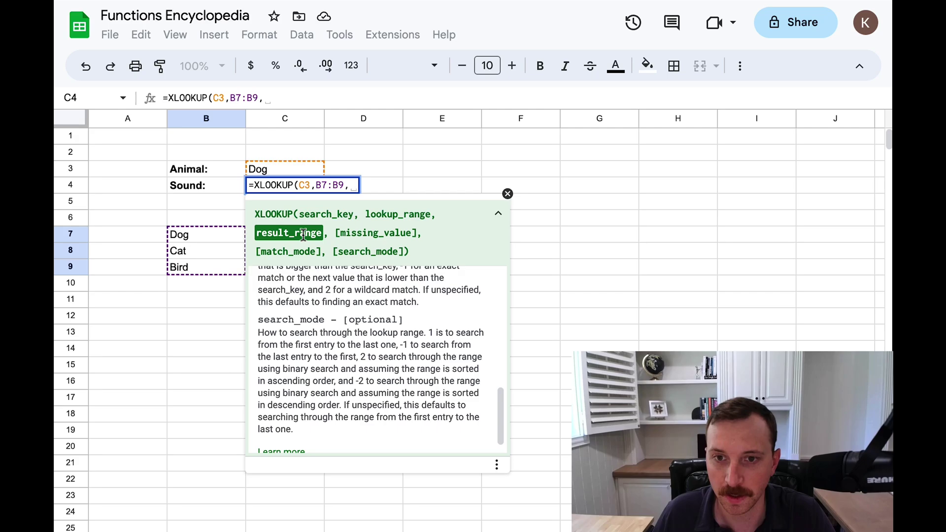
{"action": "left_click", "coordinate": [508, 193]}
{"action": "left_click_drag", "start_coordinate": [285, 232], "coordinate": [285, 267]}
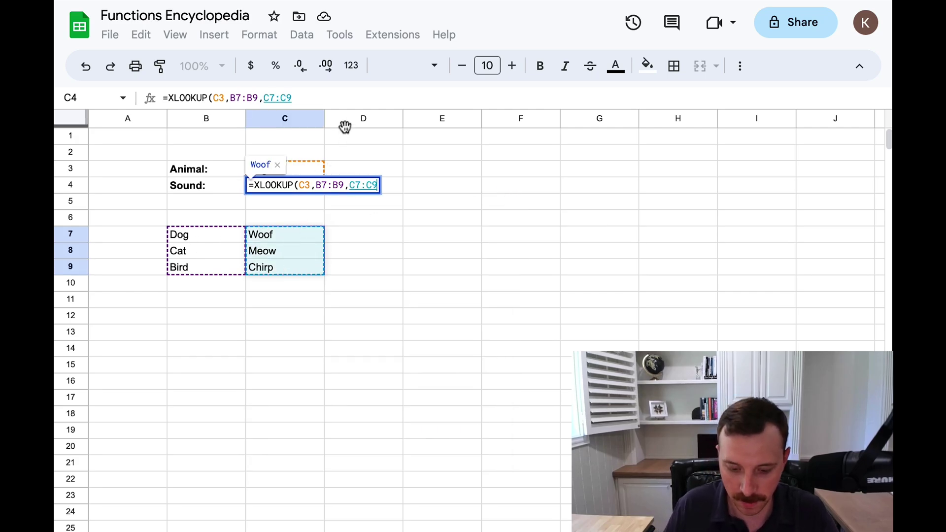
{"action": "key", "text": "Return"}
{"action": "key", "text": "Up"}
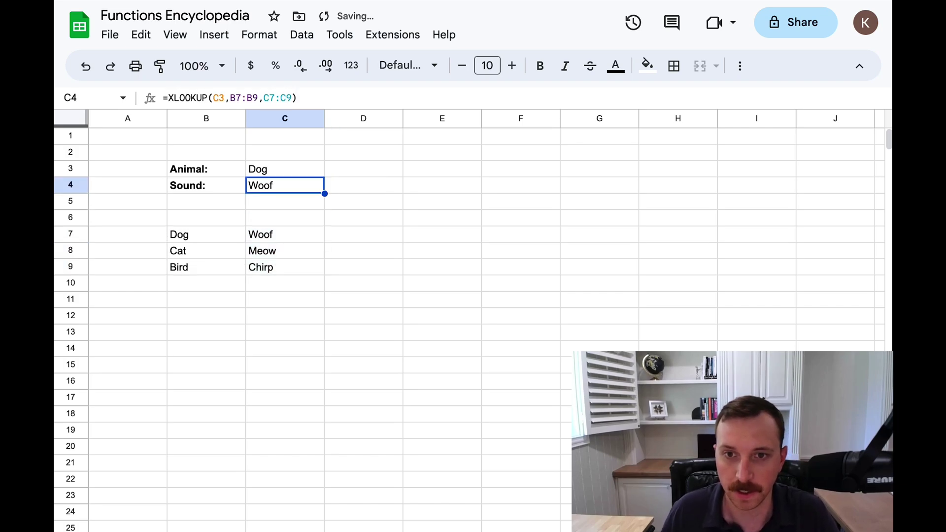
Test the lookup with Cat in C3, pointing out the animal names and sounds B7:C9
{"action": "left_click", "coordinate": [311, 166]}
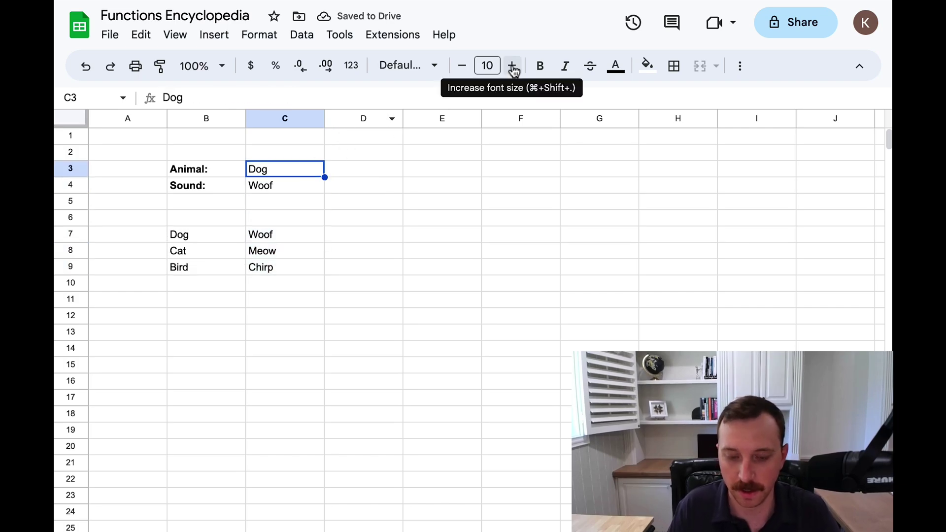
{"action": "type", "text": "Cat"}
{"action": "key", "text": "Return"}
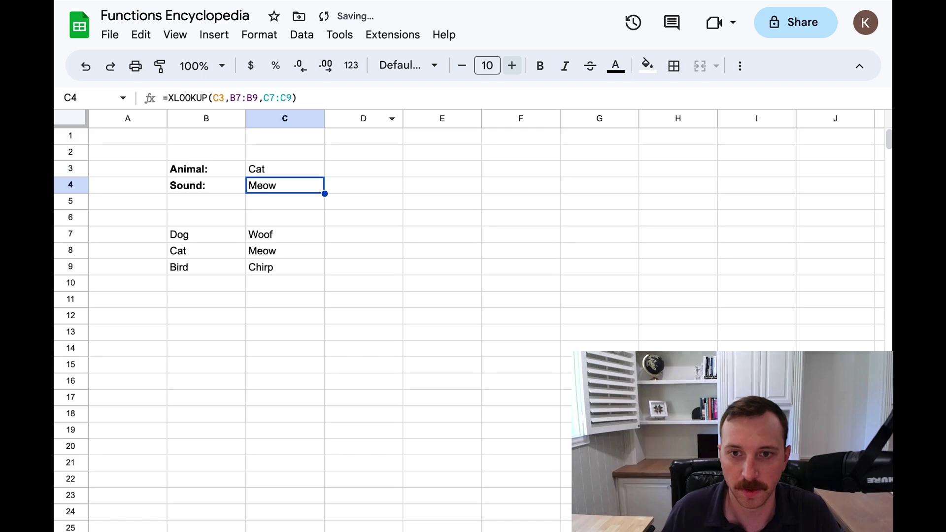
{"action": "left_click", "coordinate": [282, 171]}
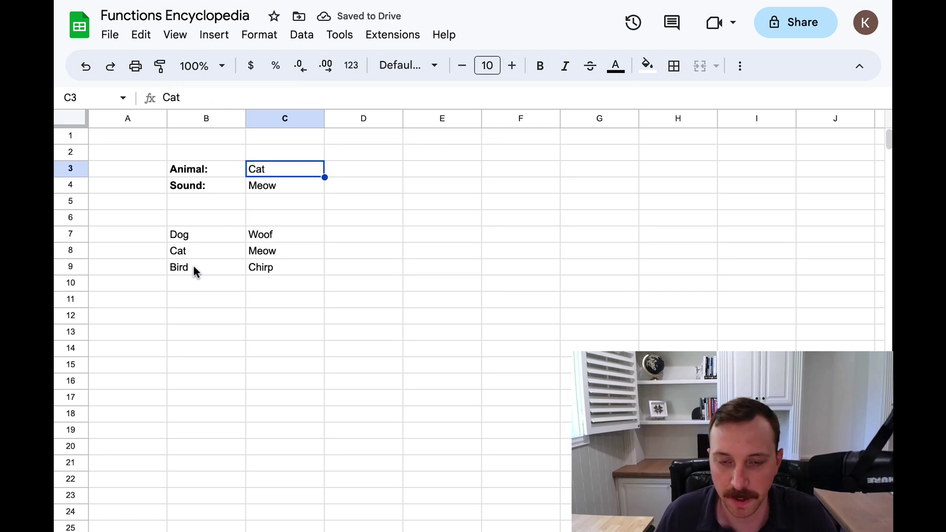
{"action": "left_click_drag", "start_coordinate": [193, 265], "coordinate": [186, 237]}
{"action": "left_click_drag", "start_coordinate": [266, 239], "coordinate": [264, 267]}
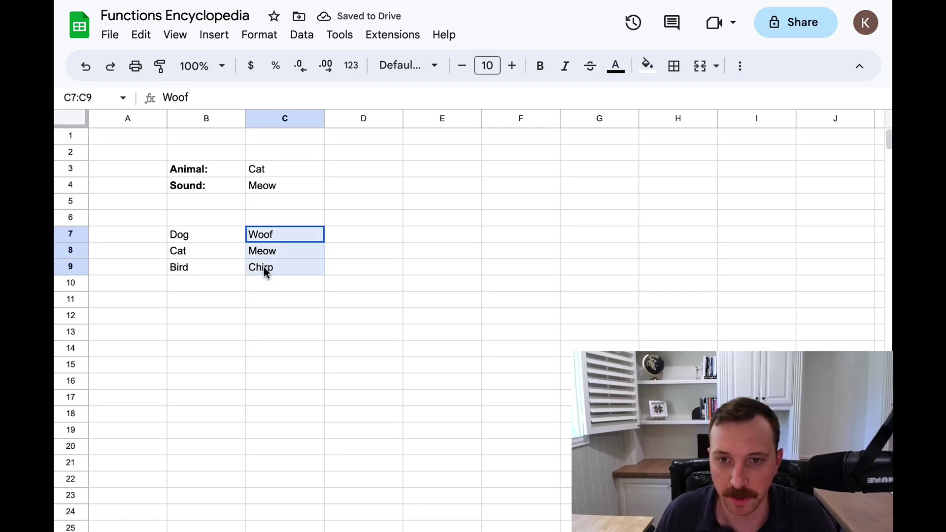
Try Bird, then Horse in C3, which returns #N/A
{"action": "left_click", "coordinate": [261, 172]}
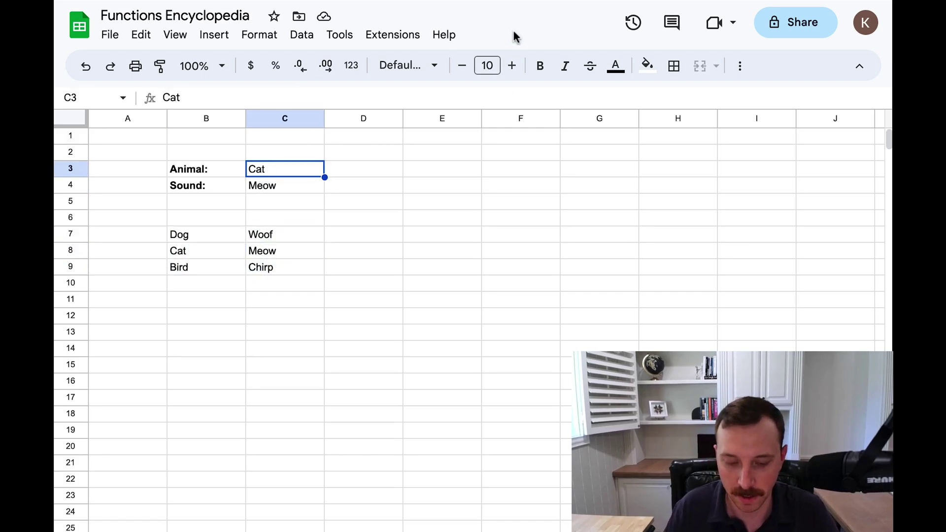
{"action": "type", "text": "Bird"}
{"action": "key", "text": "Return"}
{"action": "left_click", "coordinate": [284, 168]}
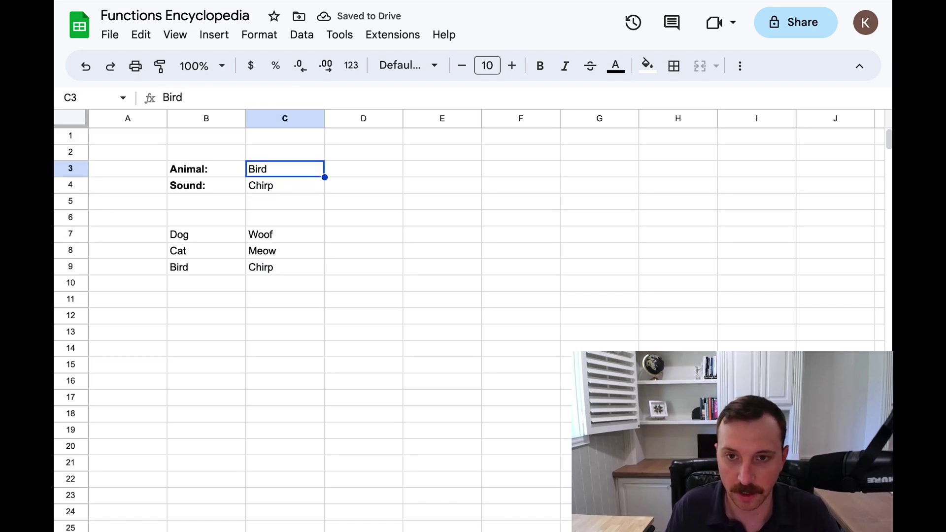
{"action": "type", "text": "Horse"}
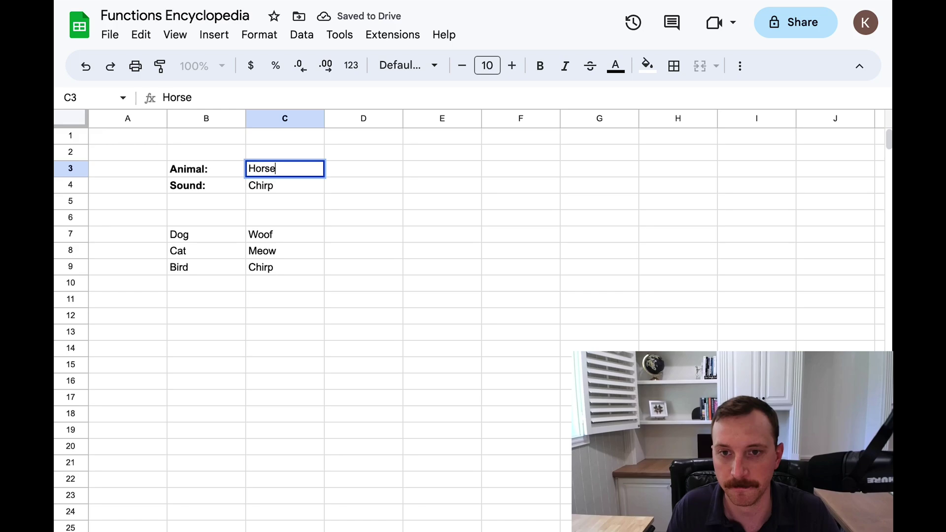
{"action": "key", "text": "Return"}
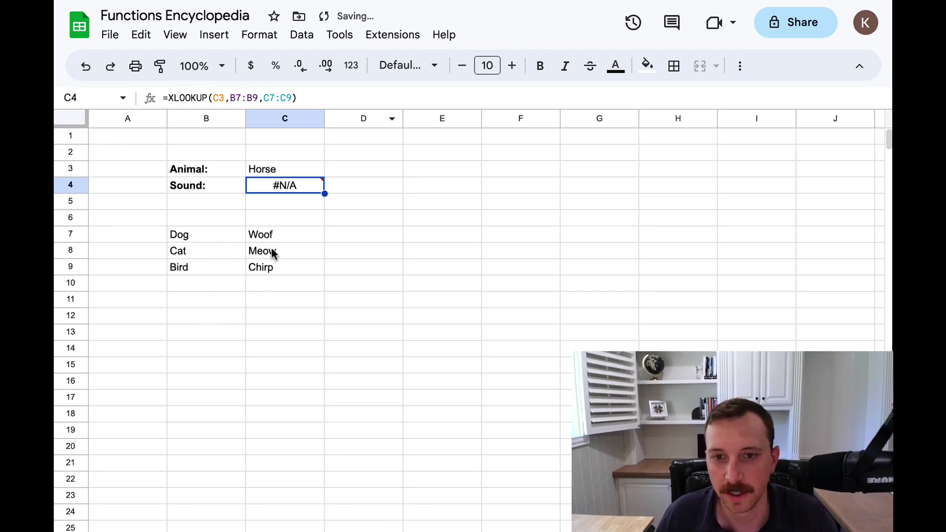
Add "Not Found" as the fourth argument of C4's XLOOKUP formula
{"action": "mouse_move", "coordinate": [293, 192]}
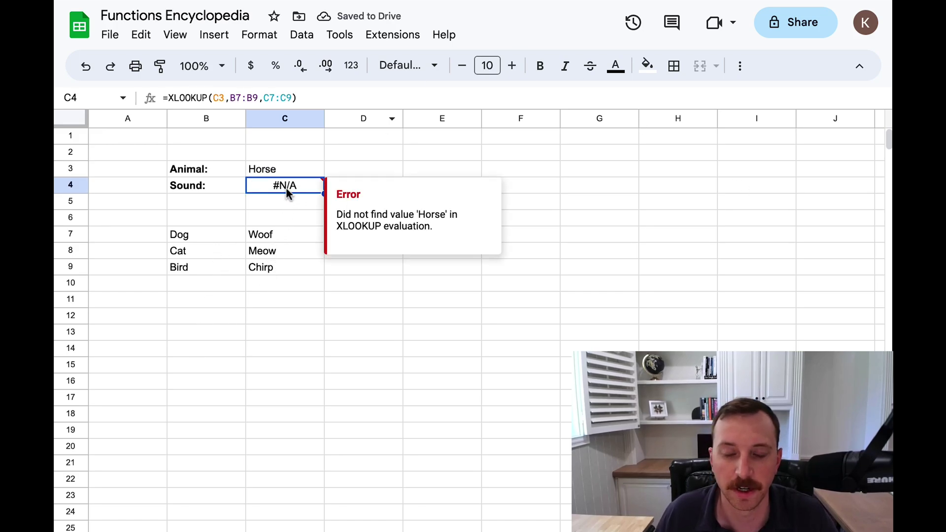
{"action": "left_click", "coordinate": [291, 99]}
{"action": "type", "text": ","}
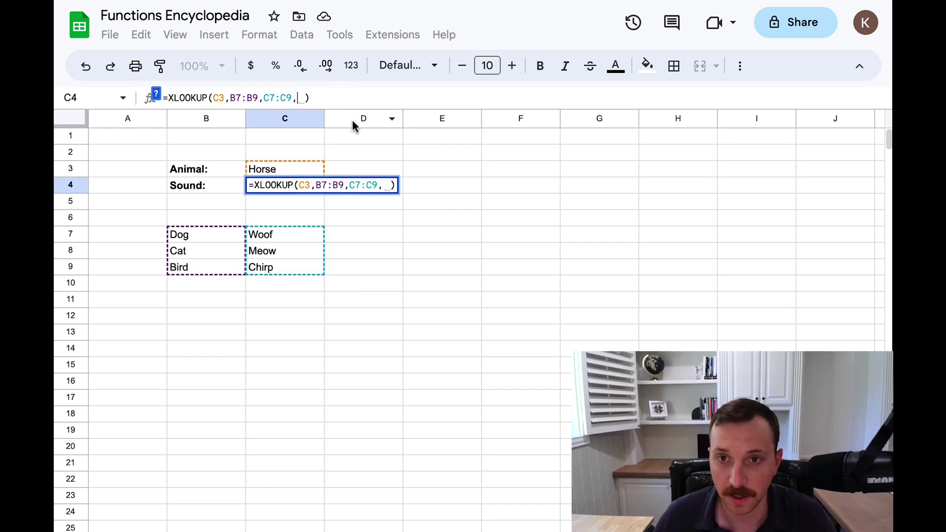
{"action": "left_click", "coordinate": [155, 95]}
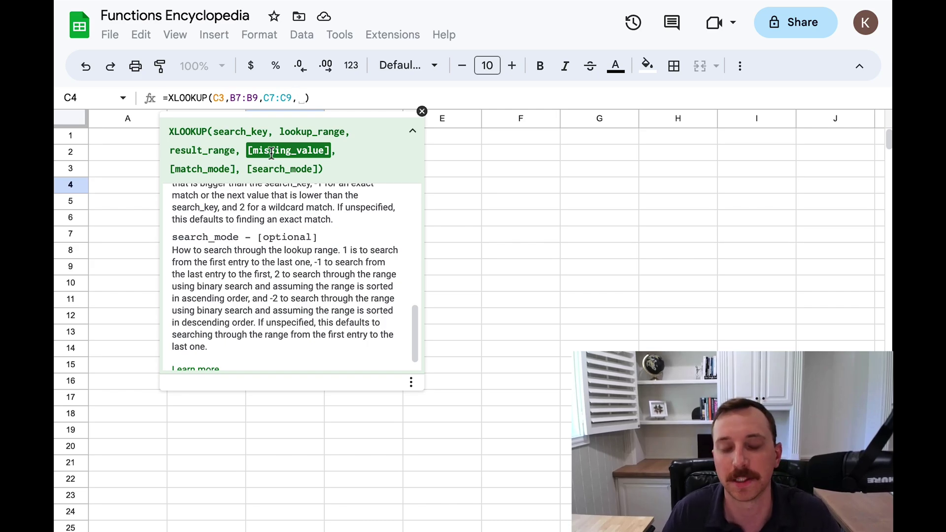
{"action": "type", "text": "\""}
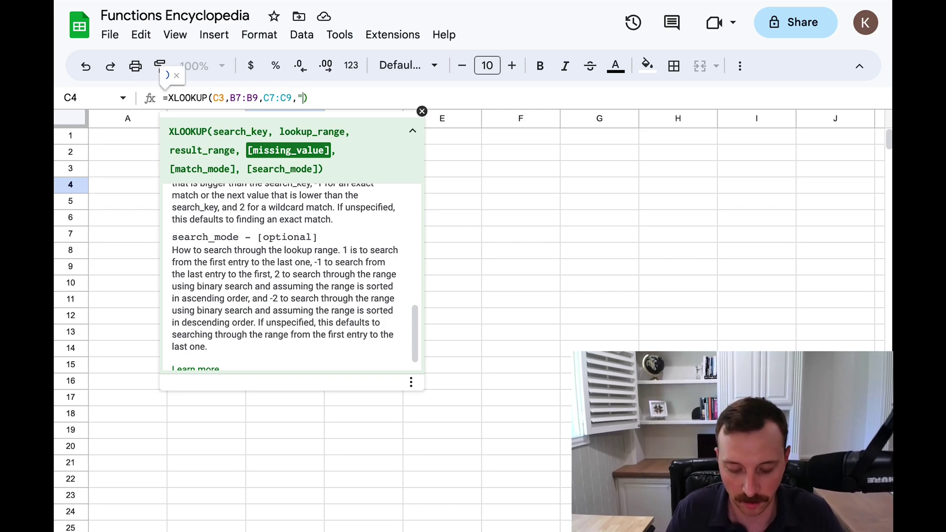
{"action": "type", "text": "Not Found"}
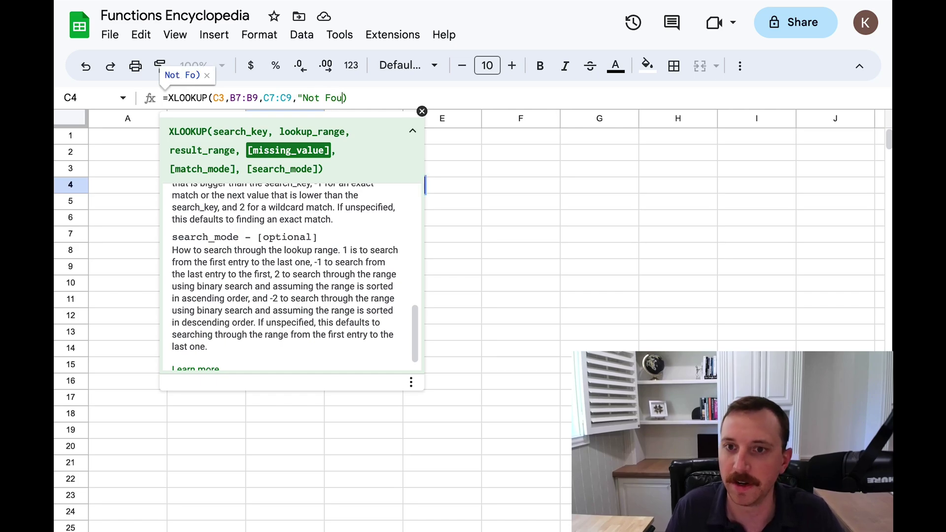
{"action": "type", "text": "\""}
{"action": "key", "text": "Return"}
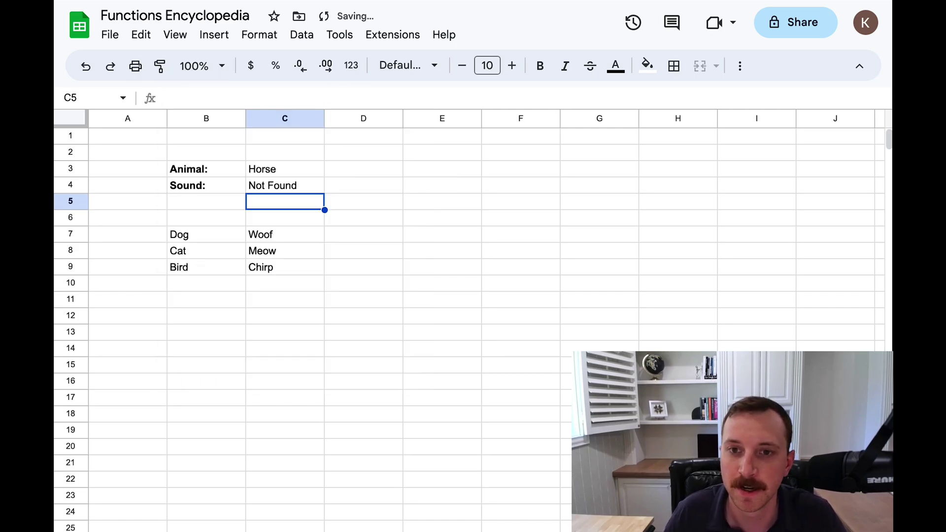
Review the animal names B7:B9 and C4's formula, then select C3
{"action": "key", "text": "Up"}
{"action": "key", "text": "Up"}
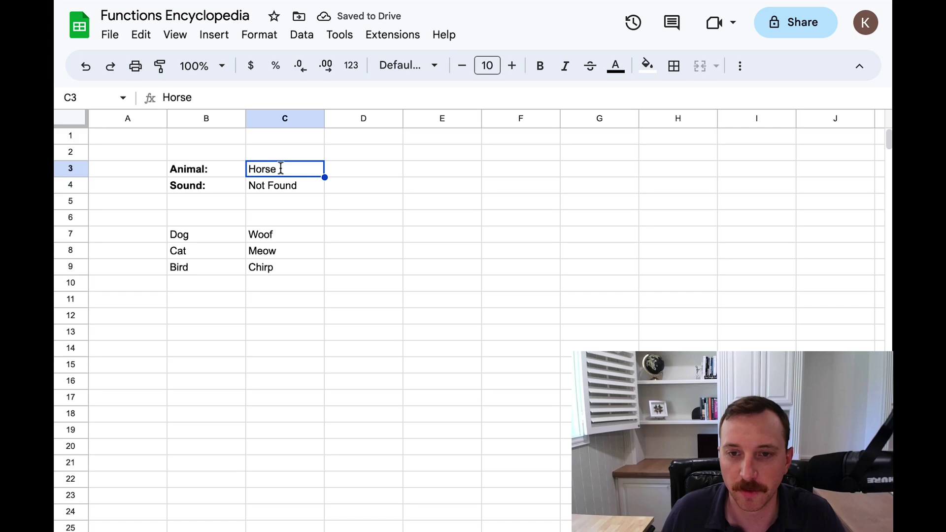
{"action": "left_click_drag", "start_coordinate": [220, 232], "coordinate": [222, 268]}
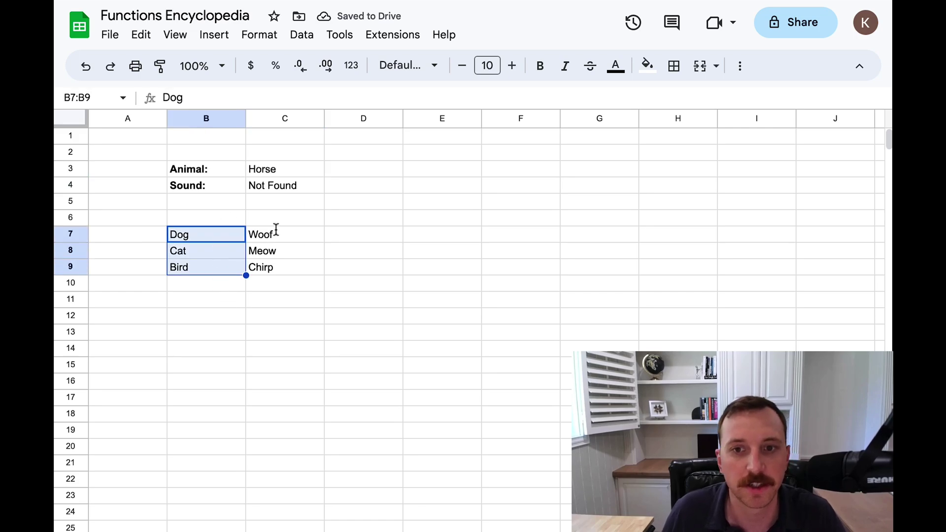
{"action": "left_click", "coordinate": [285, 187]}
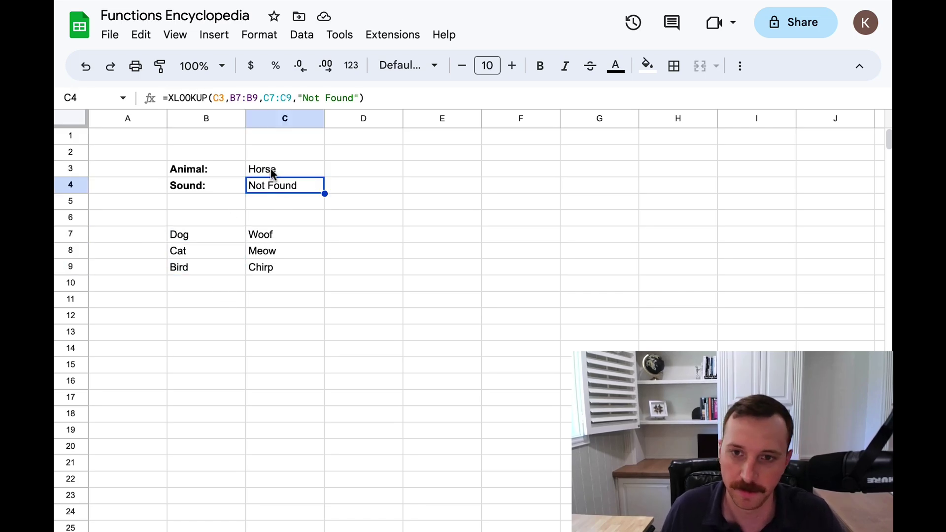
{"action": "left_click", "coordinate": [272, 173]}
Enter Dog, Cat, then Pig in the Animal cell C3
{"action": "type", "text": "Dog"}
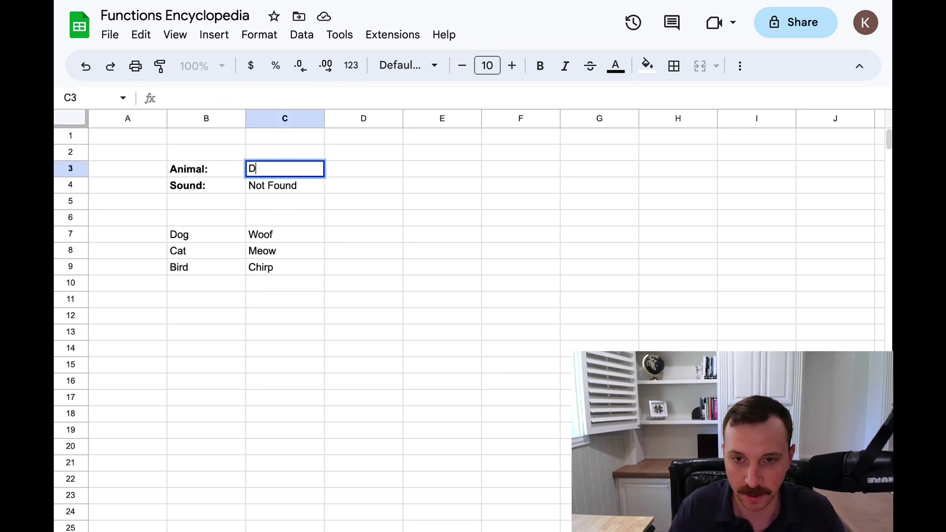
{"action": "key", "text": "Return"}
{"action": "left_click", "coordinate": [285, 168]}
{"action": "type", "text": "Cat"}
{"action": "key", "text": "Return"}
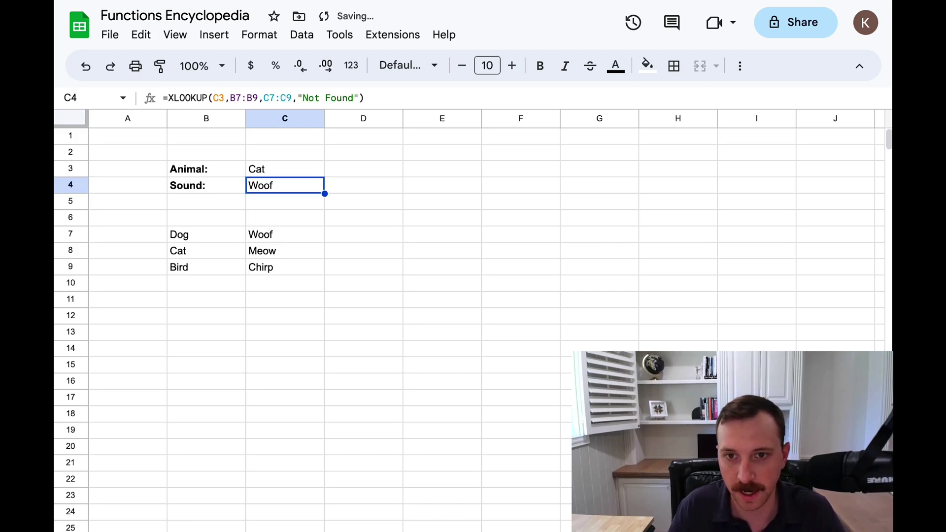
{"action": "left_click", "coordinate": [285, 169]}
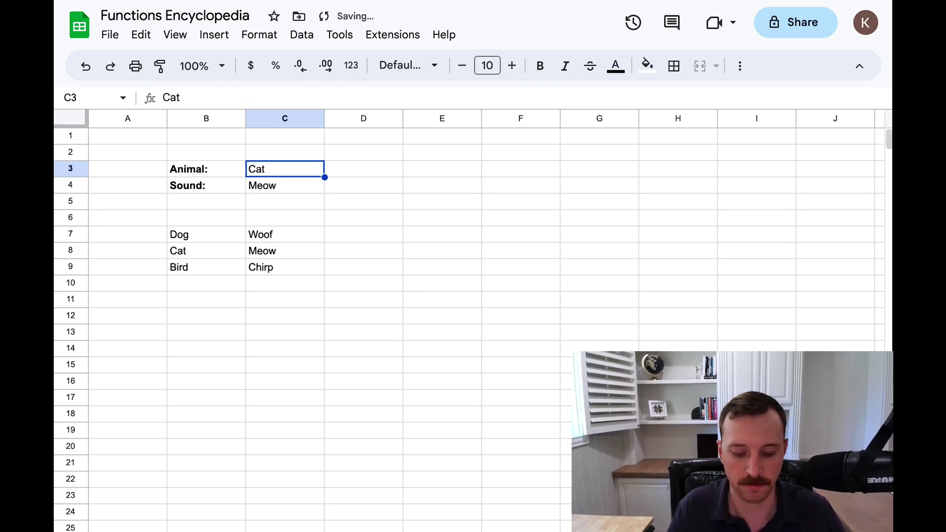
{"action": "type", "text": "Pig"}
{"action": "key", "text": "Return"}
Add Pig with sound Oink to row 10 of the animal list
{"action": "left_click", "coordinate": [284, 201]}
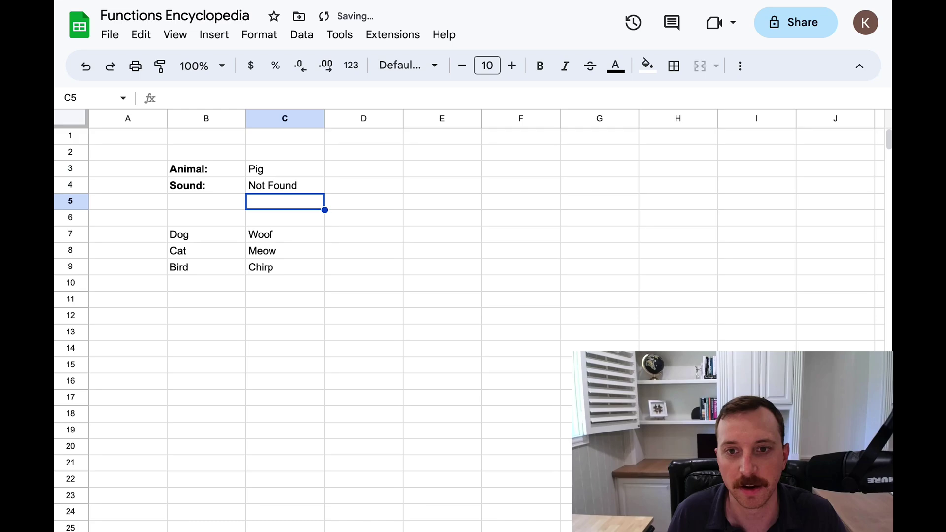
{"action": "key", "text": "Left"}
{"action": "key", "text": "Down"}
{"action": "key", "text": "Down"}
{"action": "key", "text": "Down"}
{"action": "key", "text": "Down"}
{"action": "key", "text": "Down"}
{"action": "type", "text": "P"}
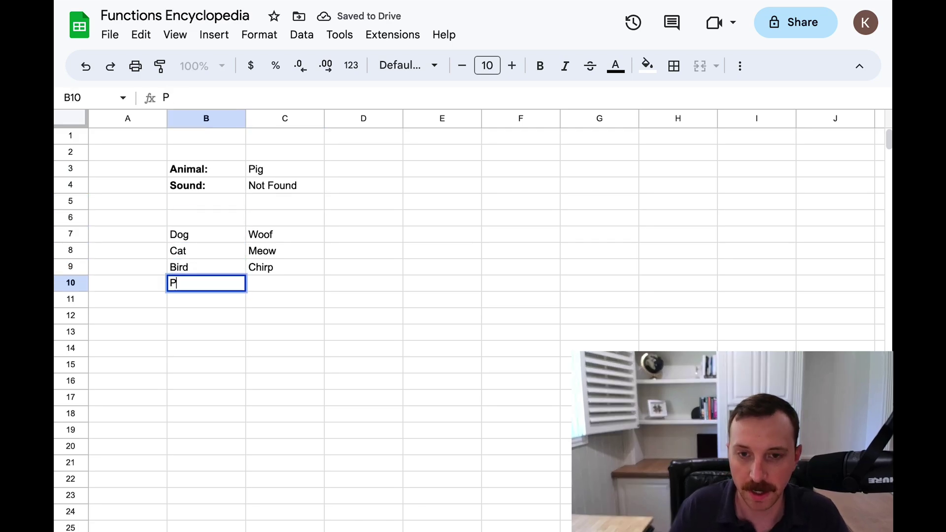
{"action": "type", "text": "ig"}
{"action": "key", "text": "Tab"}
{"action": "type", "text": "Oink"}
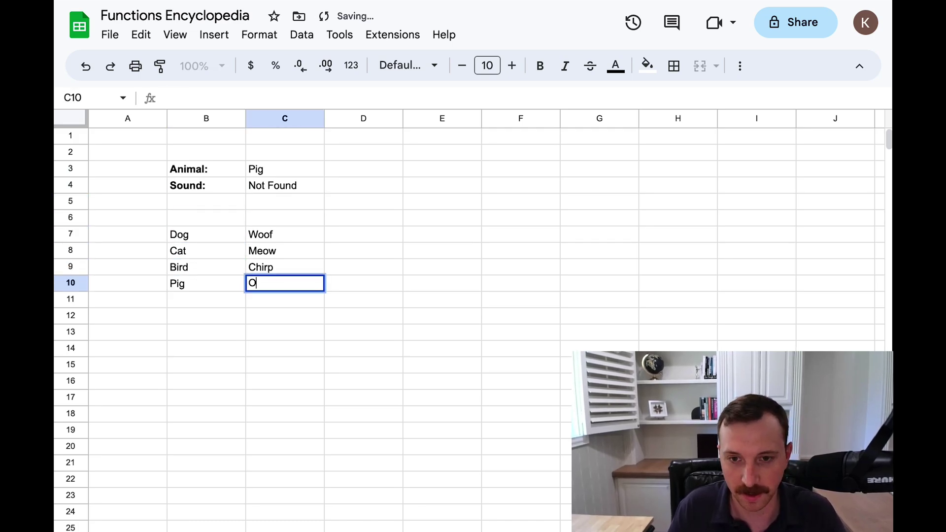
{"action": "key", "text": "Return"}
Extend C4's XLOOKUP ranges to B7:B10 and C7:C10 so Pig returns Oink
{"action": "key", "text": "Up"}
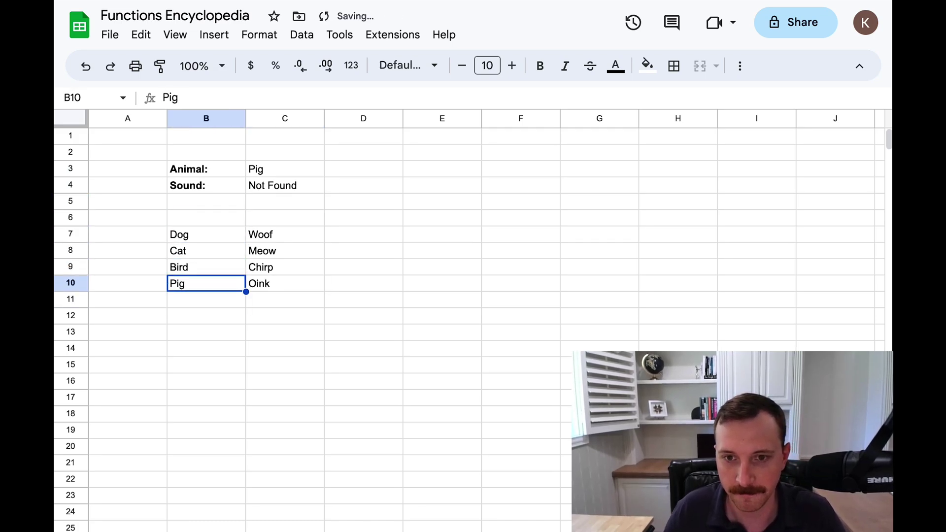
{"action": "key", "text": "Right"}
{"action": "key", "text": "Up"}
{"action": "key", "text": "Up"}
{"action": "key", "text": "Up"}
{"action": "key", "text": "Up"}
{"action": "key", "text": "Up"}
{"action": "key", "text": "Up"}
{"action": "key", "text": "Return"}
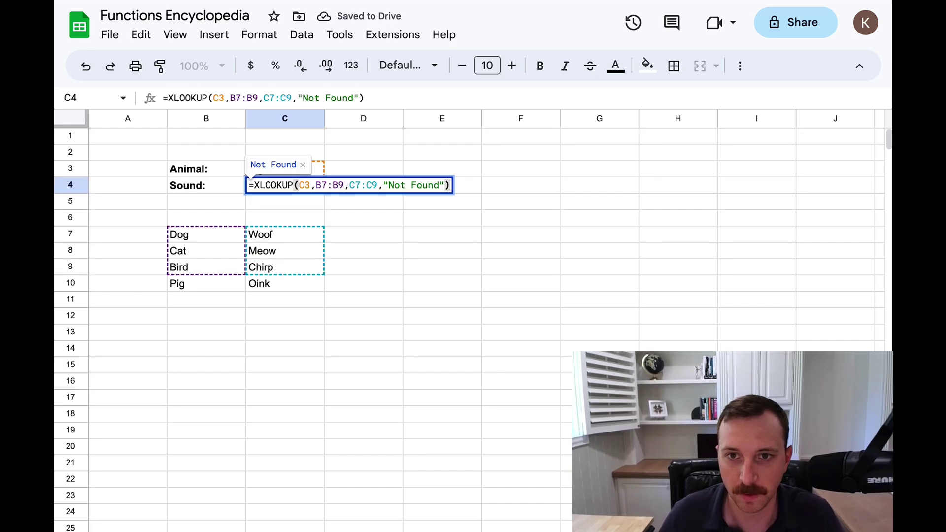
{"action": "left_click", "coordinate": [293, 97]}
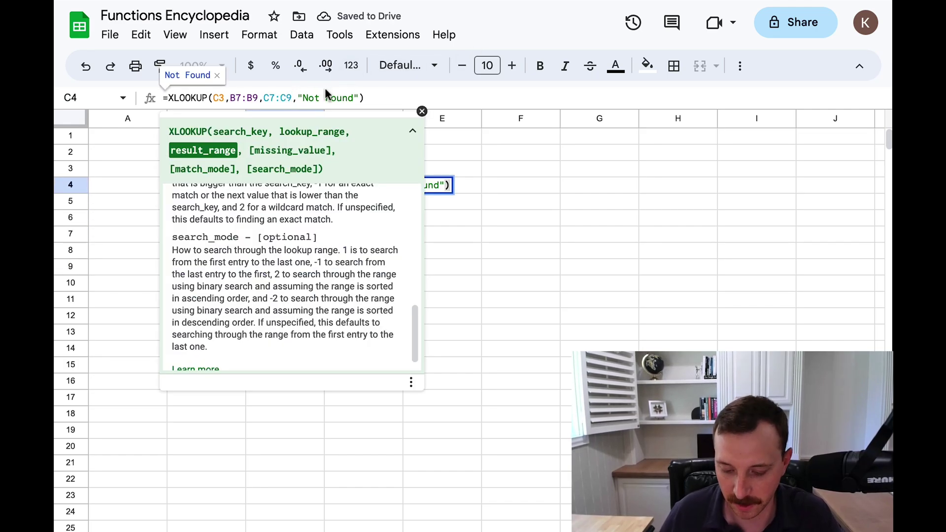
{"action": "key", "text": "BackSpace"}
{"action": "type", "text": "10"}
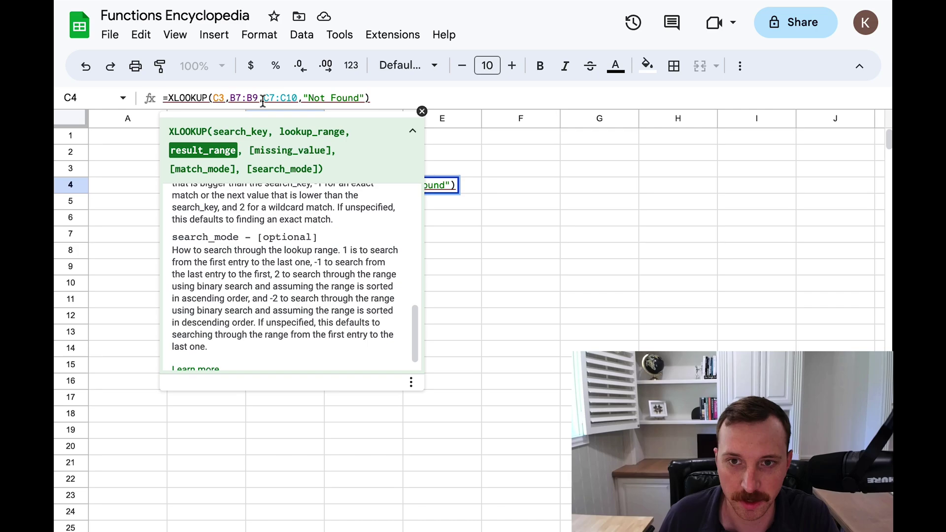
{"action": "left_click", "coordinate": [261, 97]}
{"action": "key", "text": "BackSpace"}
{"action": "type", "text": "10"}
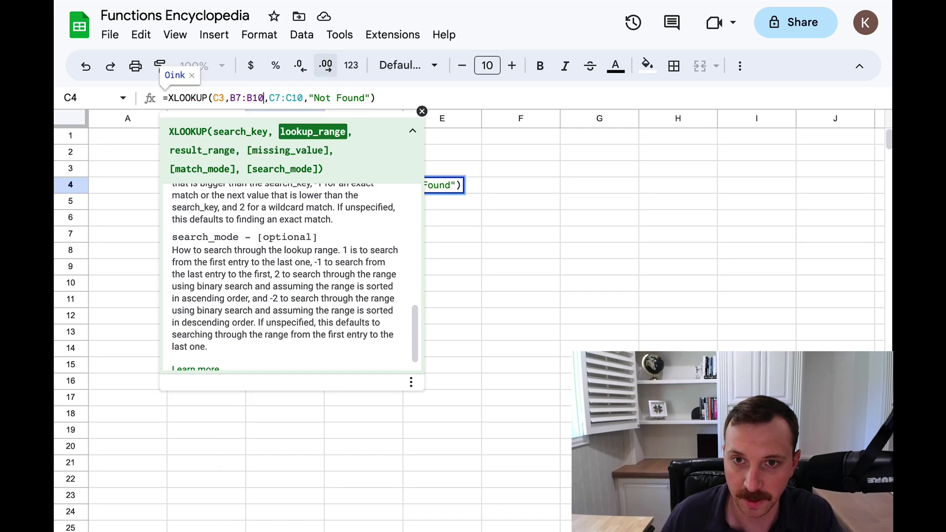
{"action": "left_click", "coordinate": [422, 112]}
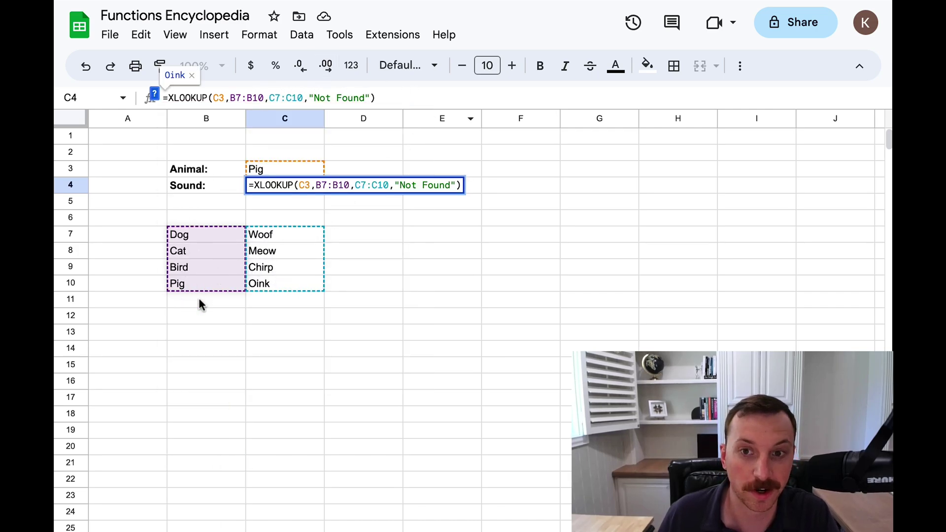
{"action": "key", "text": "Return"}
{"action": "key", "text": "Up"}
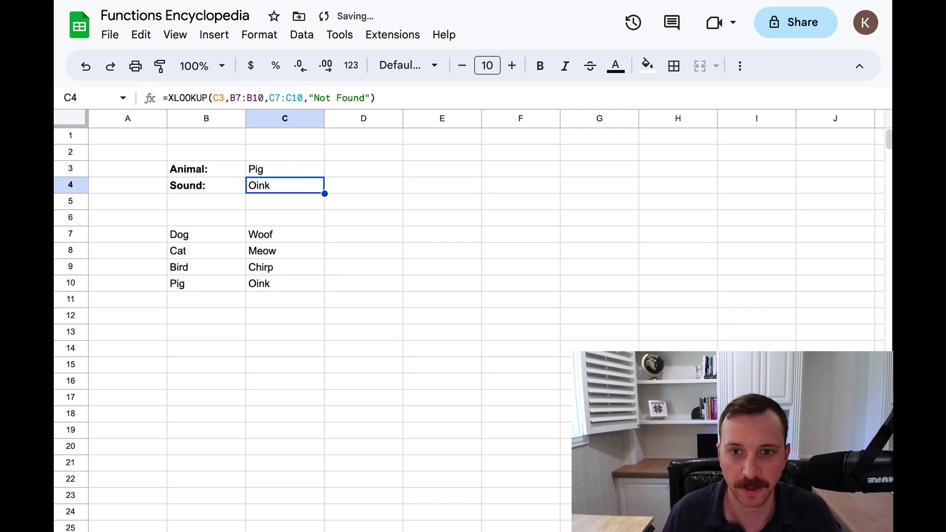
{"action": "key", "text": "Up"}
Enter Horse in C3 to show Not Found, then begin and cancel an =xl formula in C4
{"action": "type", "text": "Horse"}
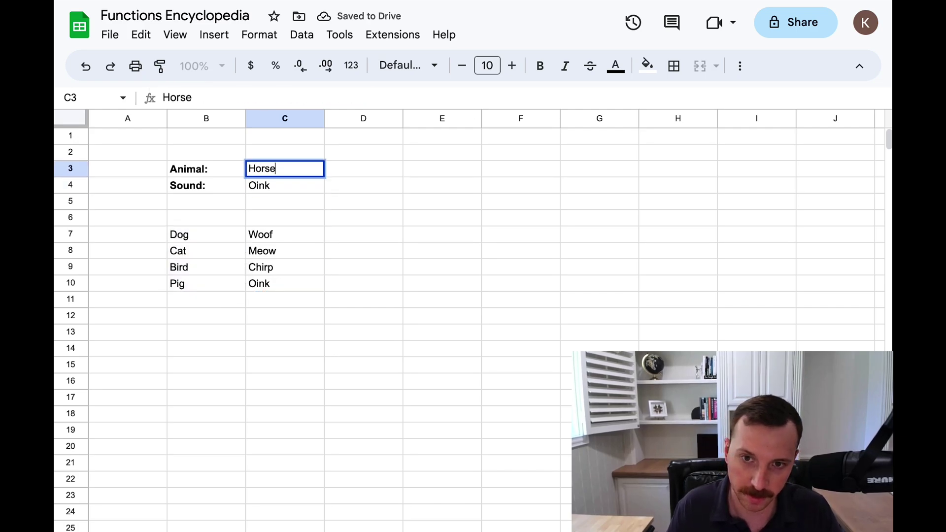
{"action": "key", "text": "Return"}
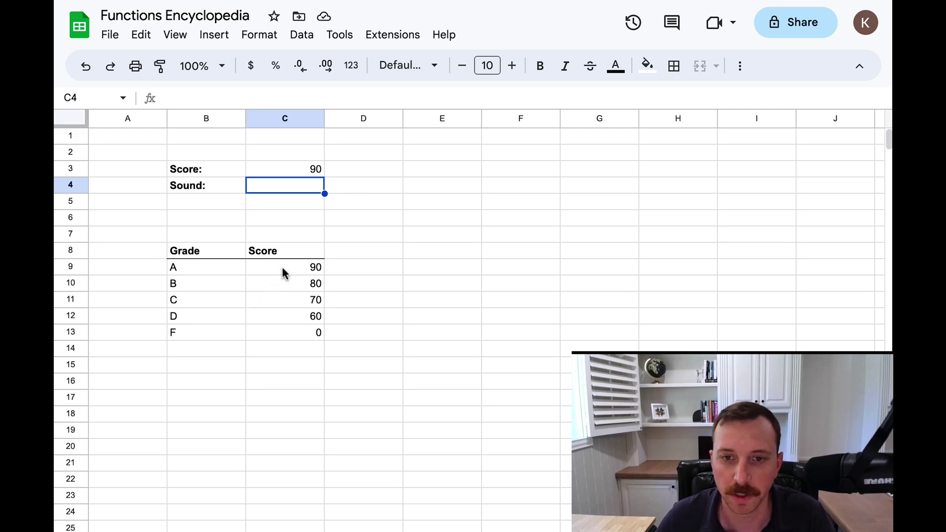
{"action": "left_click", "coordinate": [259, 270]}
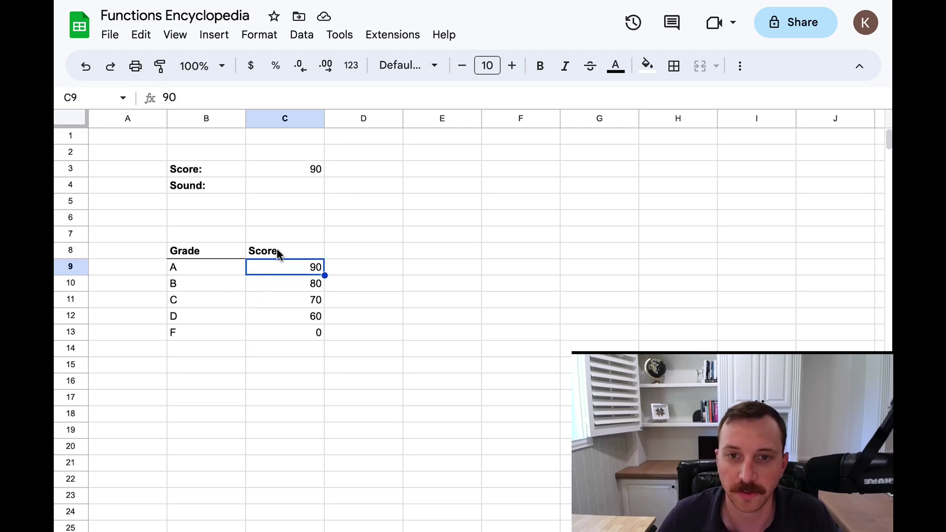
{"action": "left_click", "coordinate": [265, 188]}
{"action": "type", "text": "="}
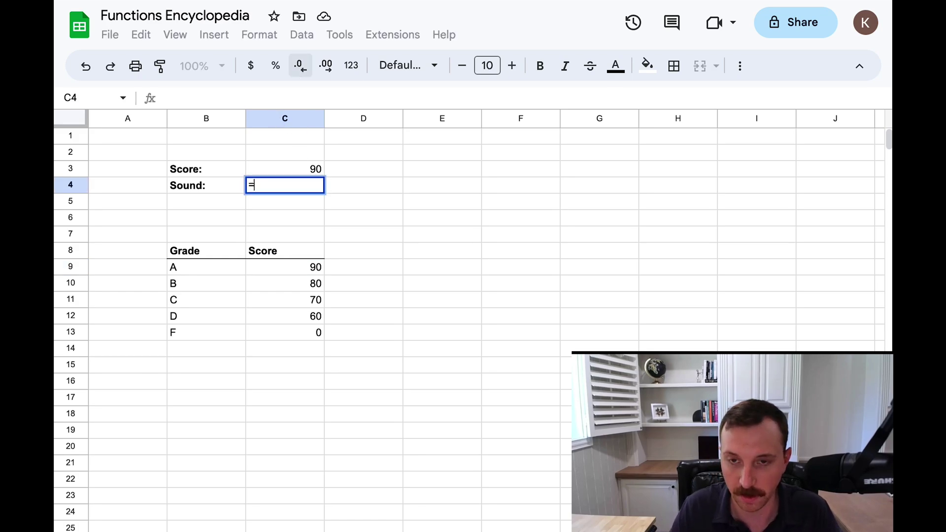
{"action": "type", "text": "xl"}
{"action": "key", "text": "Escape"}
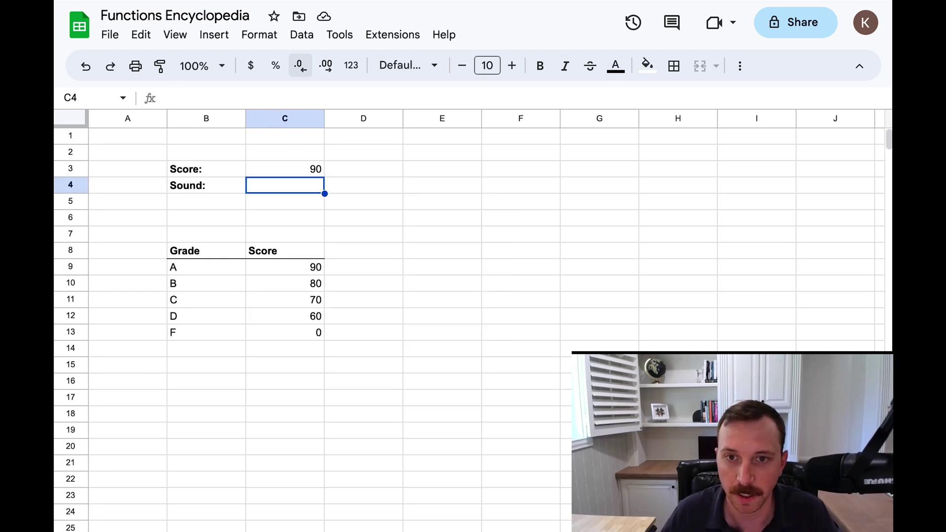
{"action": "left_click", "coordinate": [365, 239]}
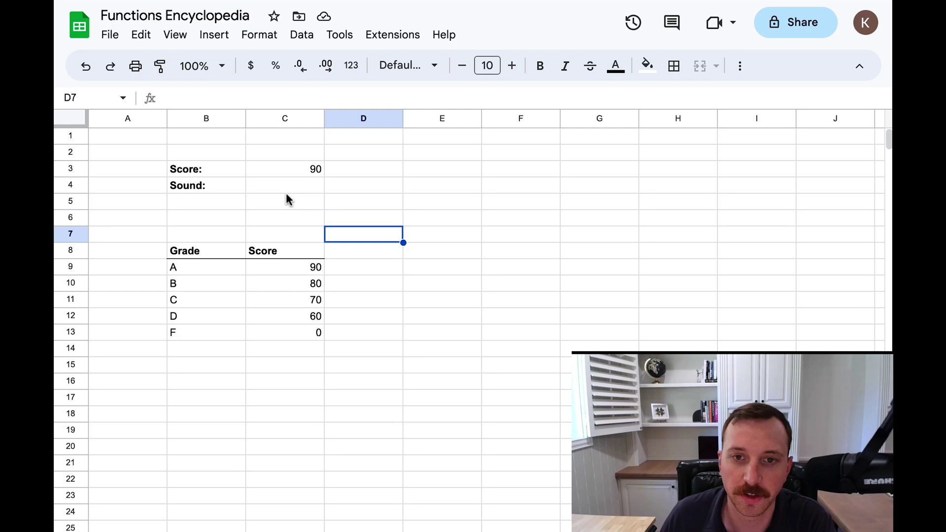
Point out Score 90 in C3, scores C9:C13 and grades B9:B13, then select C4
{"action": "left_click", "coordinate": [290, 174]}
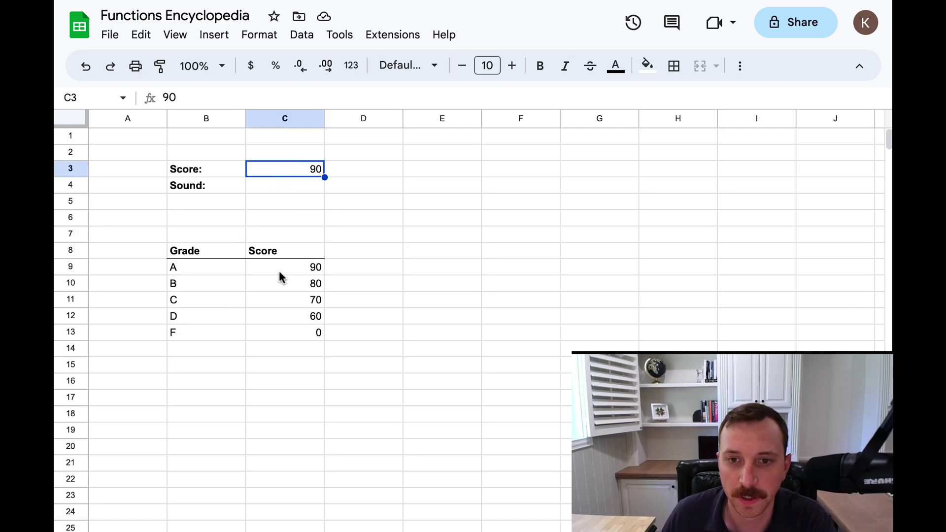
{"action": "left_click_drag", "start_coordinate": [289, 266], "coordinate": [300, 335]}
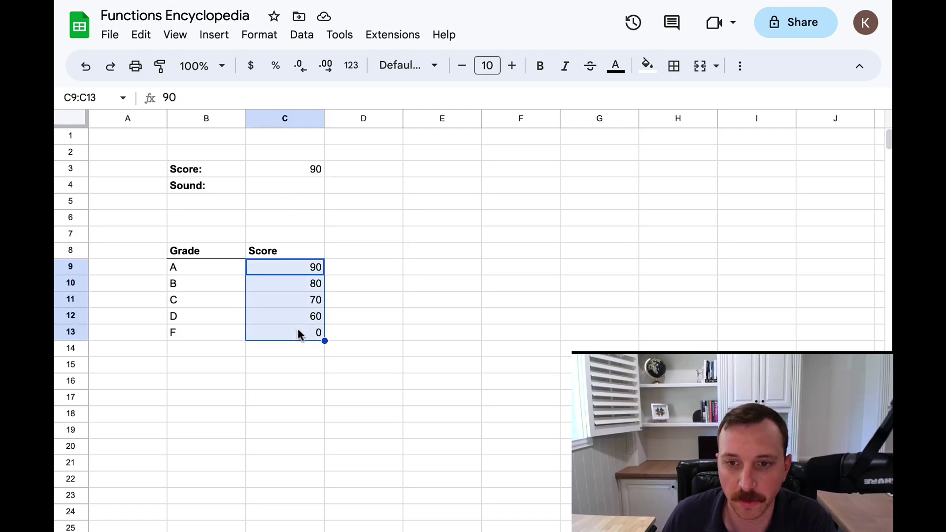
{"action": "left_click_drag", "start_coordinate": [216, 277], "coordinate": [219, 338]}
{"action": "left_click", "coordinate": [219, 368]}
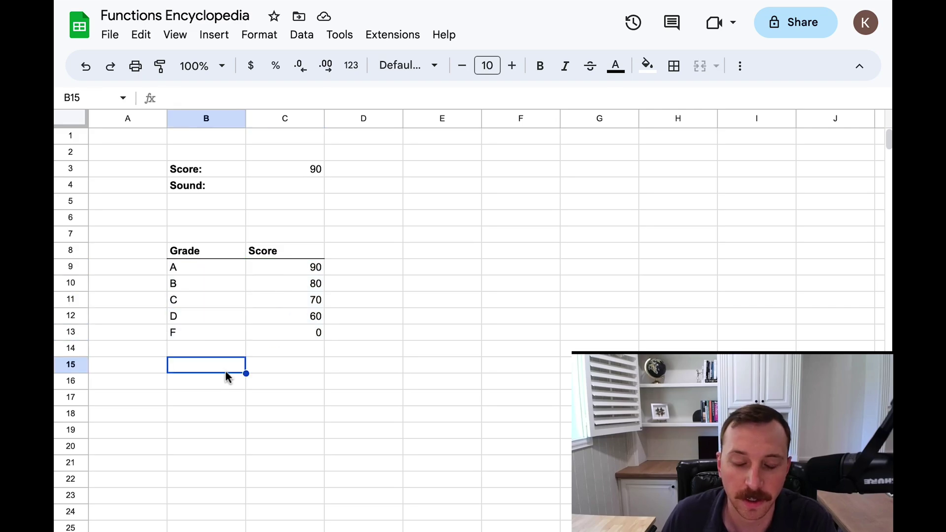
{"action": "left_click", "coordinate": [297, 399]}
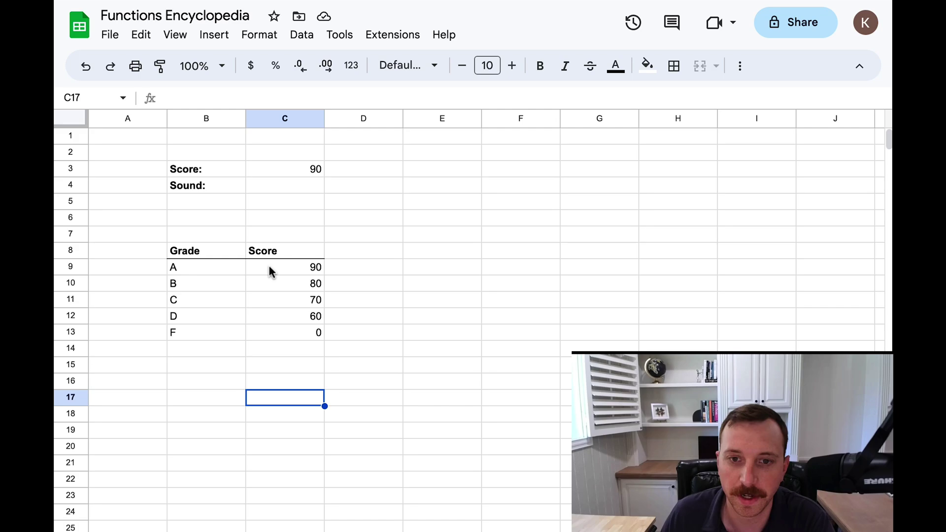
{"action": "left_click", "coordinate": [311, 269]}
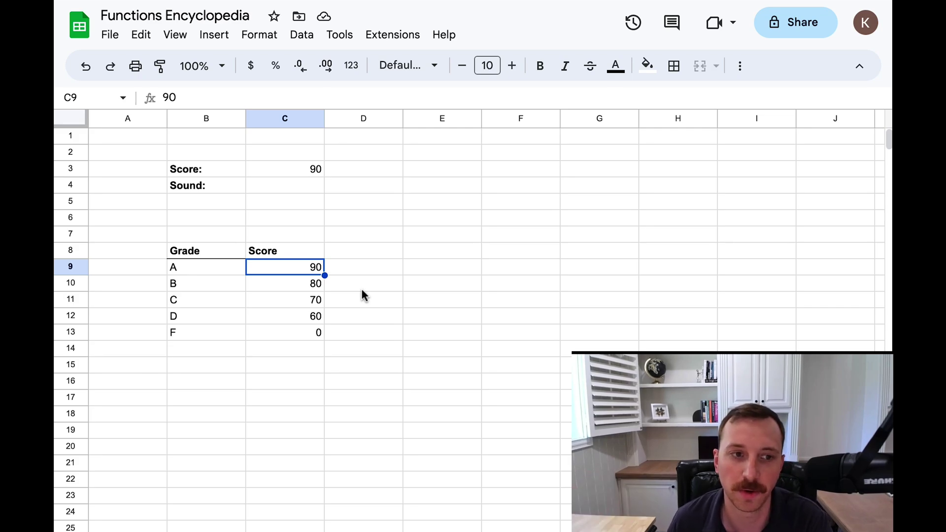
{"action": "left_click", "coordinate": [231, 269]}
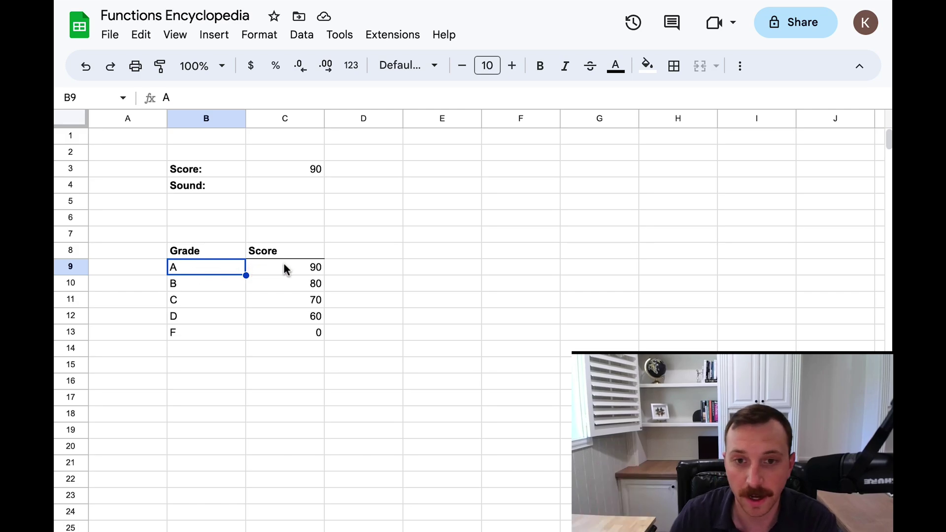
{"action": "left_click", "coordinate": [284, 185]}
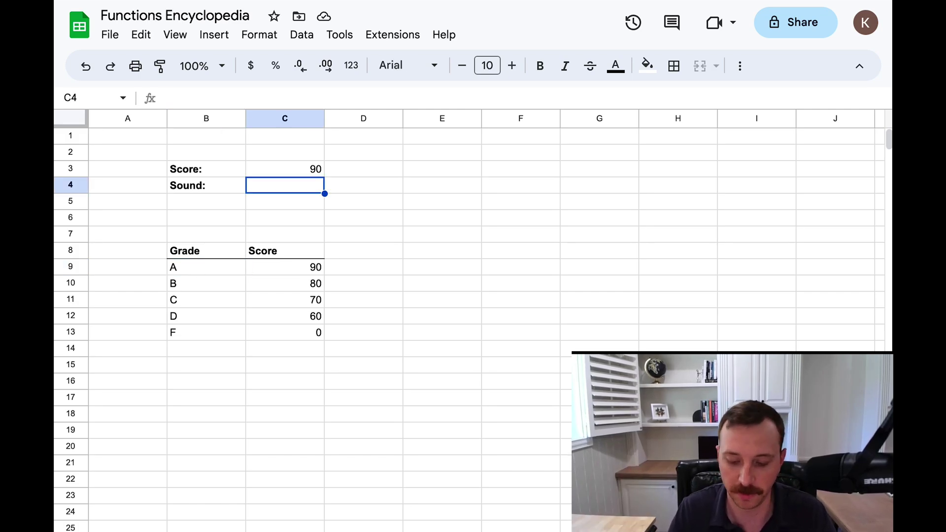
Start =XLOOKUP in C4 with C3 as search key and scores C9:C13 as lookup range
{"action": "type", "text": "=xl"}
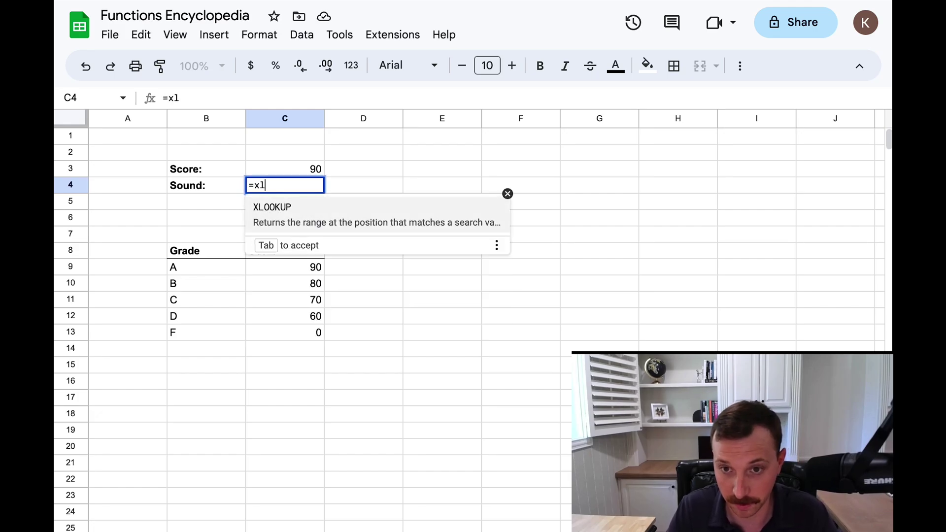
{"action": "key", "text": "Tab"}
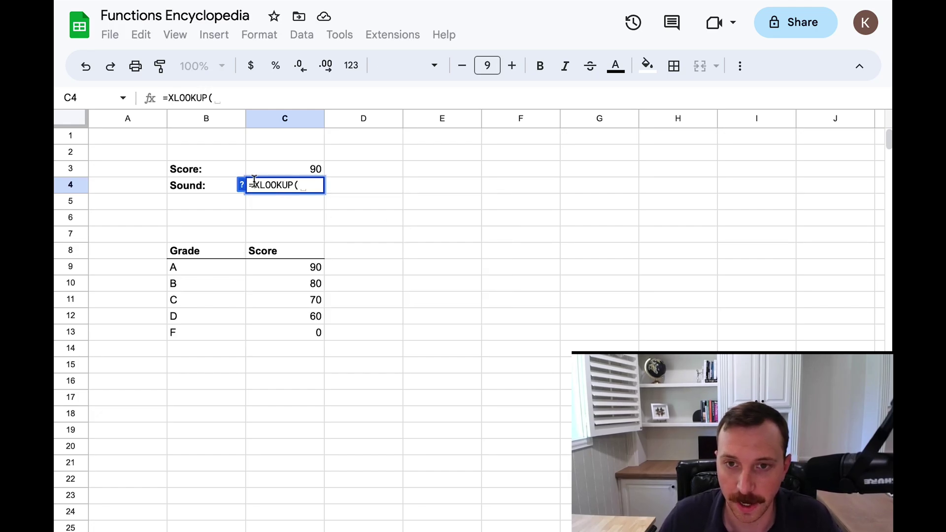
{"action": "left_click", "coordinate": [242, 186]}
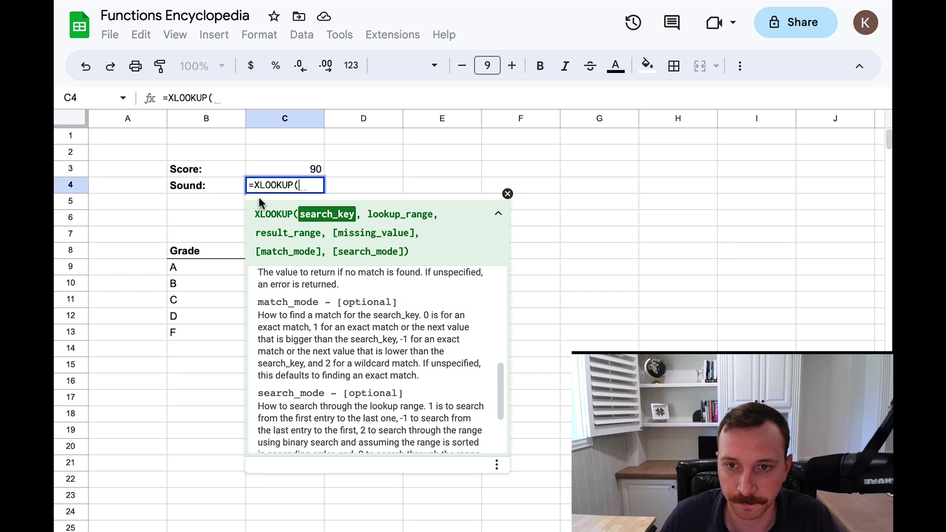
{"action": "left_click", "coordinate": [288, 172]}
{"action": "type", "text": ","}
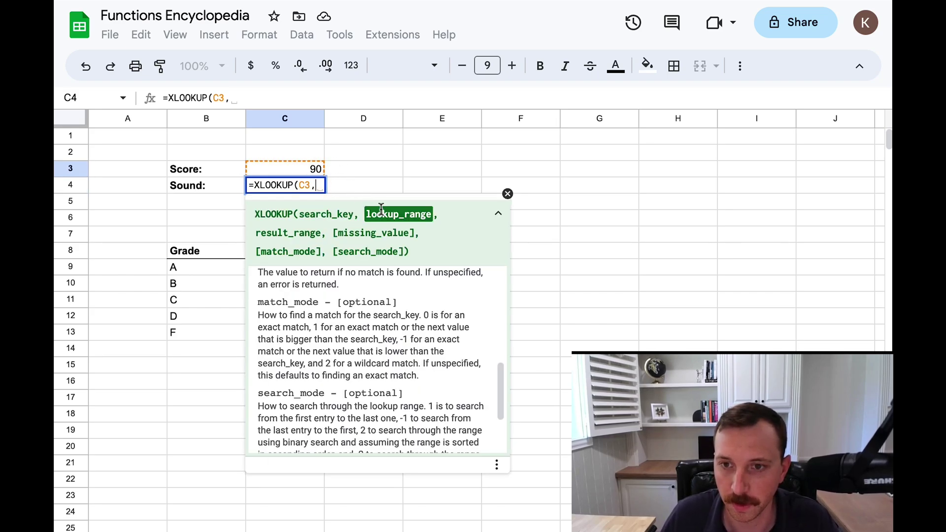
{"action": "left_click", "coordinate": [508, 194]}
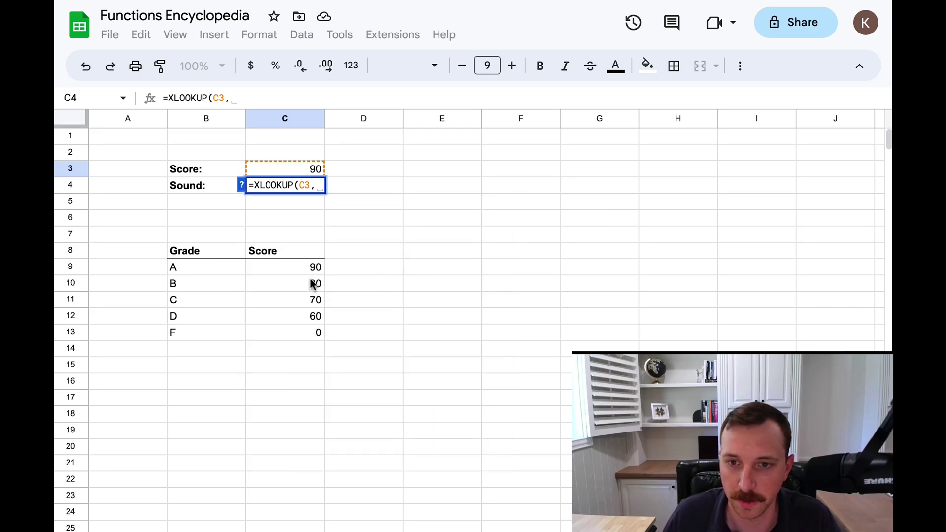
{"action": "left_click_drag", "start_coordinate": [313, 269], "coordinate": [307, 329]}
{"action": "type", "text": ","}
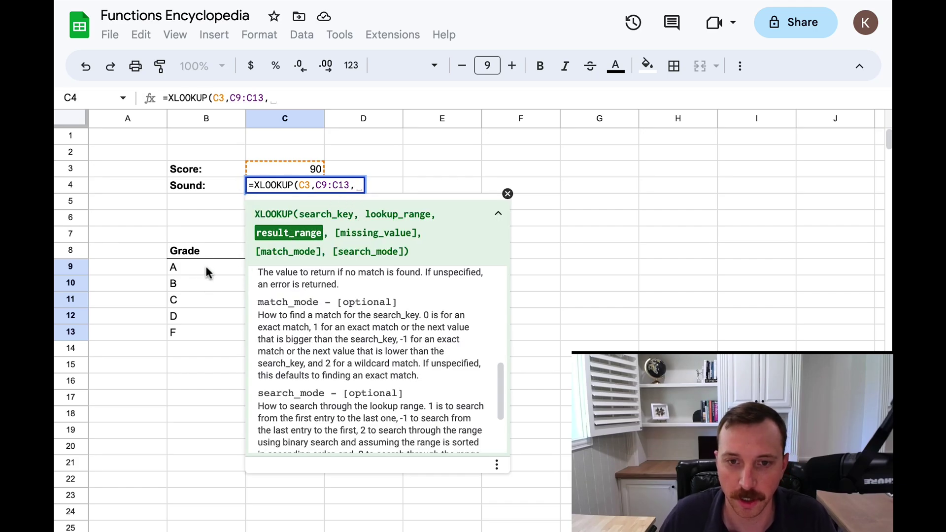
Add result range B9:B13, fallback "not found" and match mode -1, returning grade A
{"action": "left_click_drag", "start_coordinate": [205, 268], "coordinate": [206, 337]}
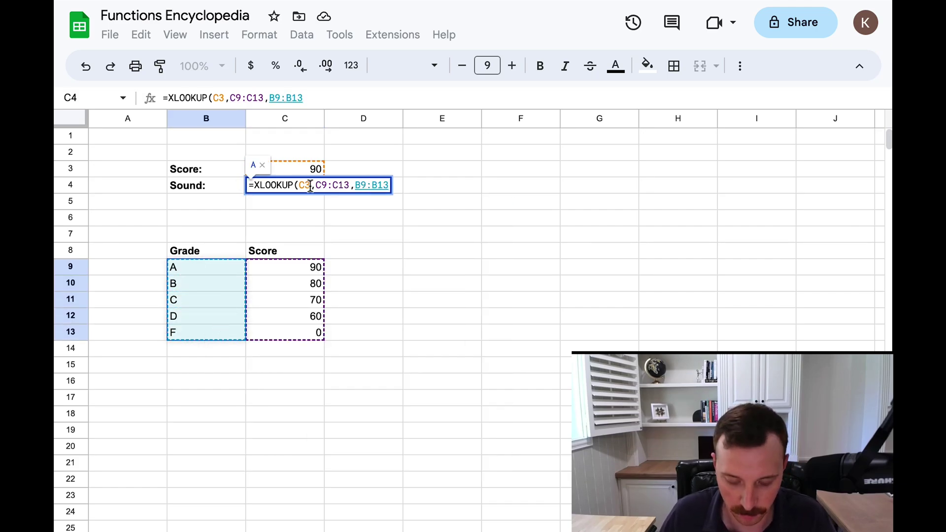
{"action": "type", "text": ","}
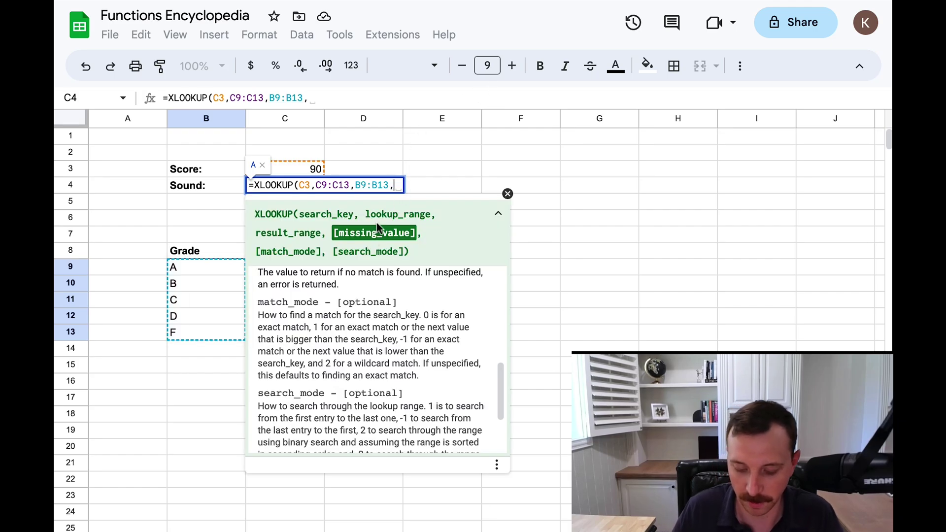
{"action": "type", "text": "\"not found\","}
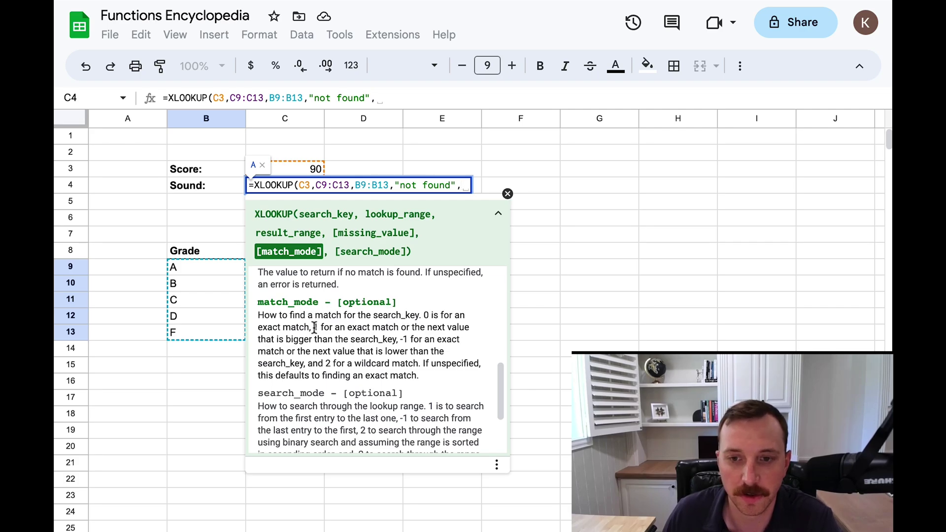
{"action": "left_click", "coordinate": [376, 98]}
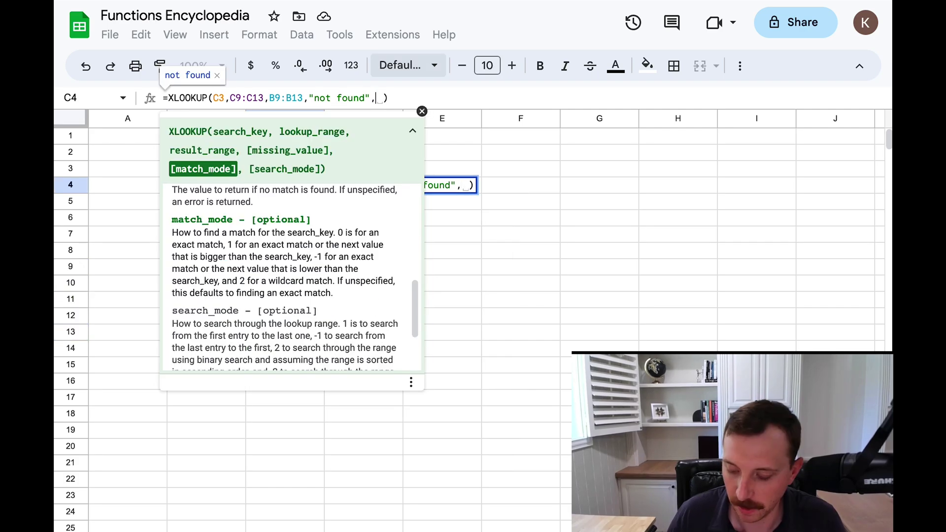
{"action": "type", "text": "-"}
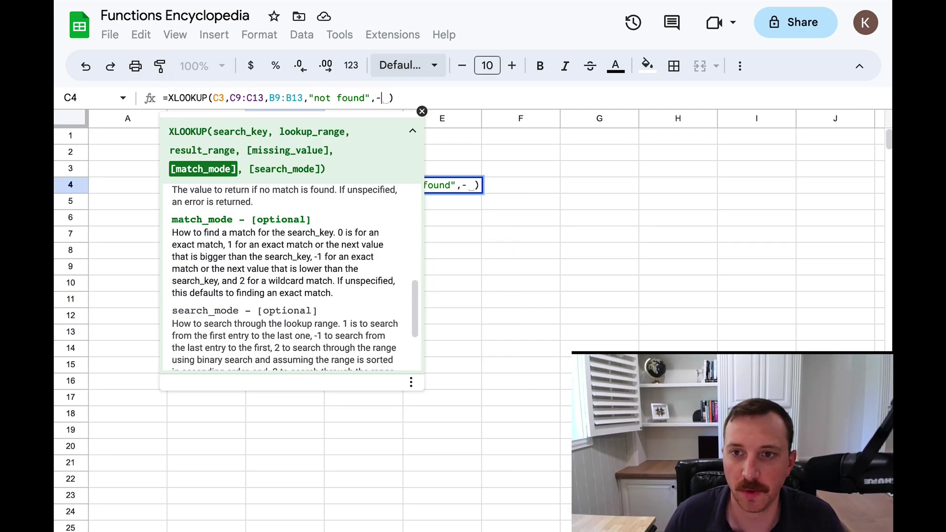
{"action": "type", "text": "1"}
{"action": "scroll", "coordinate": [331, 254], "scroll_direction": "down", "scroll_amount": 2}
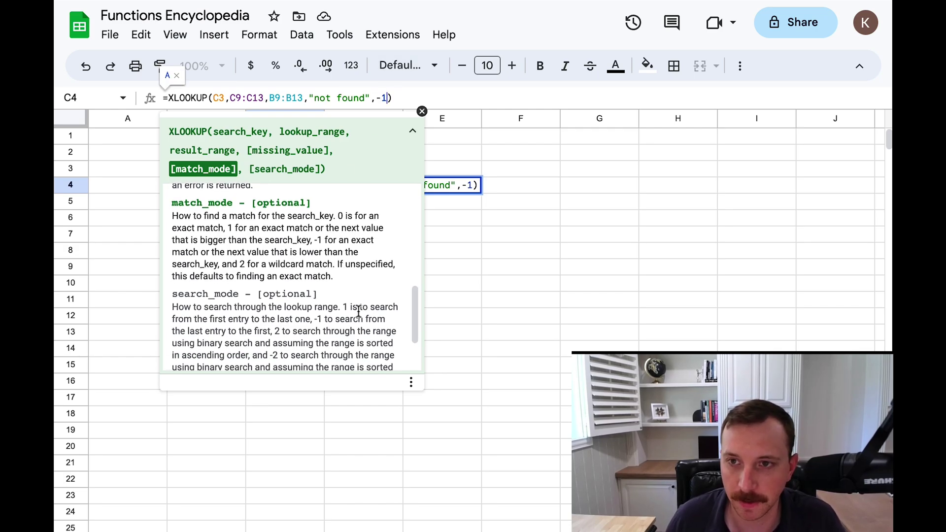
{"action": "key", "text": "Return"}
Test scores 90, 85, 70 and 75 in C3 to see the grade the Sound lookup returns
{"action": "left_click", "coordinate": [285, 186]}
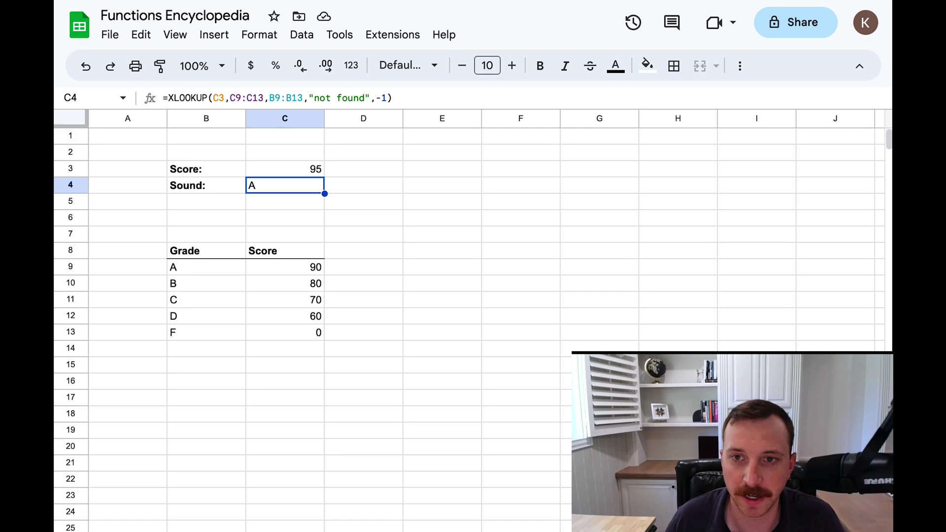
{"action": "left_click", "coordinate": [300, 170]}
{"action": "type", "text": "90"}
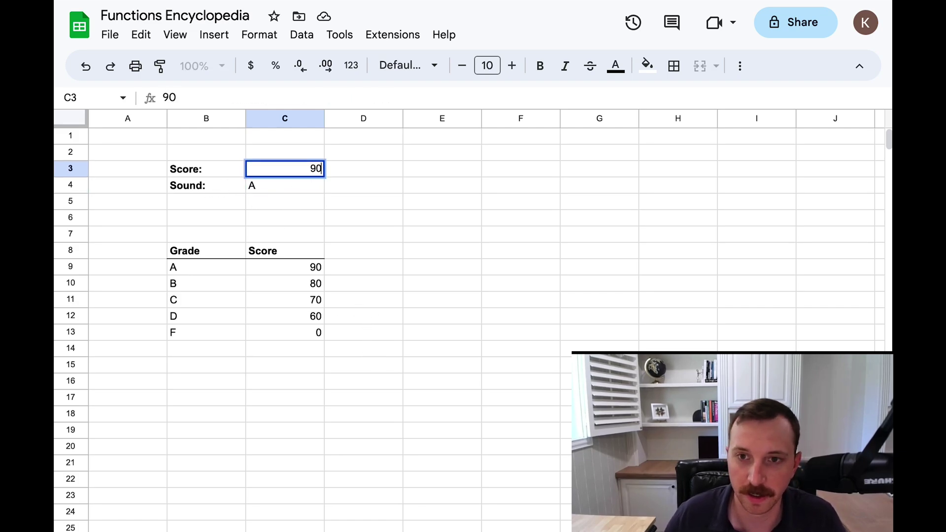
{"action": "key", "text": "Return"}
{"action": "key", "text": "Up"}
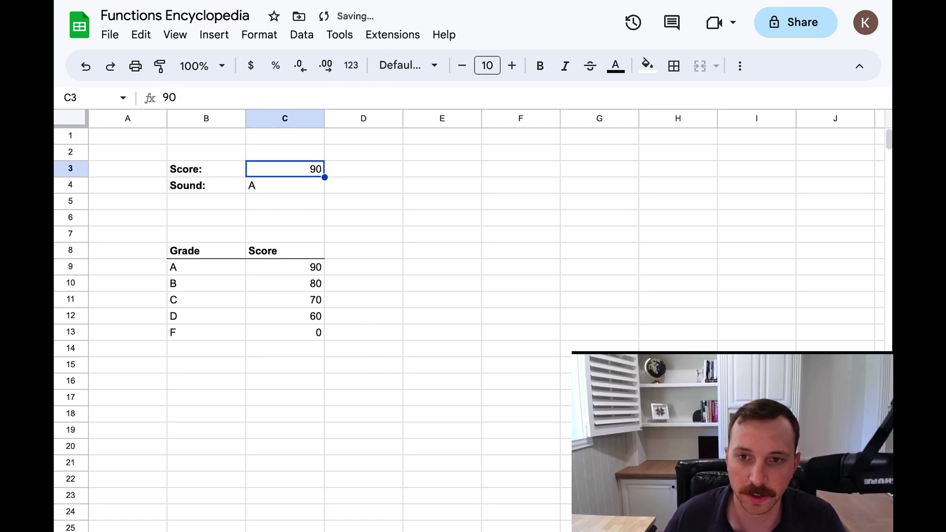
{"action": "type", "text": "85"}
{"action": "key", "text": "Return"}
{"action": "key", "text": "Up"}
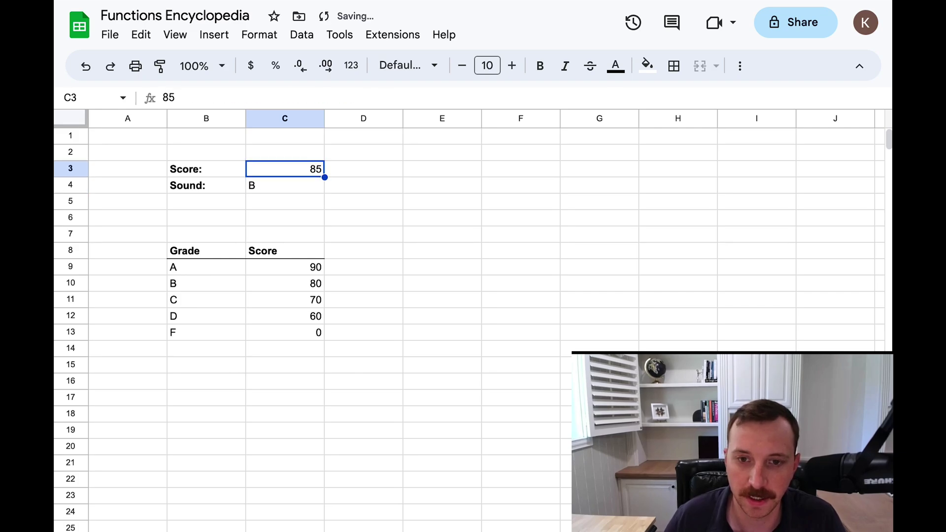
{"action": "type", "text": "70"}
{"action": "key", "text": "Return"}
{"action": "key", "text": "Up"}
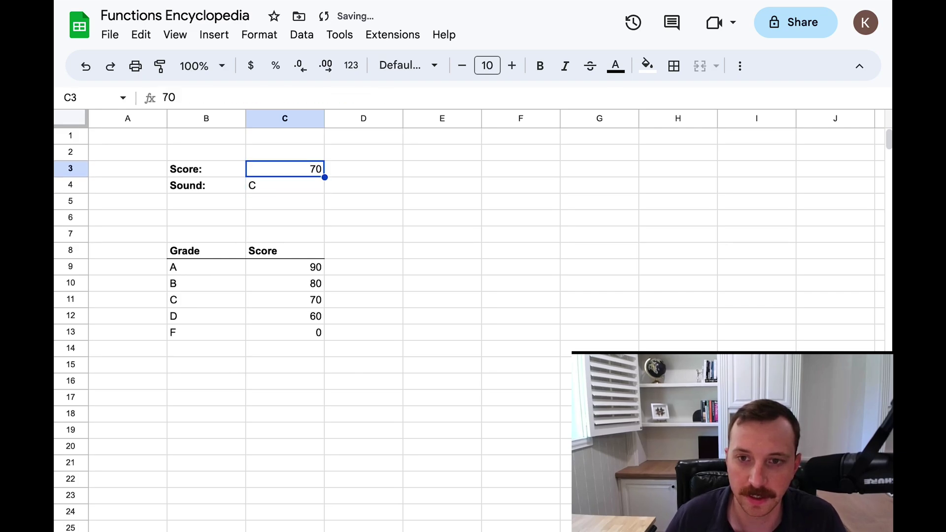
{"action": "type", "text": "75"}
{"action": "key", "text": "Return"}
{"action": "key", "text": "Up"}
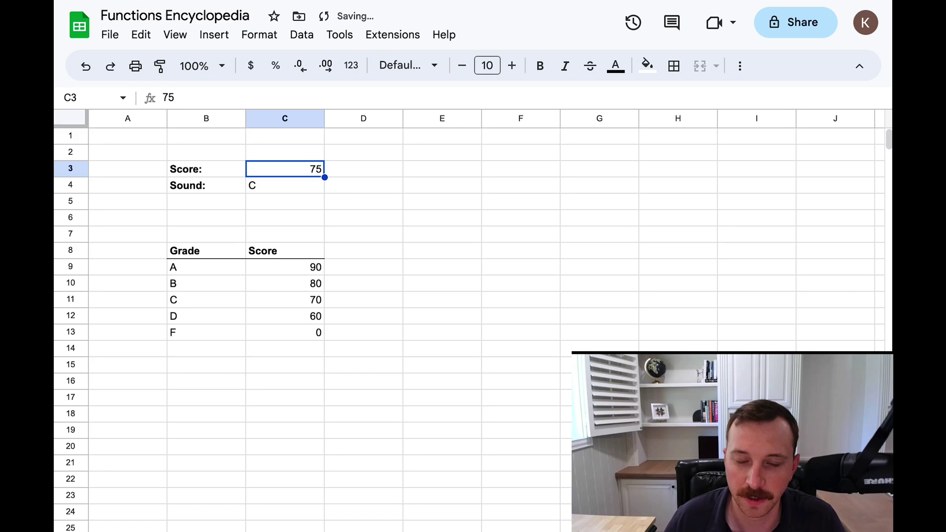
Try scores 65, 50 and 10 in C3, finishing with 99 to get grade A
{"action": "type", "text": "65"}
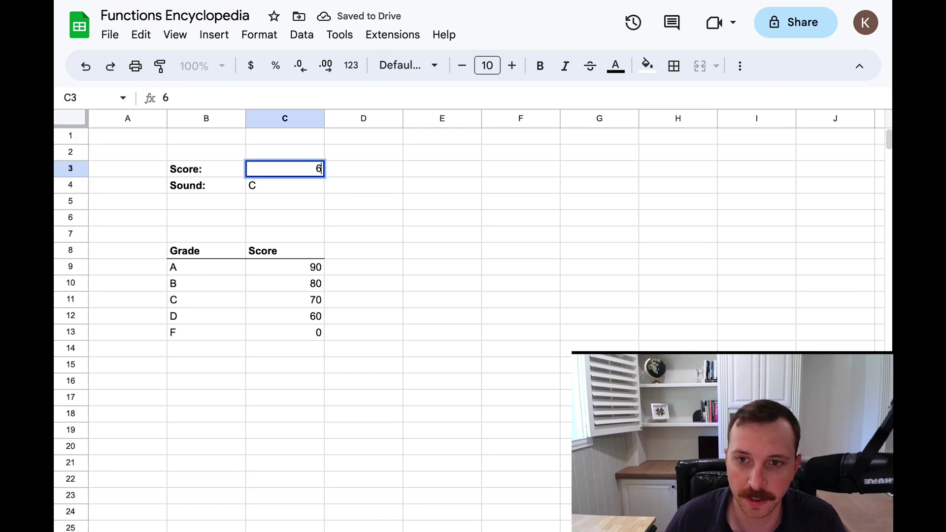
{"action": "key", "text": "Return"}
{"action": "key", "text": "Up"}
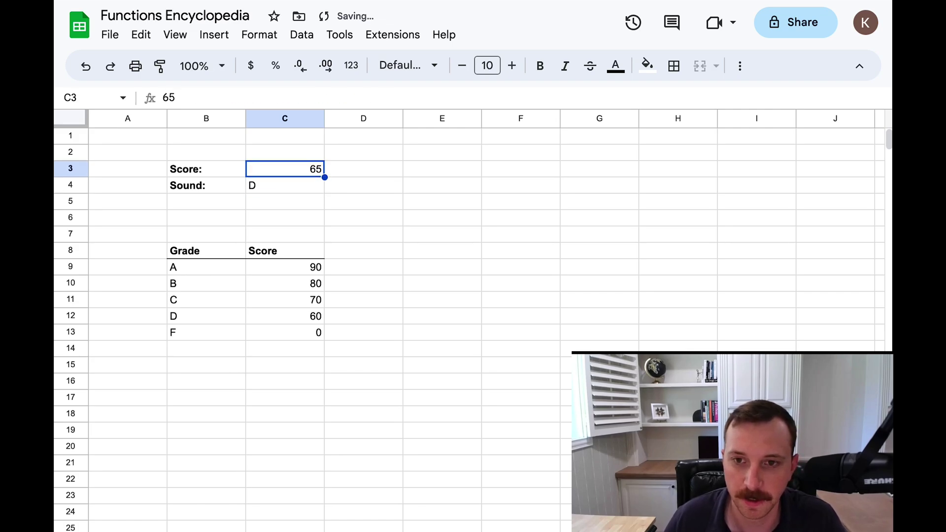
{"action": "type", "text": "50"}
{"action": "key", "text": "Return"}
{"action": "key", "text": "Up"}
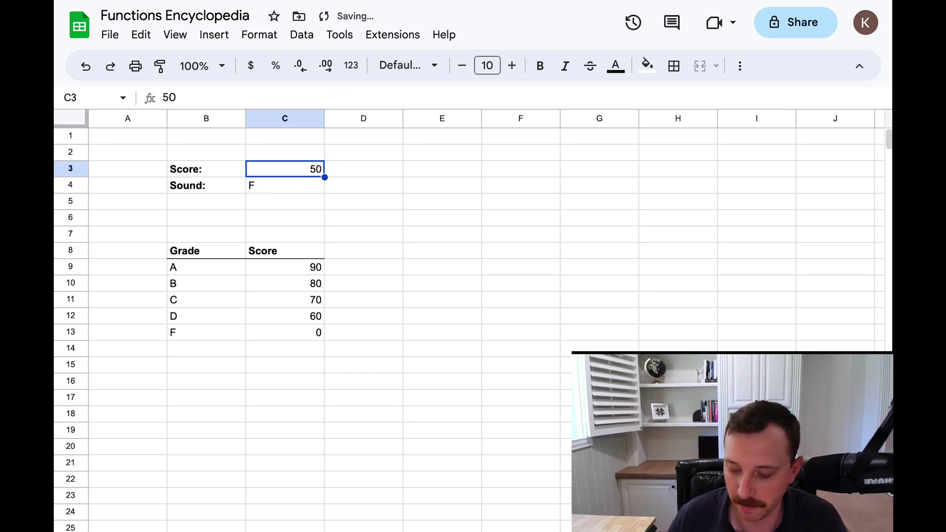
{"action": "type", "text": "10"}
{"action": "key", "text": "Return"}
{"action": "key", "text": "Up"}
{"action": "type", "text": "9"}
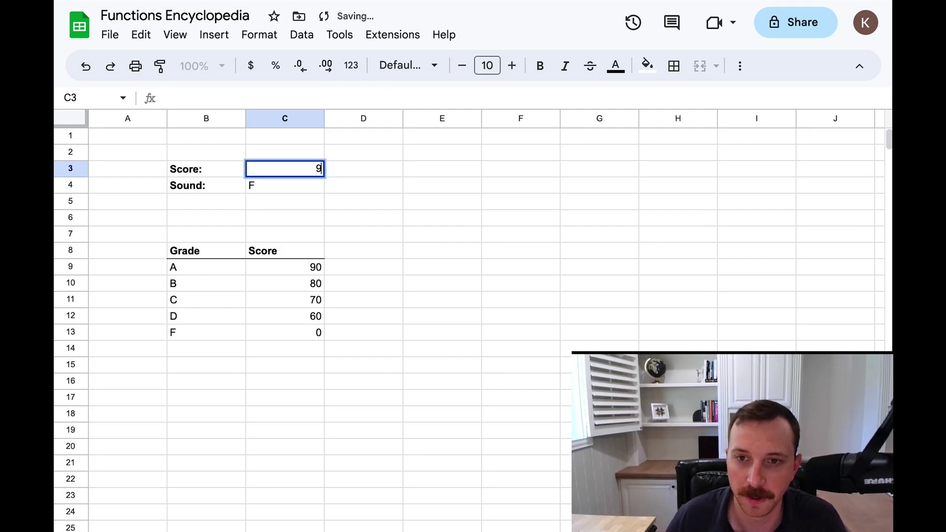
{"action": "type", "text": "9"}
{"action": "key", "text": "Return"}
{"action": "key", "text": "Up"}
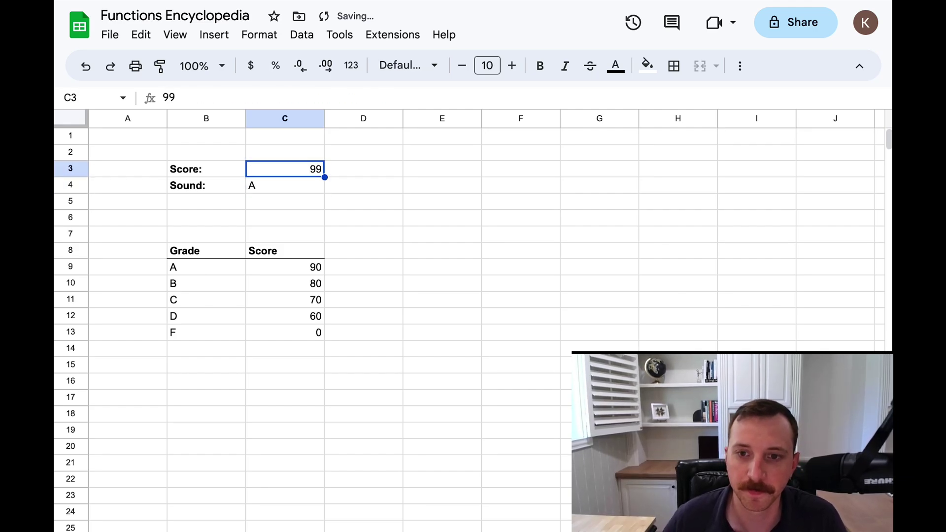
Open C4's =XLOOKUP(C3,C9:C13,B9:B13,"not found",-1) for editing and dismiss the function help
{"action": "double_click", "coordinate": [276, 185]}
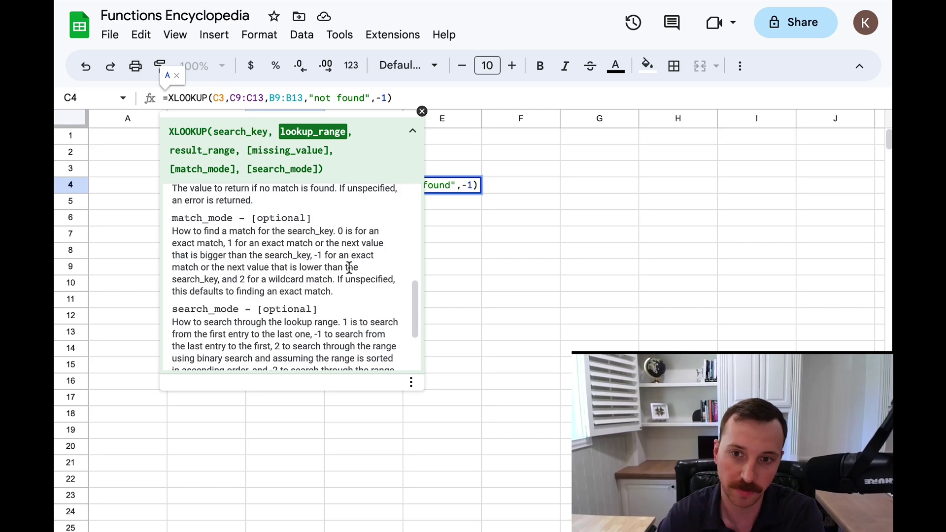
{"action": "left_click", "coordinate": [421, 111]}
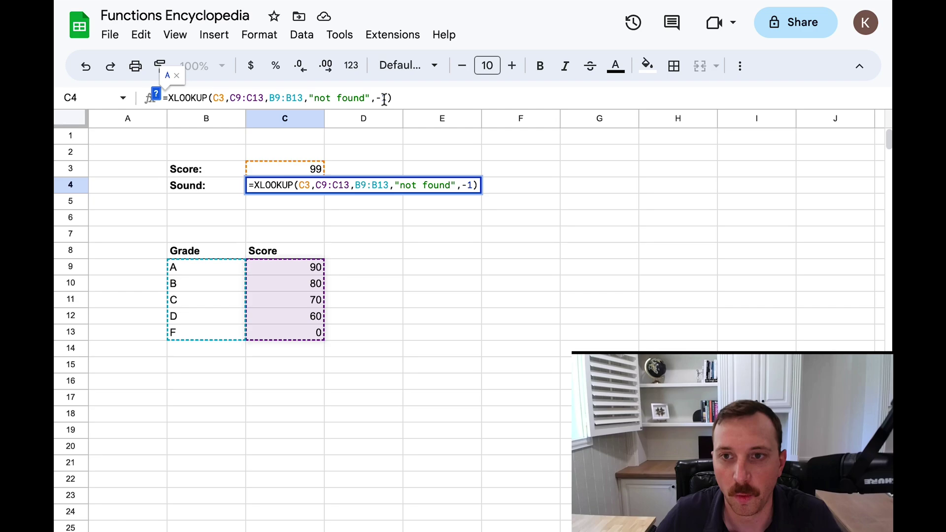
Change the grade scores in C9:C13 to 100, 90, 80, 70 and 60
{"action": "key", "text": "Return"}
{"action": "left_click", "coordinate": [285, 266]}
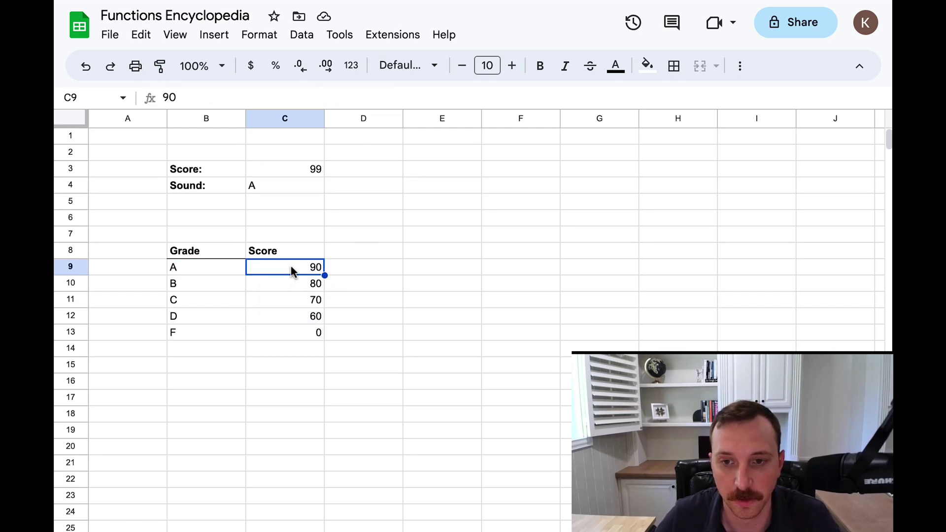
{"action": "type", "text": "100"}
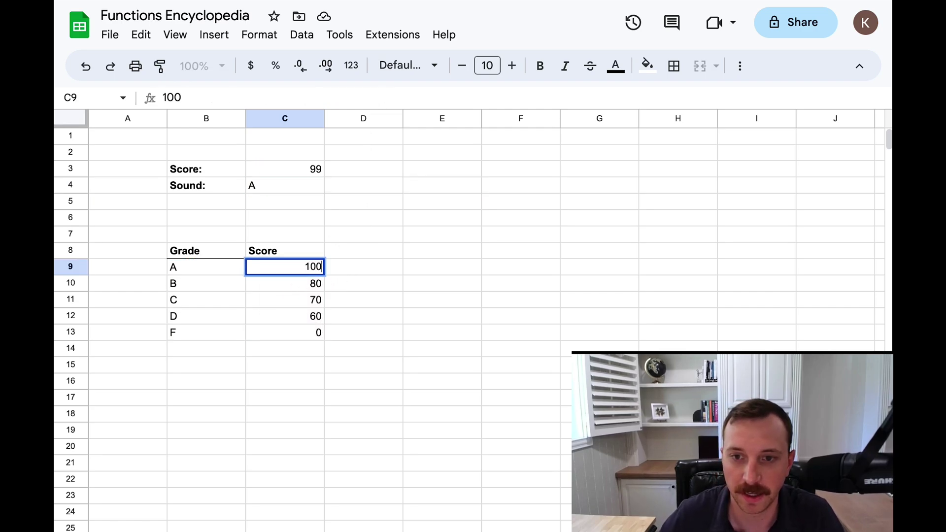
{"action": "key", "text": "Return"}
{"action": "type", "text": "90"}
{"action": "key", "text": "Return"}
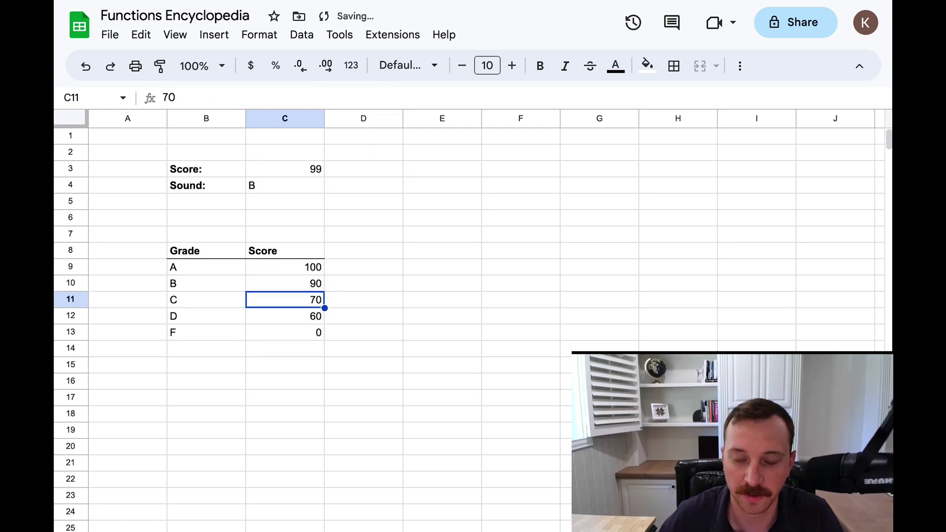
{"action": "type", "text": "80"}
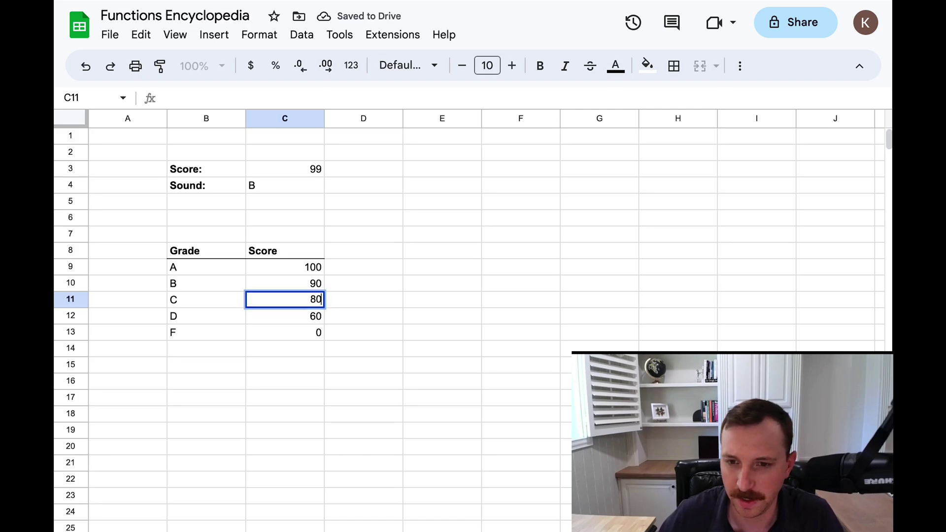
{"action": "key", "text": "Return"}
{"action": "type", "text": "70"}
{"action": "key", "text": "Return"}
{"action": "type", "text": "60"}
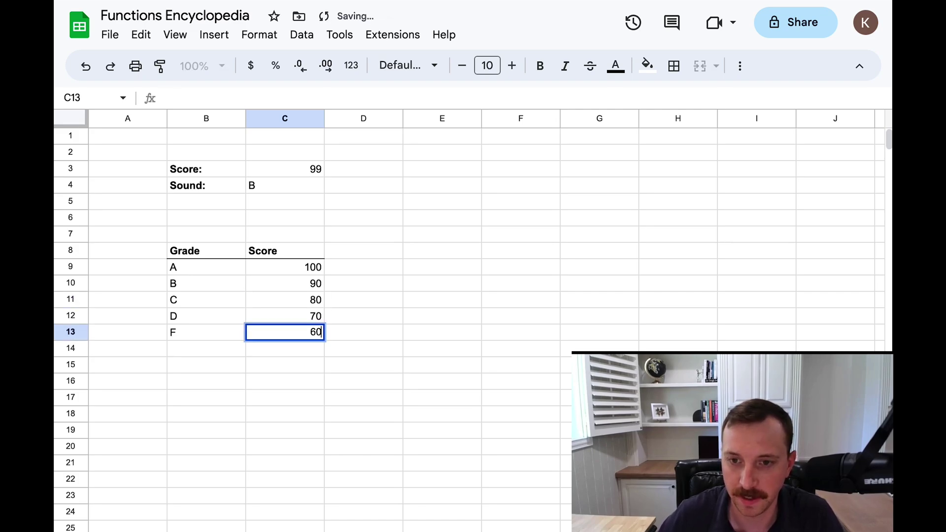
{"action": "key", "text": "Return"}
{"action": "left_click", "coordinate": [285, 299]}
{"action": "key", "text": "Up"}
{"action": "key", "text": "Up"}
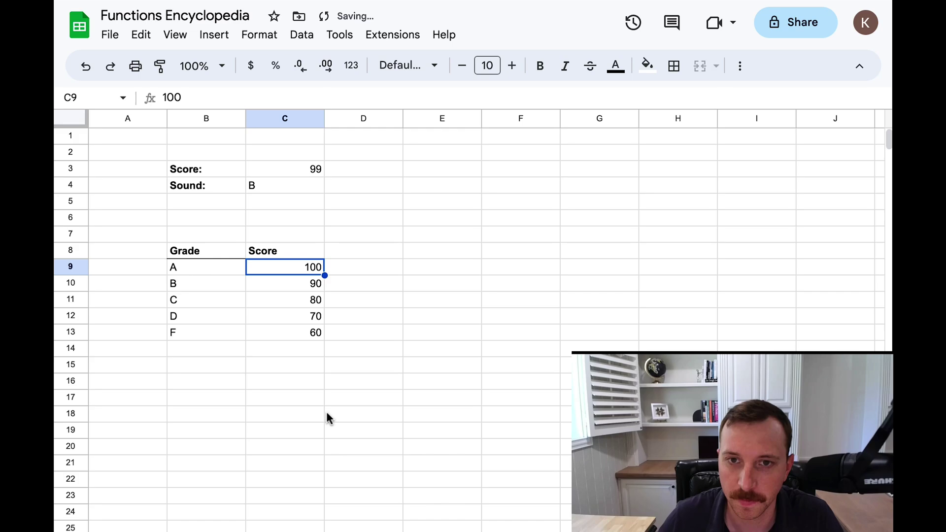
Change the match mode in C4's XLOOKUP from -1 to 1, still returning A
{"action": "left_click", "coordinate": [296, 188]}
{"action": "left_click", "coordinate": [381, 99]}
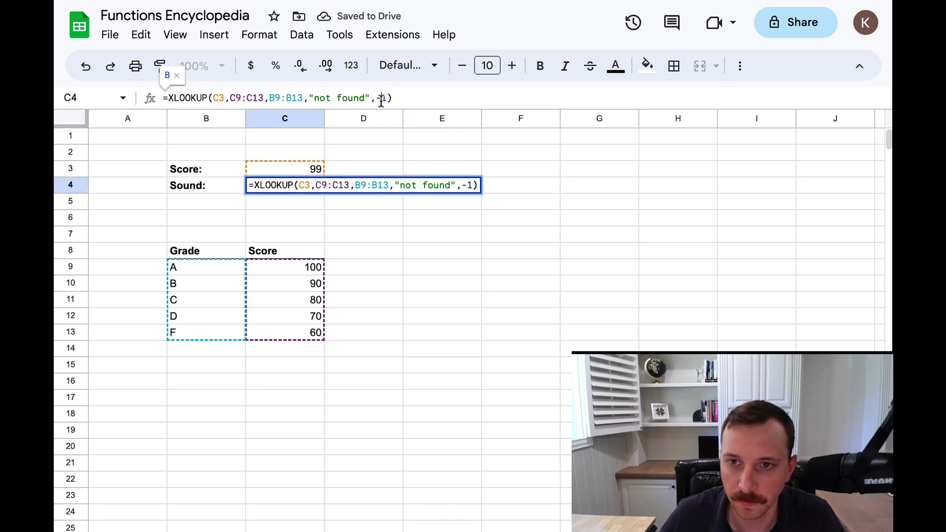
{"action": "key", "text": "BackSpace"}
{"action": "key", "text": "Return"}
{"action": "left_click", "coordinate": [284, 185]}
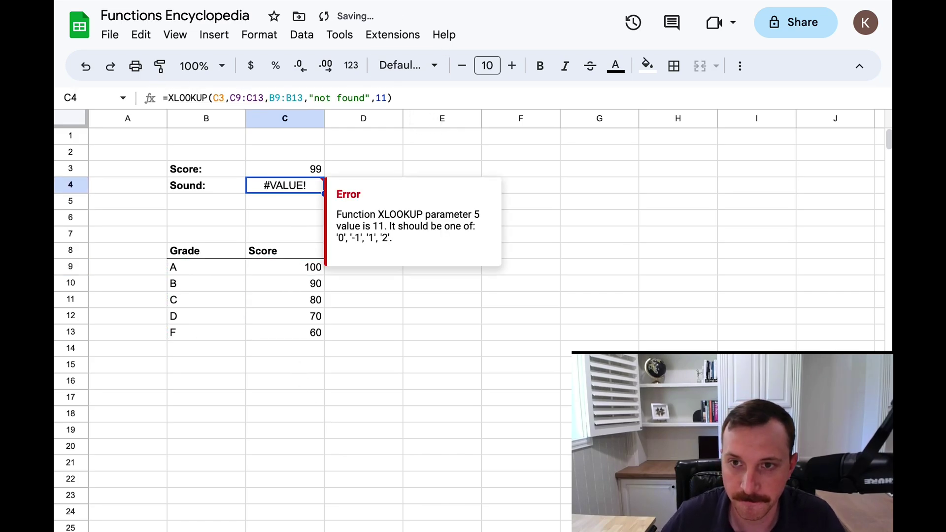
{"action": "left_click", "coordinate": [387, 99]}
{"action": "key", "text": "BackSpace"}
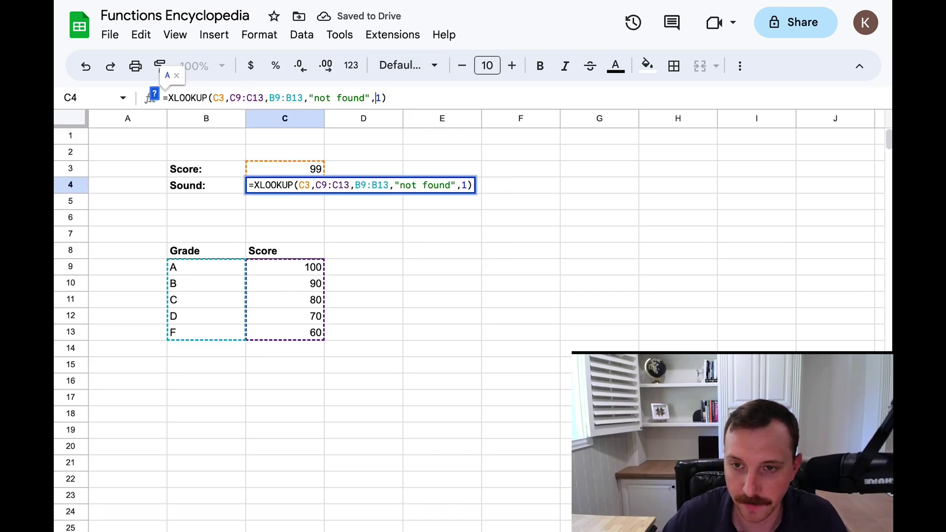
{"action": "key", "text": "Return"}
{"action": "key", "text": "Up"}
{"action": "key", "text": "Up"}
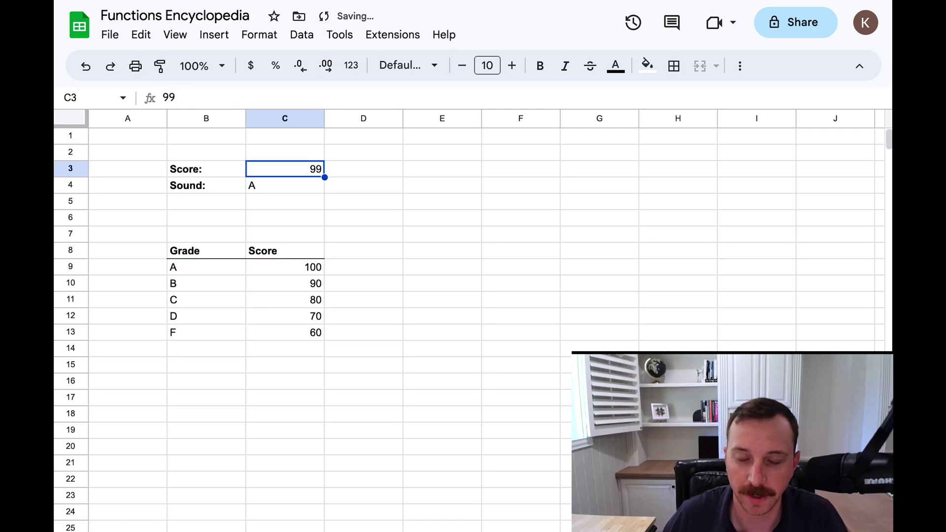
Enter 90 as the Score in C3 and check the Sound result
{"action": "left_click", "coordinate": [297, 285]}
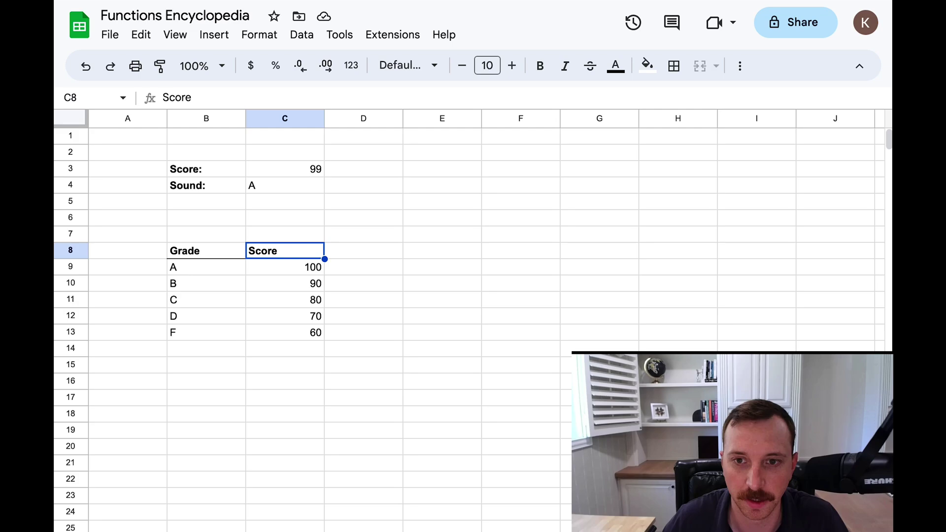
{"action": "key", "text": "Up"}
{"action": "key", "text": "Up"}
{"action": "key", "text": "Up"}
{"action": "key", "text": "Up"}
{"action": "key", "text": "Up"}
{"action": "type", "text": "90"}
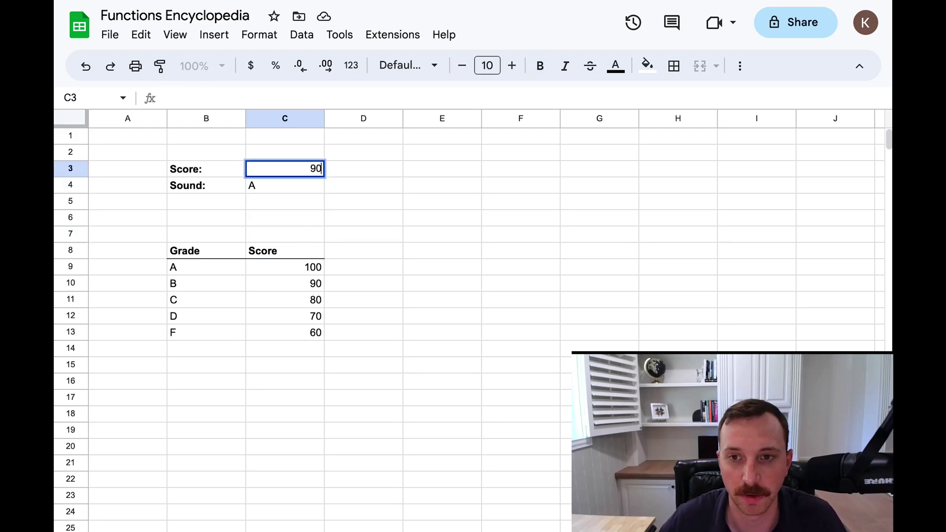
{"action": "key", "text": "Return"}
{"action": "key", "text": "Up"}
{"action": "key", "text": "Down"}
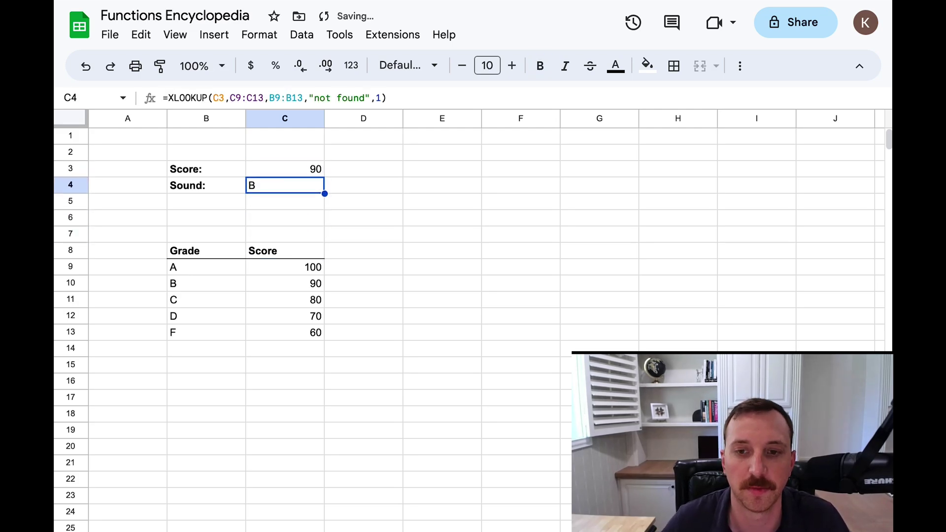
Set the B, C, D and F threshold scores to 89, 79, 69 and 59
{"action": "left_click", "coordinate": [303, 285]}
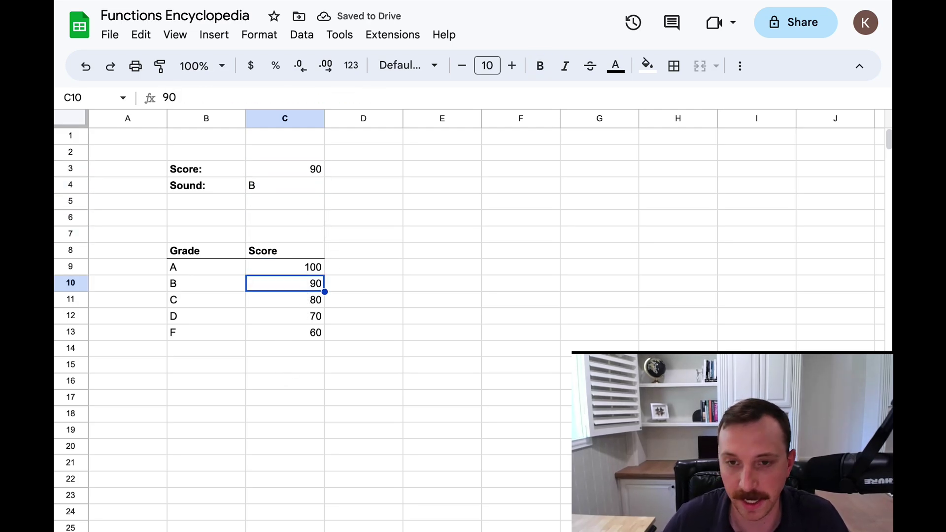
{"action": "type", "text": "89"}
{"action": "key", "text": "Return"}
{"action": "type", "text": "79"}
{"action": "key", "text": "Return"}
{"action": "type", "text": "69"}
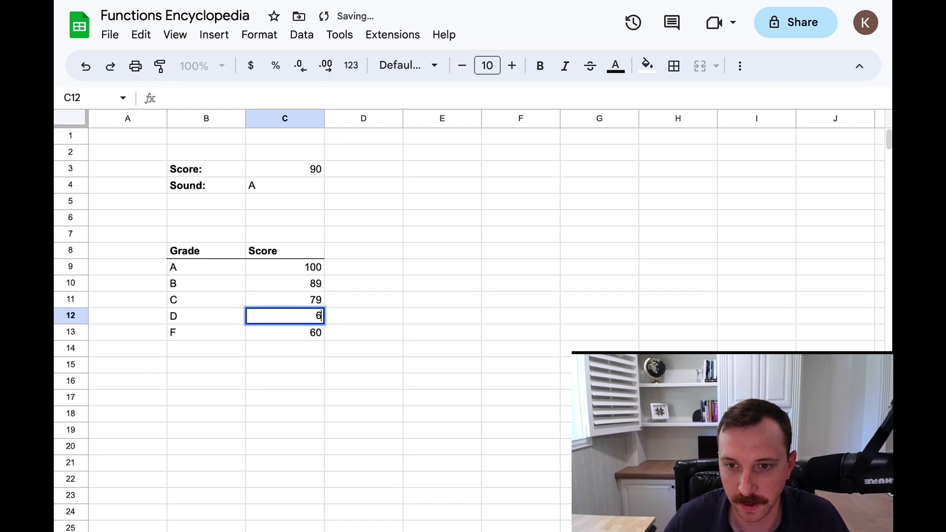
{"action": "key", "text": "Return"}
{"action": "type", "text": "59"}
{"action": "key", "text": "Return"}
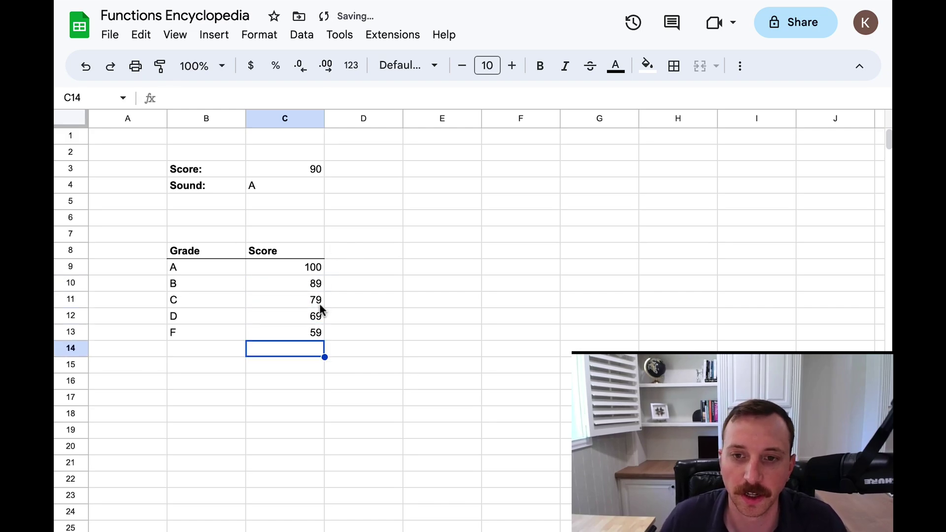
{"action": "left_click", "coordinate": [315, 285]}
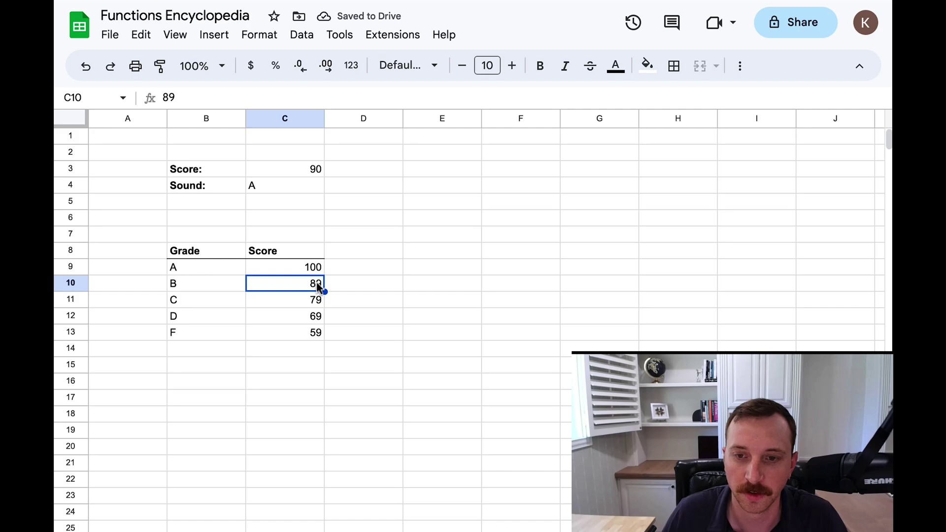
{"action": "left_click", "coordinate": [314, 269]}
Enter 89 as the Score in C3 so Sound returns grade B
{"action": "left_click", "coordinate": [292, 192]}
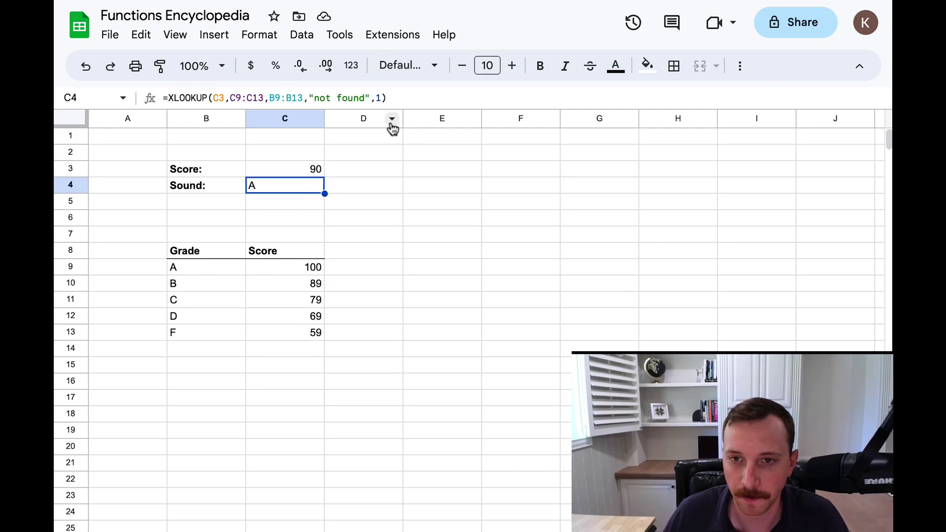
{"action": "left_click", "coordinate": [302, 173]}
{"action": "type", "text": "89"}
{"action": "key", "text": "Return"}
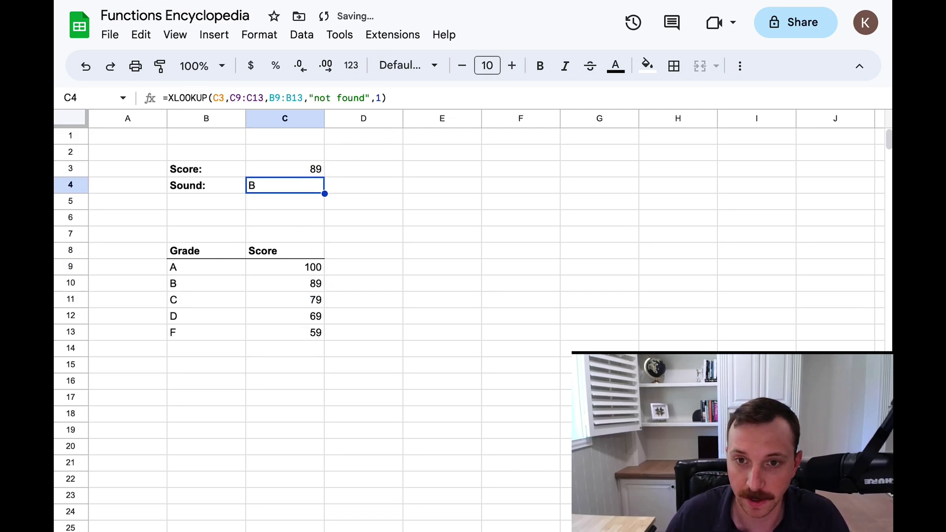
{"action": "key", "text": "Up"}
{"action": "left_click", "coordinate": [255, 192]}
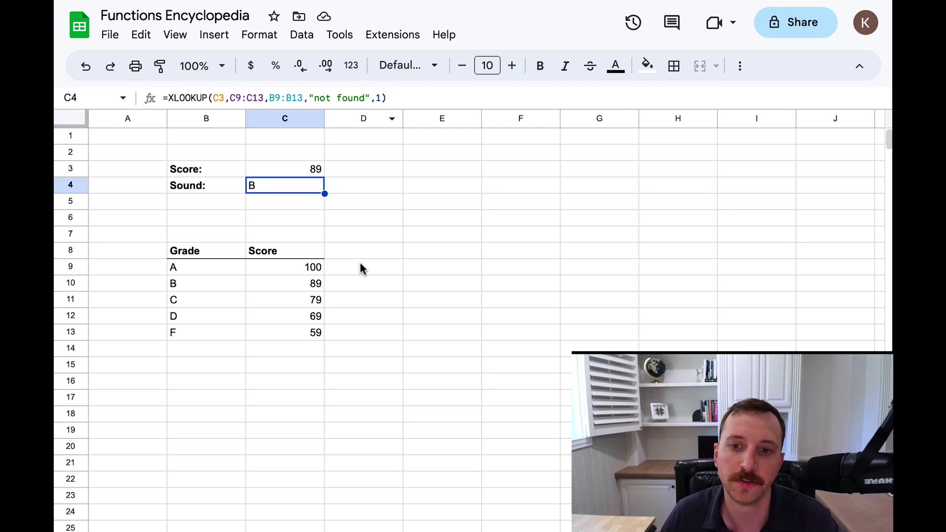
{"action": "left_click", "coordinate": [313, 269]}
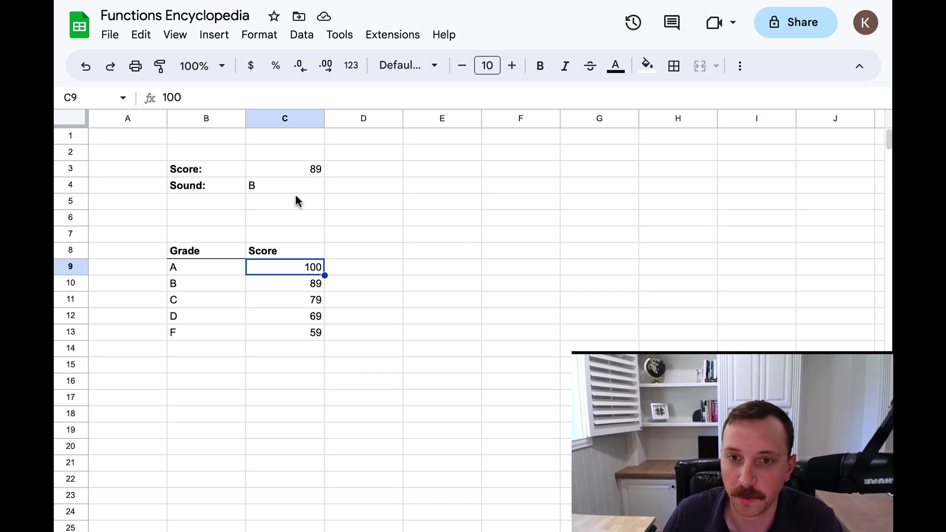
{"action": "left_click", "coordinate": [290, 285]}
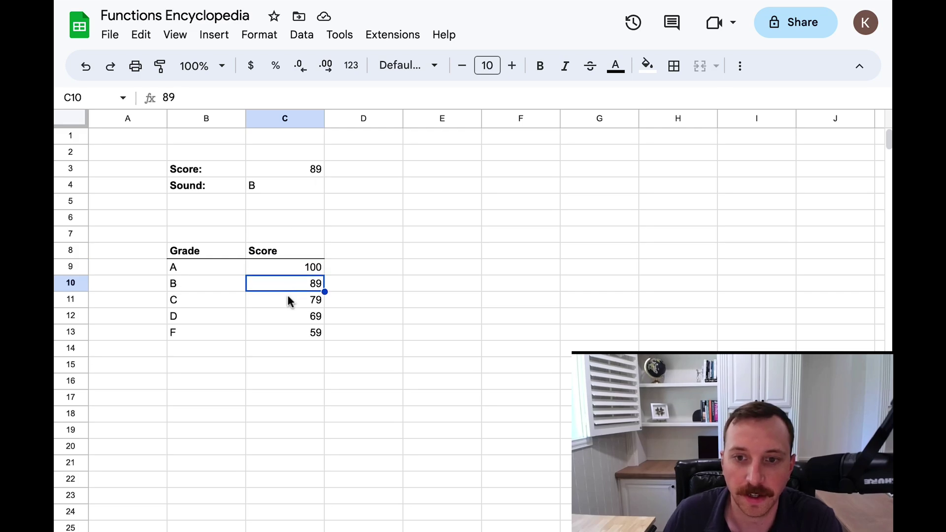
{"action": "left_click", "coordinate": [291, 300]}
{"action": "left_click", "coordinate": [295, 316]}
{"action": "left_click", "coordinate": [297, 333]}
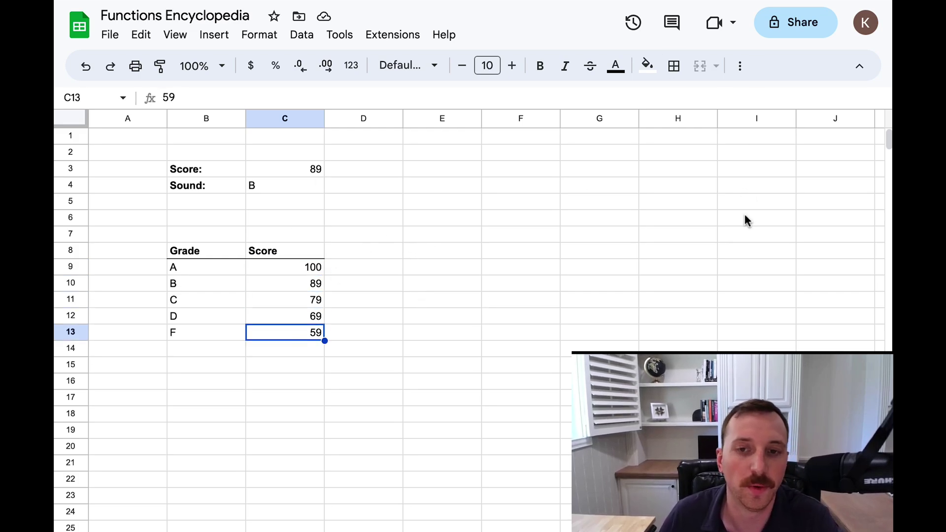
{"action": "left_click", "coordinate": [315, 173]}
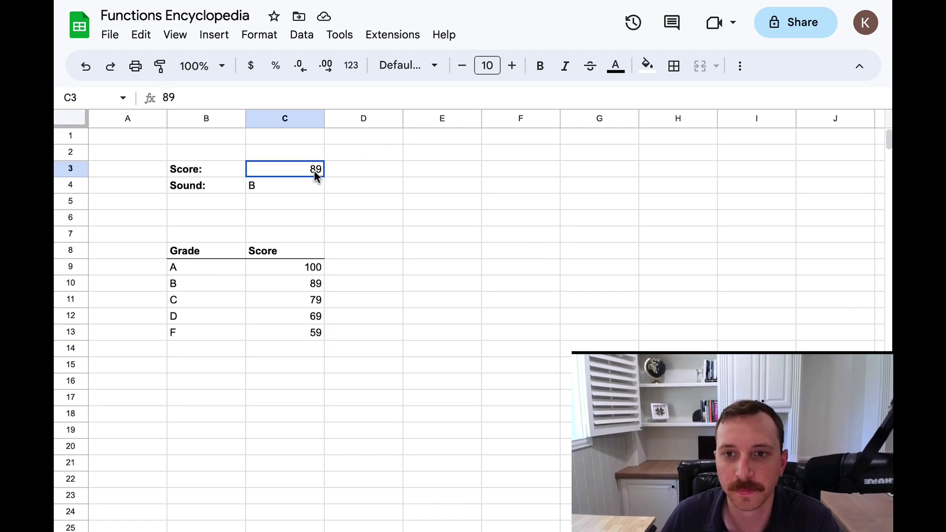
{"action": "left_click", "coordinate": [287, 186]}
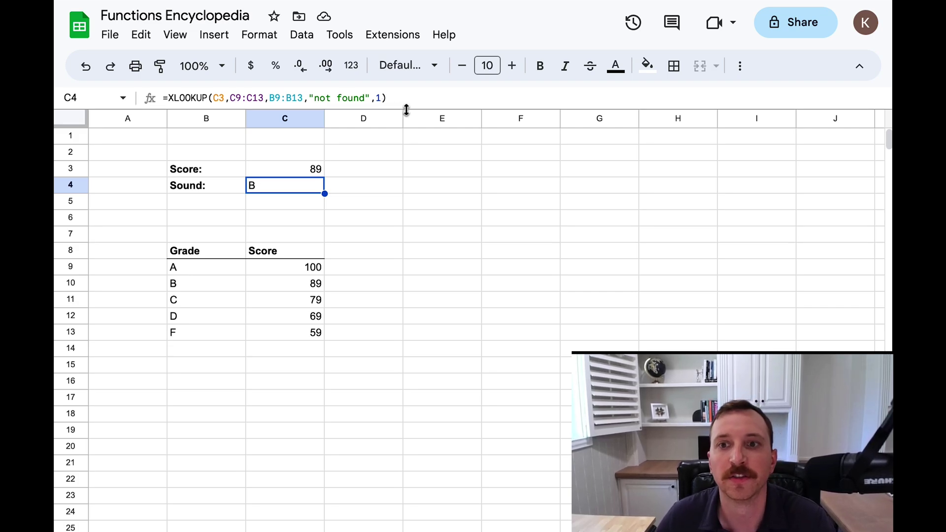
{"action": "left_click", "coordinate": [388, 91]}
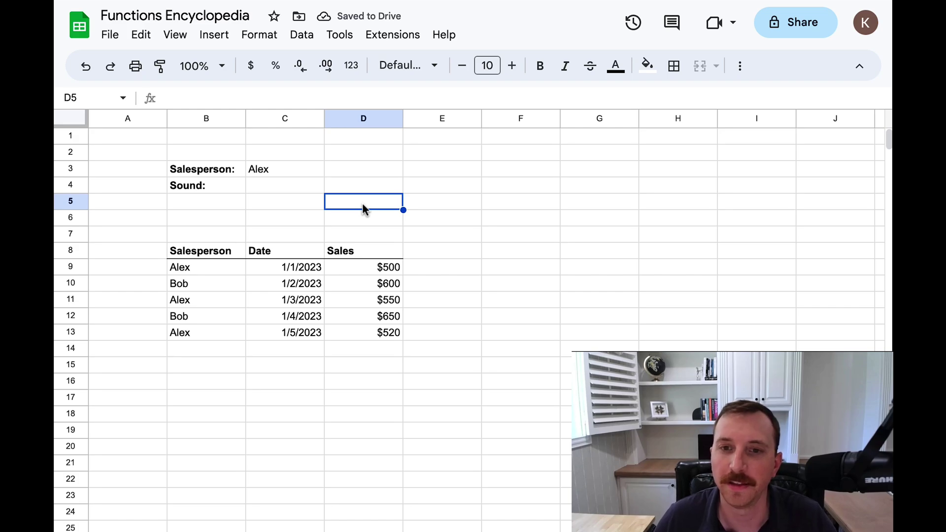
Leave the Sound cell empty and highlight the Salesperson, Date and Sales columns
{"action": "left_click", "coordinate": [301, 190]}
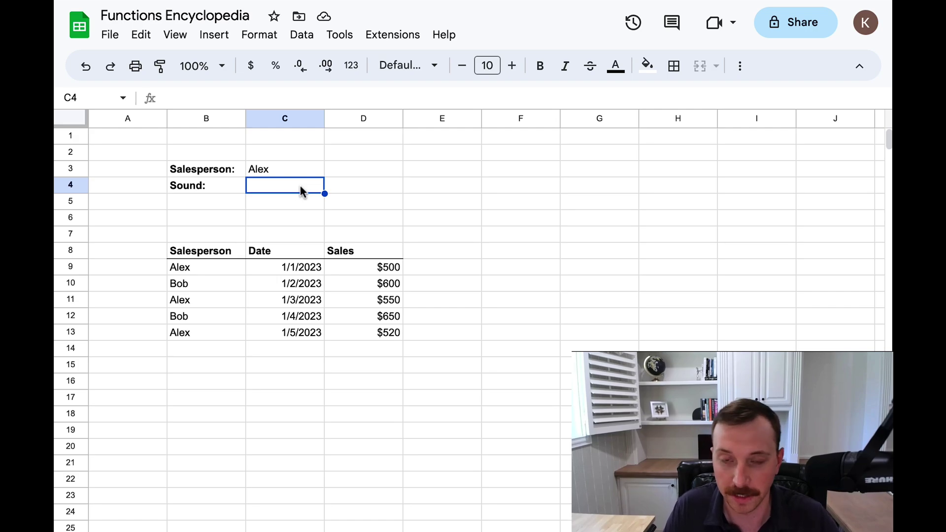
{"action": "type", "text": "="}
{"action": "key", "text": "Escape"}
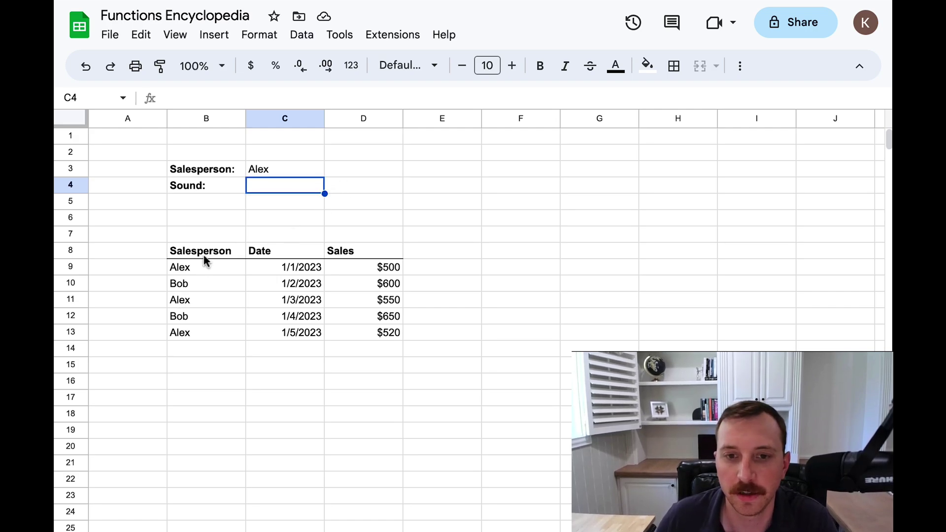
{"action": "left_click_drag", "start_coordinate": [205, 253], "coordinate": [206, 330]}
{"action": "left_click_drag", "start_coordinate": [281, 255], "coordinate": [297, 334]}
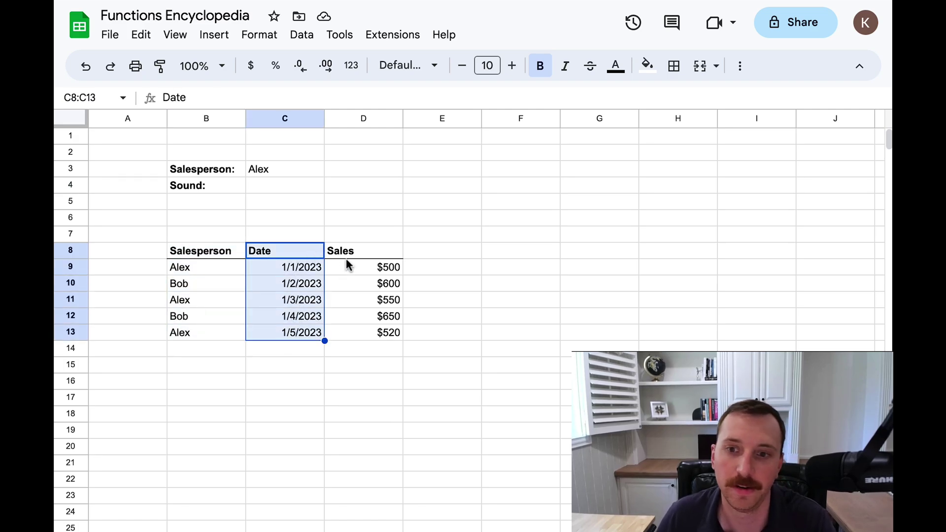
{"action": "left_click_drag", "start_coordinate": [346, 256], "coordinate": [335, 327]}
{"action": "left_click", "coordinate": [306, 331]}
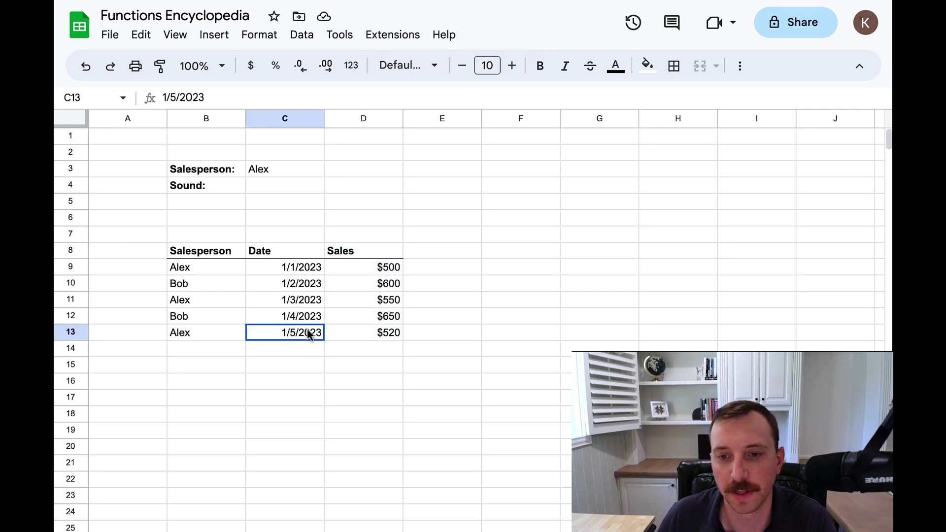
{"action": "left_click", "coordinate": [345, 334]}
{"action": "left_click", "coordinate": [311, 335]}
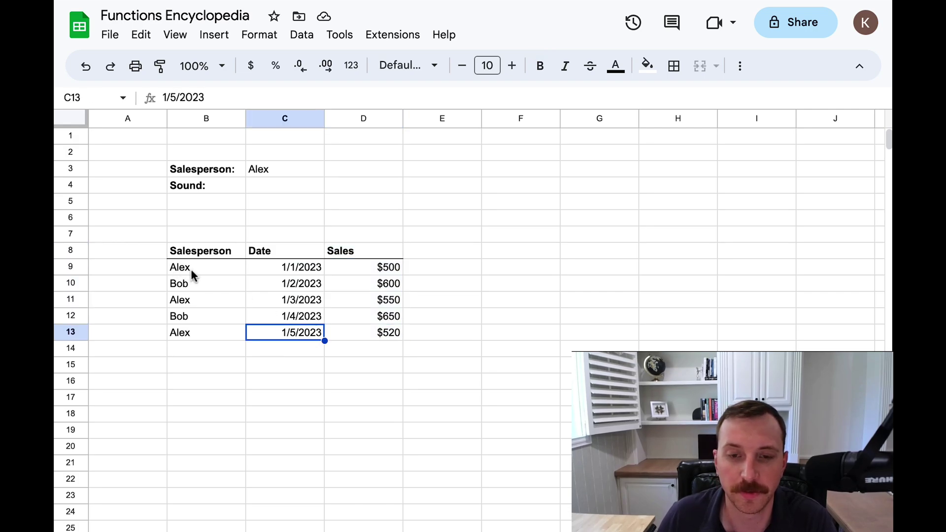
Point out the Alex and Bob rows, the dates 1/1–1/5/2023, and the sales in D9:D13
{"action": "left_click", "coordinate": [192, 282]}
{"action": "left_click", "coordinate": [199, 266]}
{"action": "left_click", "coordinate": [199, 286]}
{"action": "left_click", "coordinate": [283, 267]}
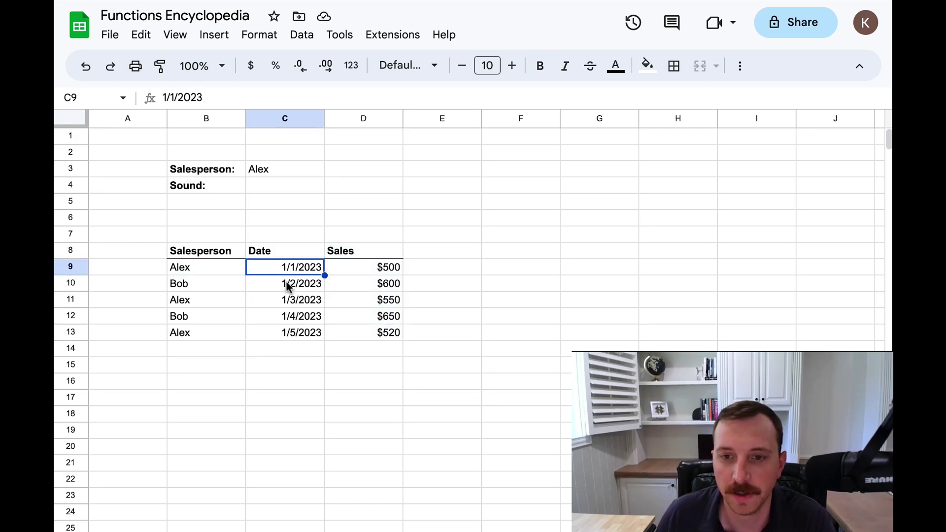
{"action": "left_click", "coordinate": [288, 285]}
{"action": "left_click", "coordinate": [294, 300]}
{"action": "left_click", "coordinate": [297, 316]}
{"action": "left_click", "coordinate": [302, 333]}
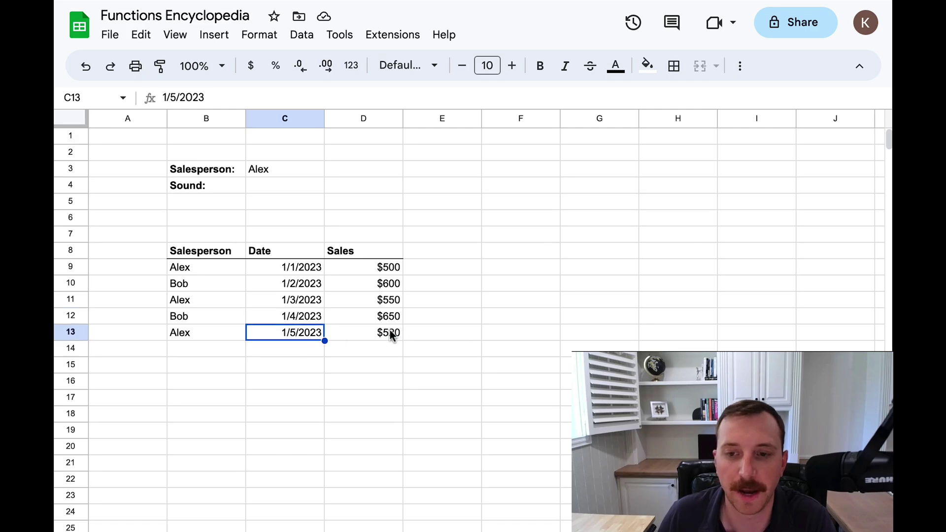
{"action": "left_click_drag", "start_coordinate": [391, 268], "coordinate": [389, 333]}
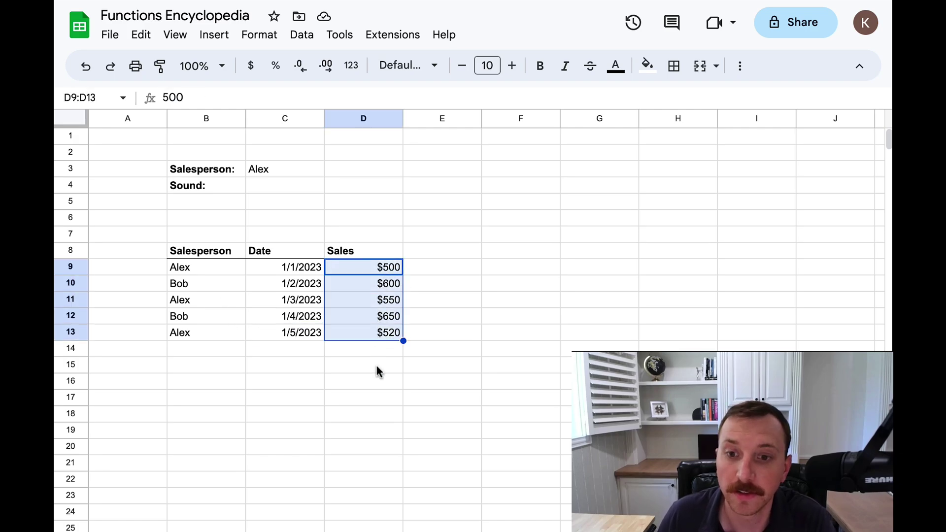
{"action": "left_click", "coordinate": [375, 365]}
Point out the empty Sound cell, the first entries for Alex and Bob, and the sales amounts
{"action": "left_click", "coordinate": [269, 182]}
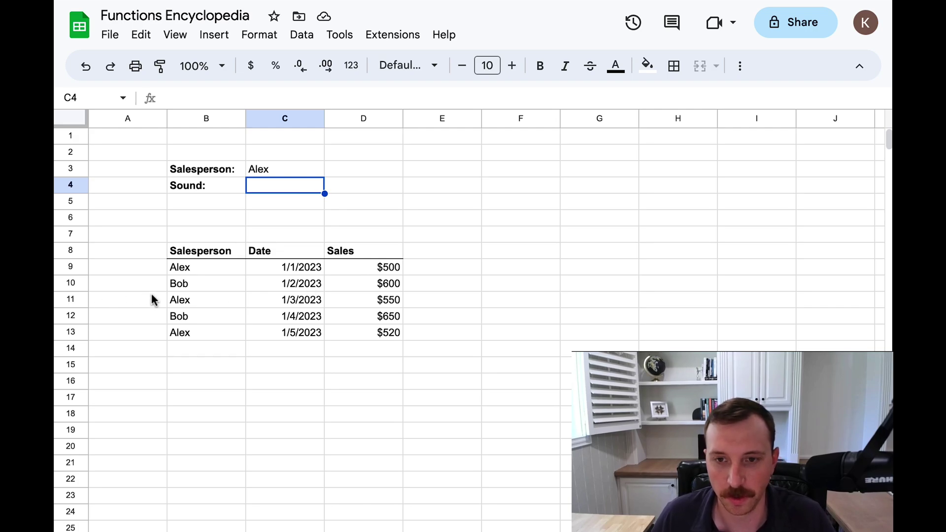
{"action": "left_click", "coordinate": [264, 267]}
{"action": "left_click", "coordinate": [206, 270]}
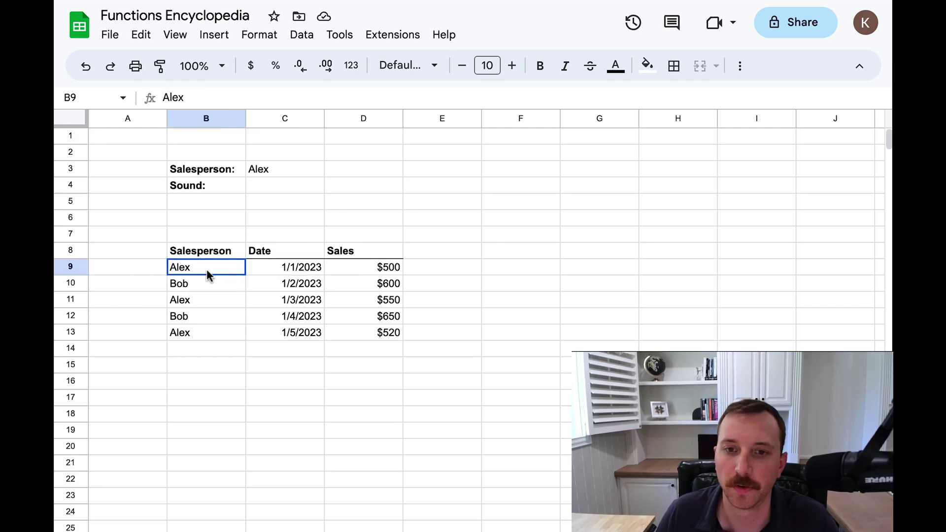
{"action": "left_click", "coordinate": [222, 284]}
{"action": "left_click", "coordinate": [259, 288]}
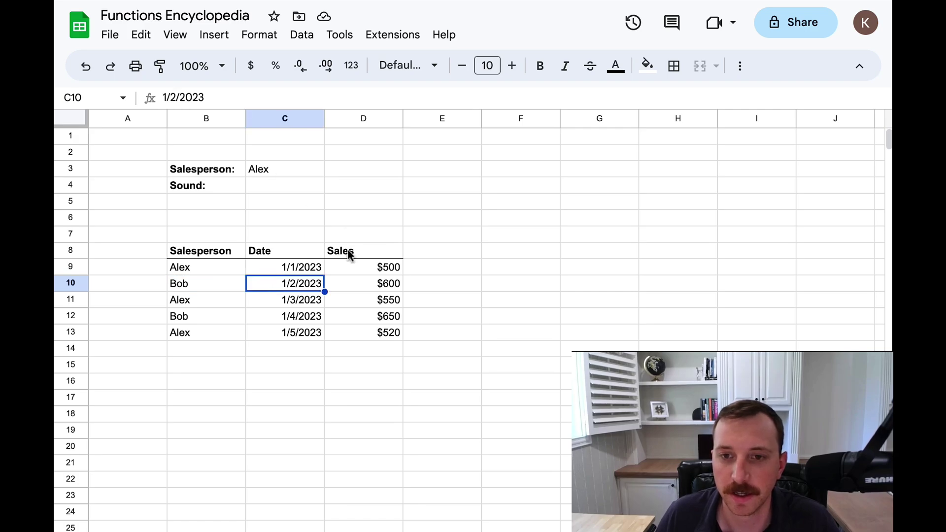
{"action": "left_click", "coordinate": [350, 268]}
{"action": "left_click_drag", "start_coordinate": [350, 289], "coordinate": [308, 344]}
{"action": "left_click", "coordinate": [294, 336]}
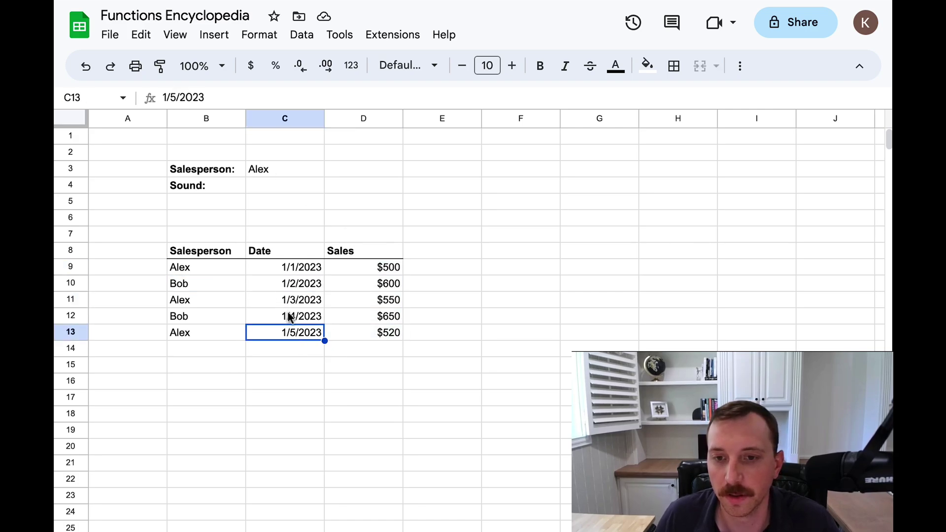
Show Alex in C3 as the lookup salesperson and his sales of $500, $550 and $520
{"action": "left_click", "coordinate": [266, 187]}
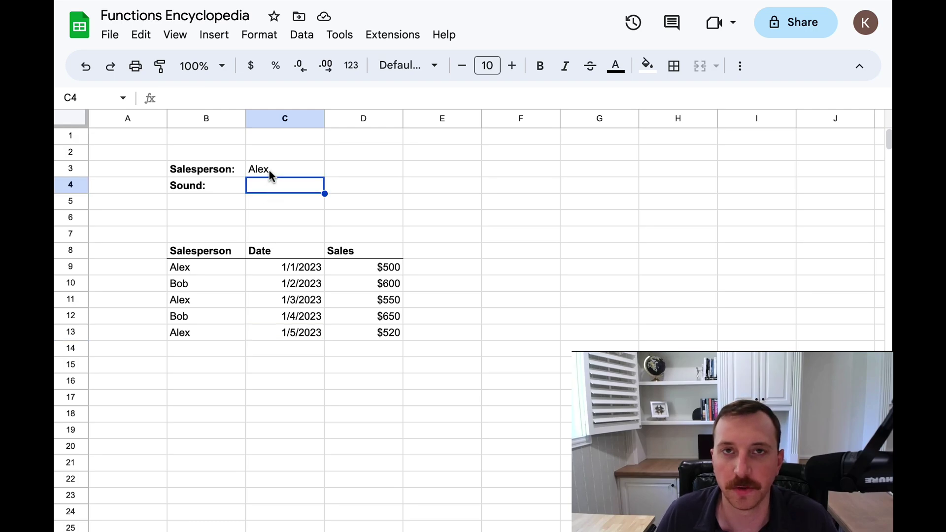
{"action": "left_click", "coordinate": [290, 170]}
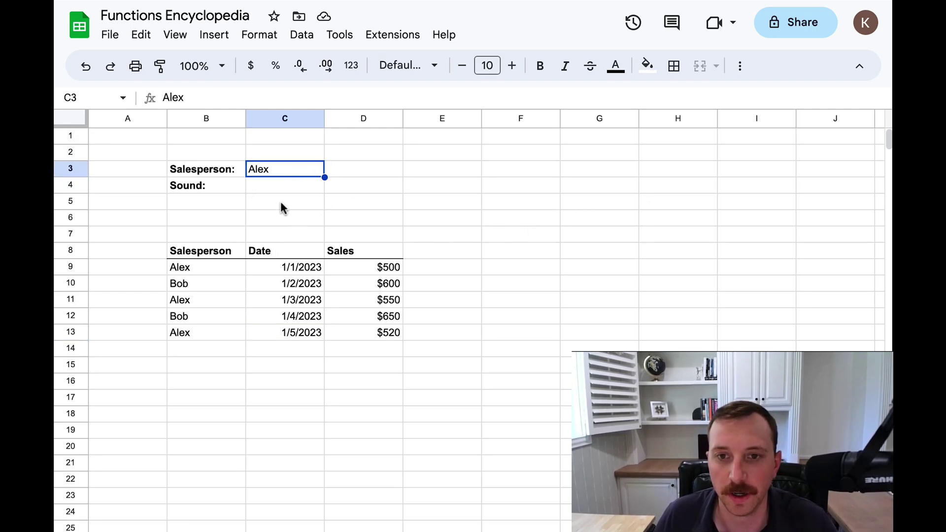
{"action": "left_click_drag", "start_coordinate": [224, 269], "coordinate": [221, 327]}
{"action": "left_click", "coordinate": [227, 268]}
{"action": "left_click", "coordinate": [338, 272]}
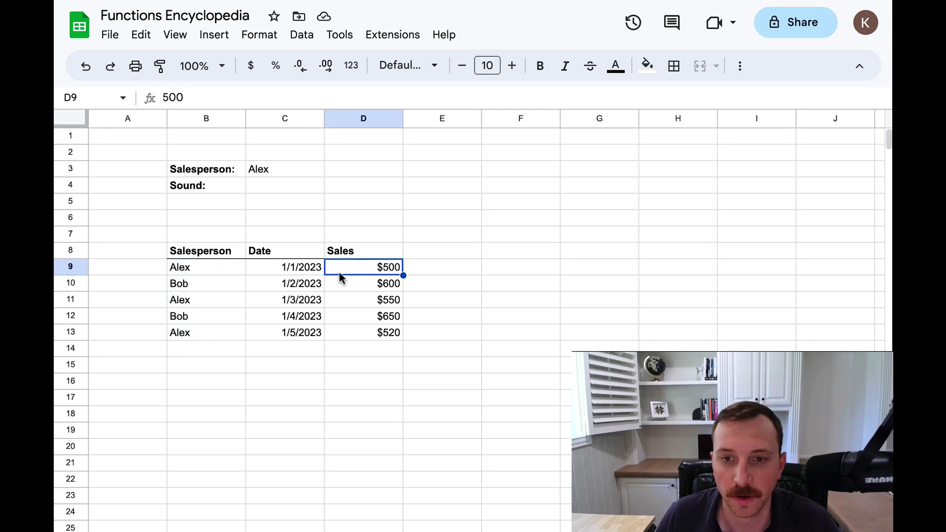
{"action": "left_click", "coordinate": [207, 302]}
{"action": "left_click", "coordinate": [360, 303]}
{"action": "left_click", "coordinate": [228, 333]}
{"action": "left_click", "coordinate": [348, 336]}
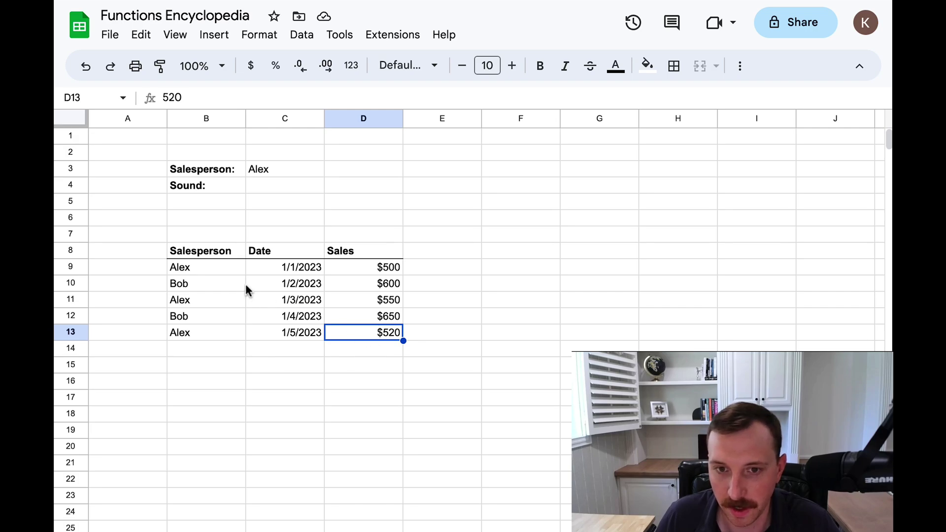
{"action": "left_click", "coordinate": [351, 270]}
{"action": "left_click", "coordinate": [205, 296]}
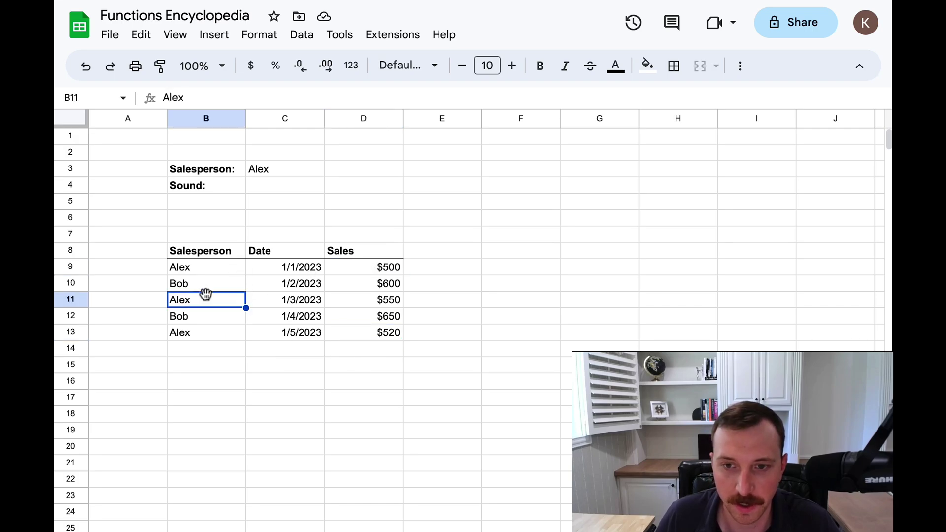
{"action": "left_click", "coordinate": [351, 286]}
{"action": "left_click", "coordinate": [236, 284]}
{"action": "left_click", "coordinate": [273, 190]}
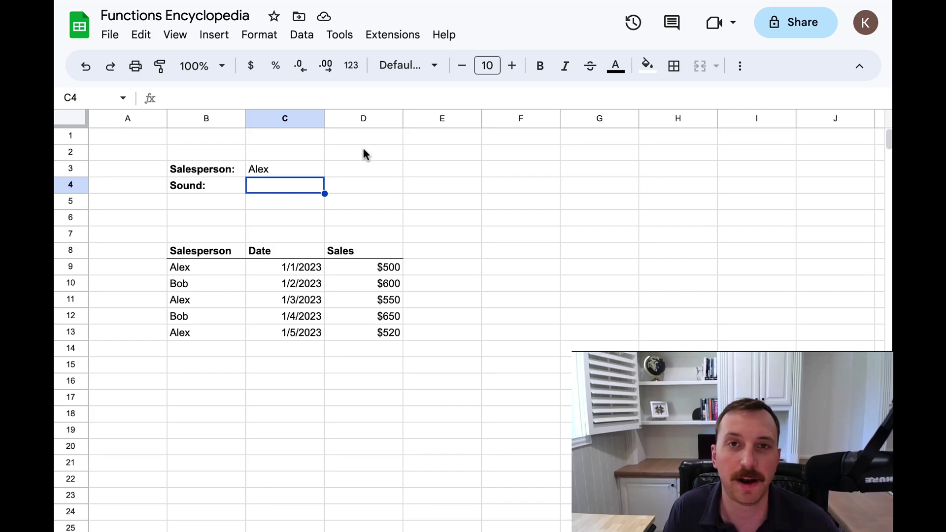
Start an XLOOKUP in C4 with search key C3, lookup range B9:B13 and results D9:D13
{"action": "type", "text": "=xlo"}
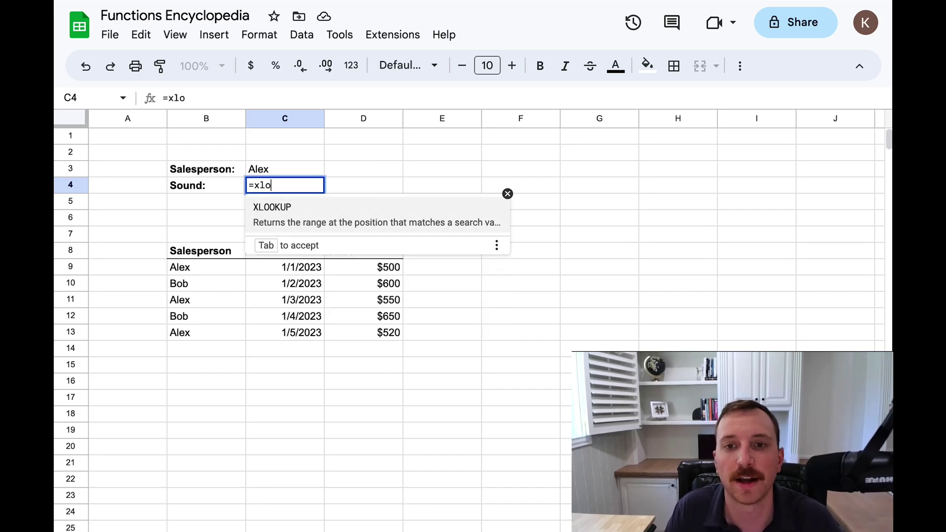
{"action": "key", "text": "Tab"}
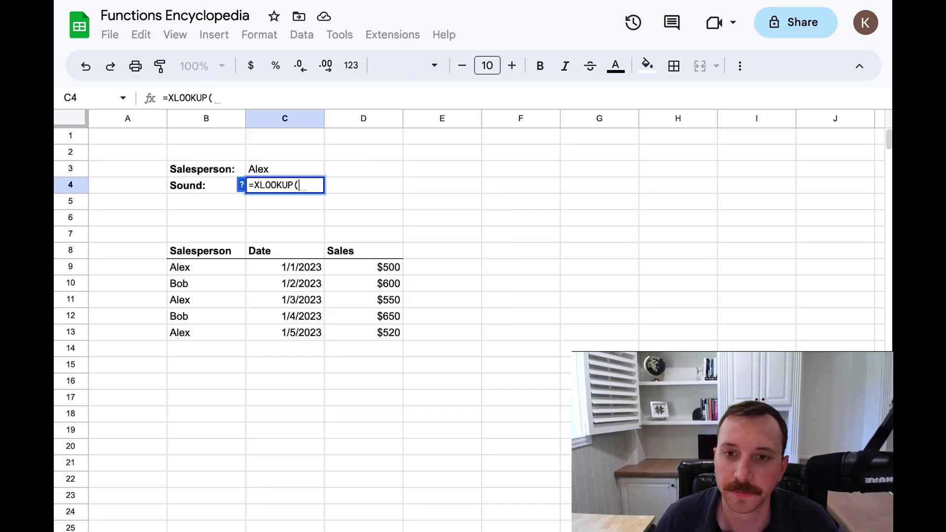
{"action": "left_click", "coordinate": [240, 185]}
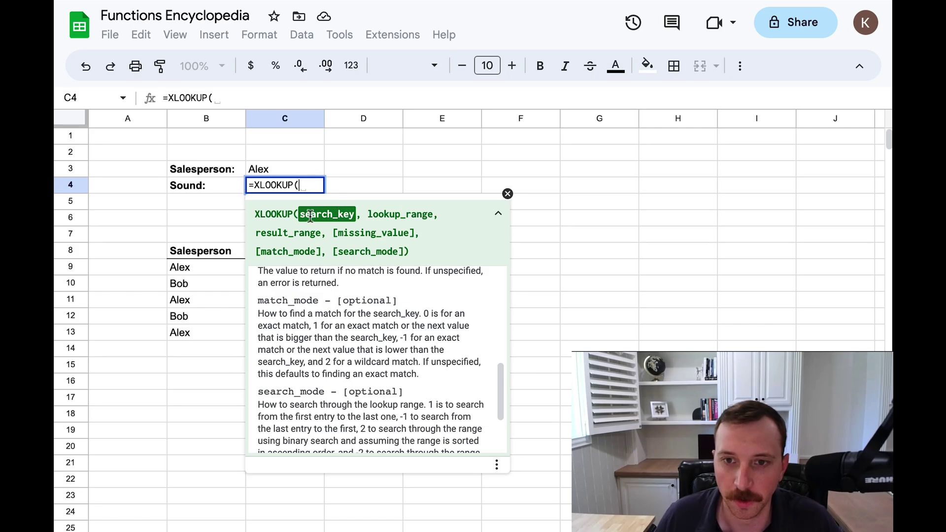
{"action": "left_click", "coordinate": [289, 173]}
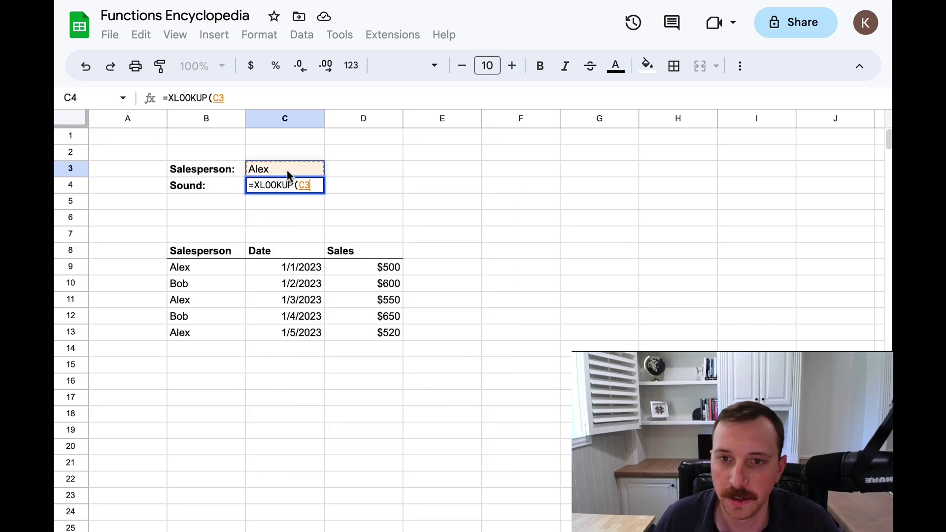
{"action": "type", "text": ","}
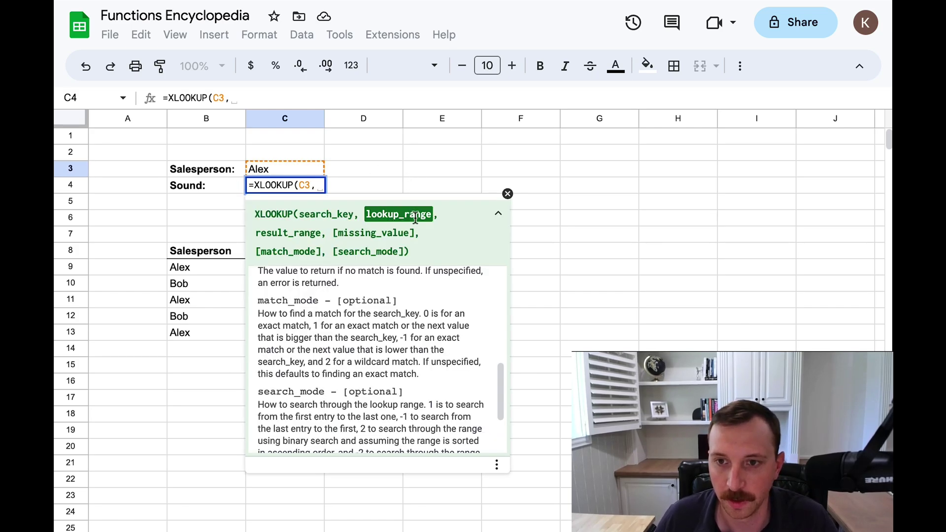
{"action": "left_click_drag", "start_coordinate": [224, 265], "coordinate": [214, 336]}
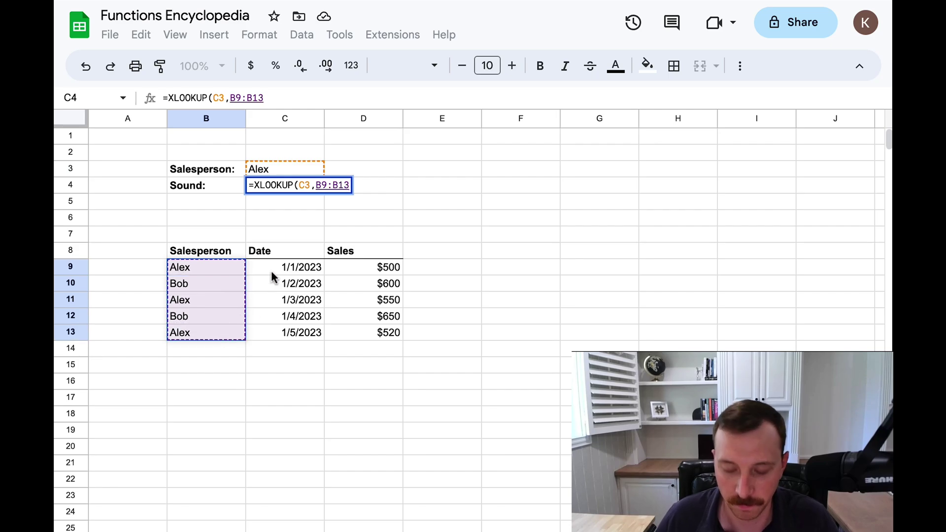
{"action": "type", "text": ","}
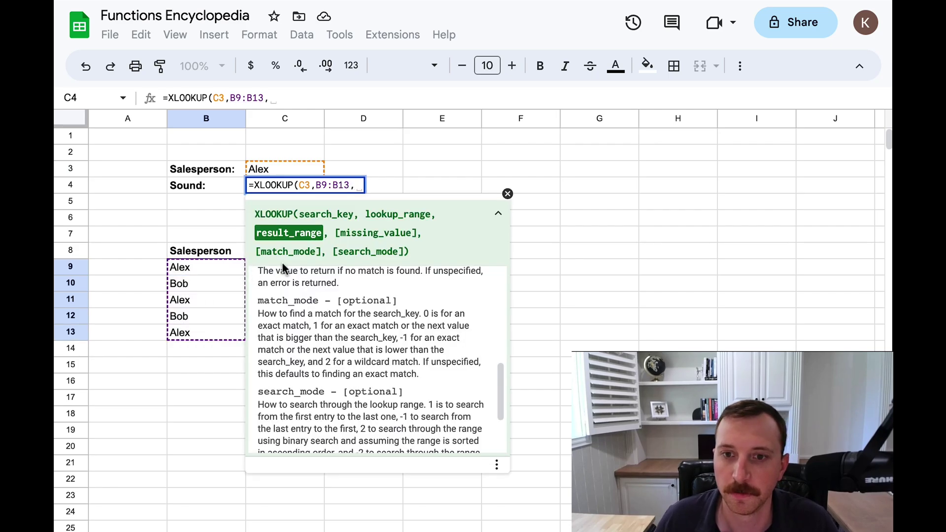
{"action": "left_click", "coordinate": [506, 194]}
{"action": "left_click_drag", "start_coordinate": [374, 267], "coordinate": [367, 331]}
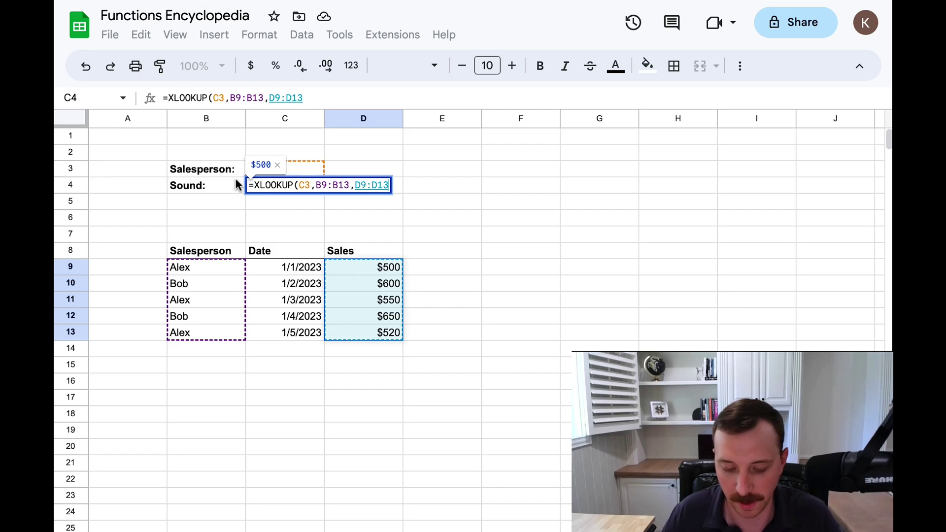
Add "not found", match mode 0 and search mode 1 to finish the formula, returning $500
{"action": "type", "text": ","}
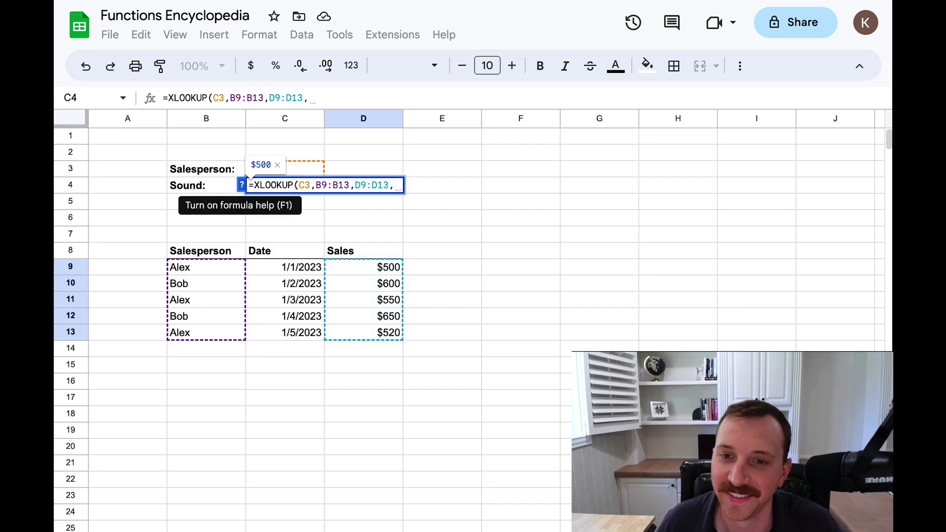
{"action": "left_click", "coordinate": [241, 185]}
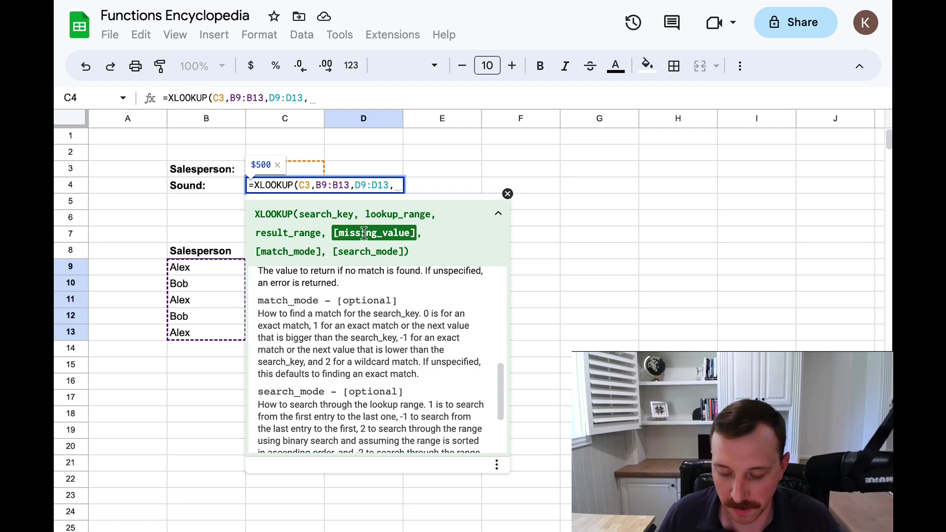
{"action": "type", "text": "\"not found\","}
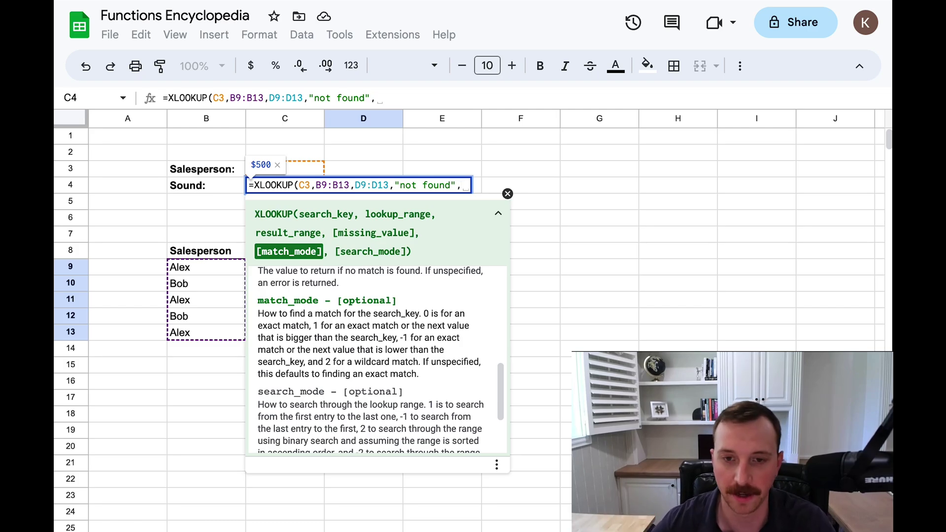
{"action": "type", "text": "0"}
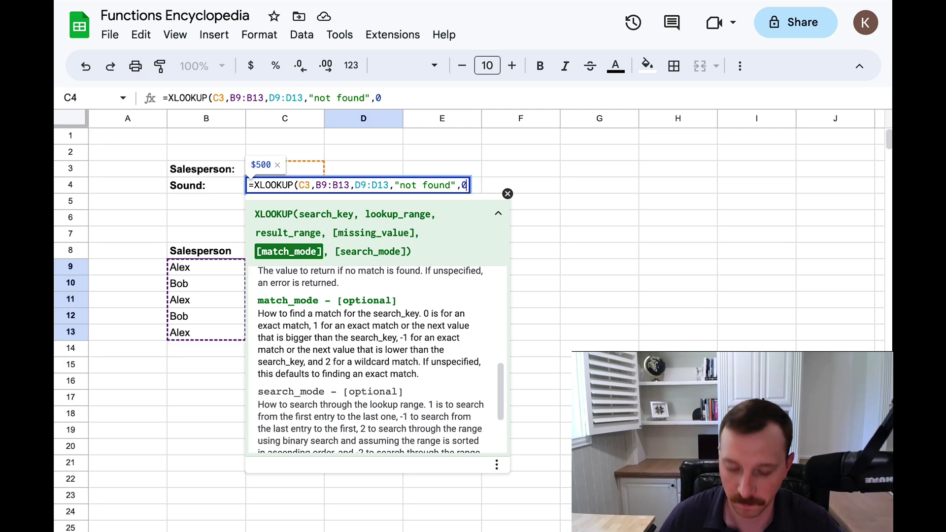
{"action": "type", "text": ","}
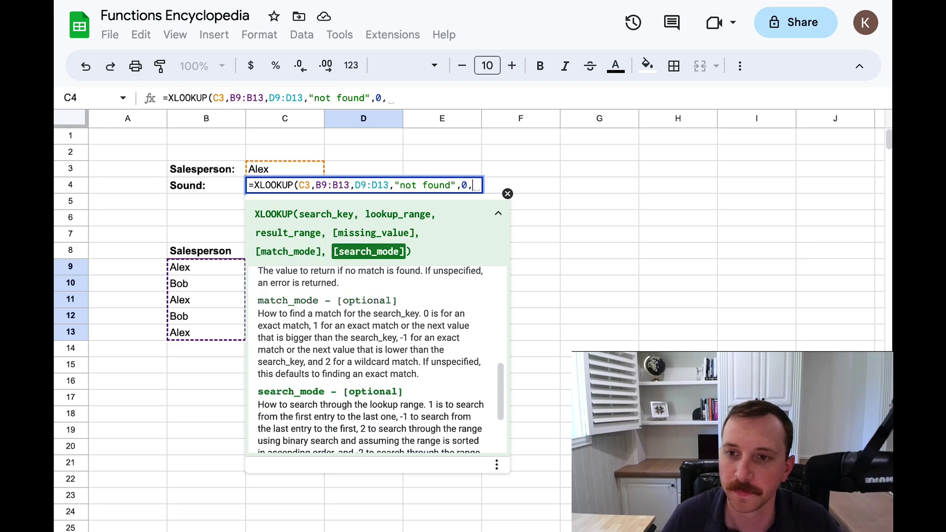
{"action": "scroll", "coordinate": [389, 327], "scroll_direction": "down", "scroll_amount": 3}
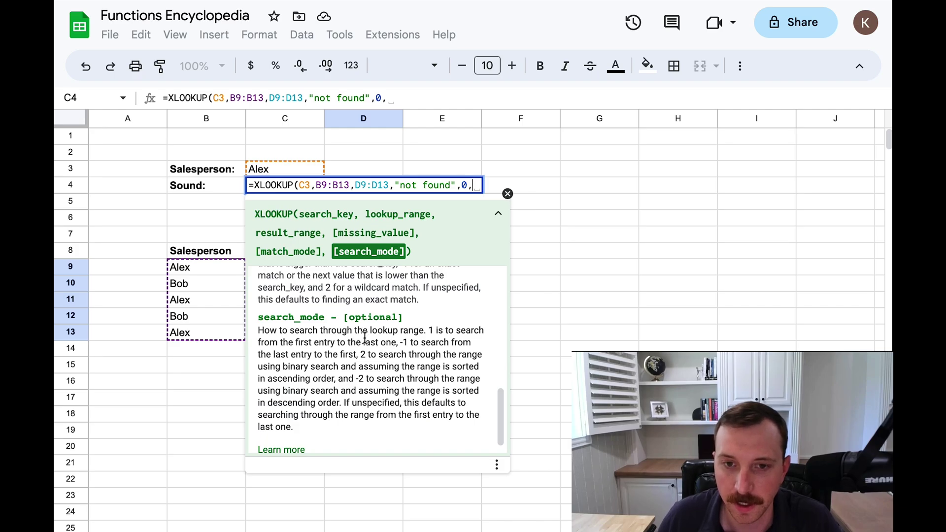
{"action": "type", "text": "1)"}
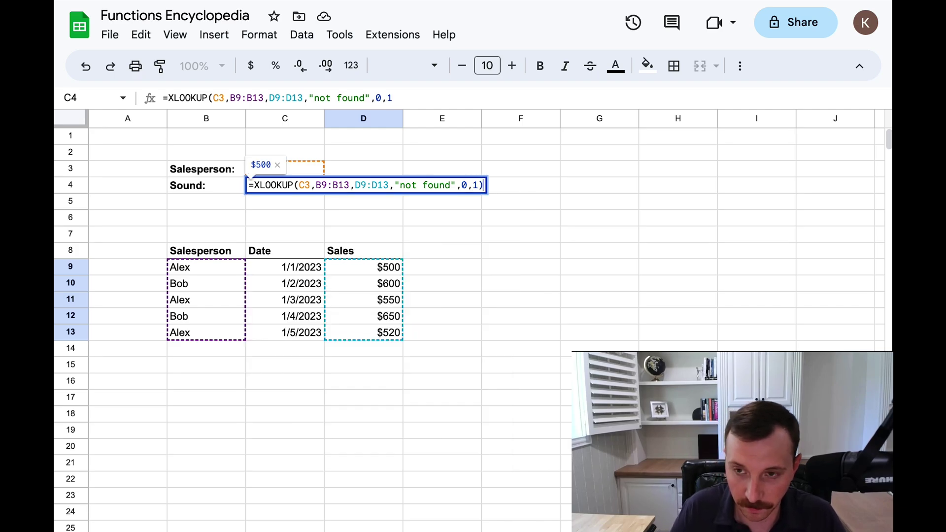
{"action": "key", "text": "Return"}
{"action": "key", "text": "Up"}
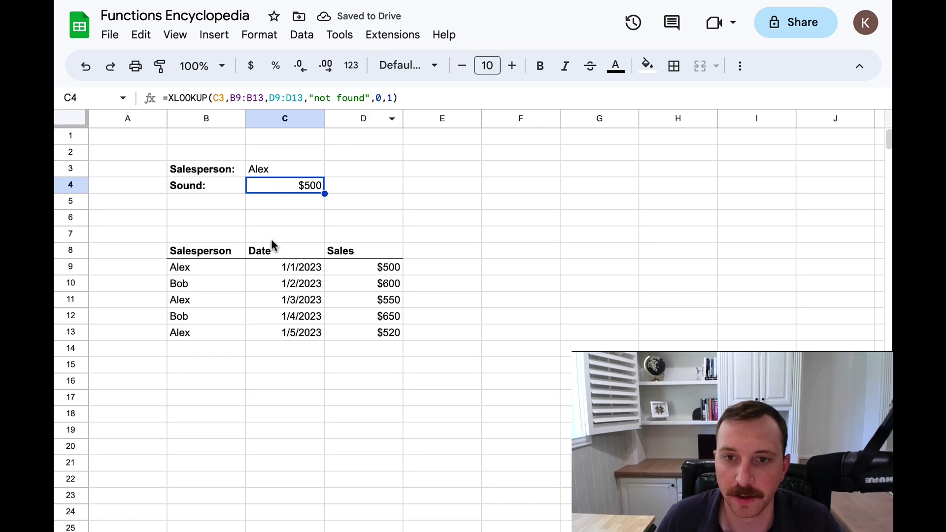
Review the salesperson names, the first Alex entry and C4's XLOOKUP result
{"action": "left_click_drag", "start_coordinate": [223, 266], "coordinate": [216, 318]}
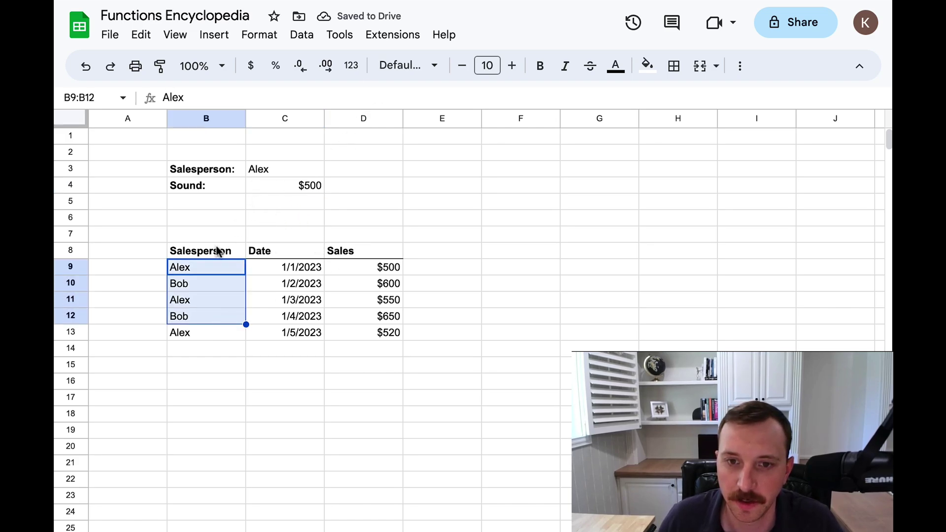
{"action": "left_click_drag", "start_coordinate": [196, 268], "coordinate": [397, 273]}
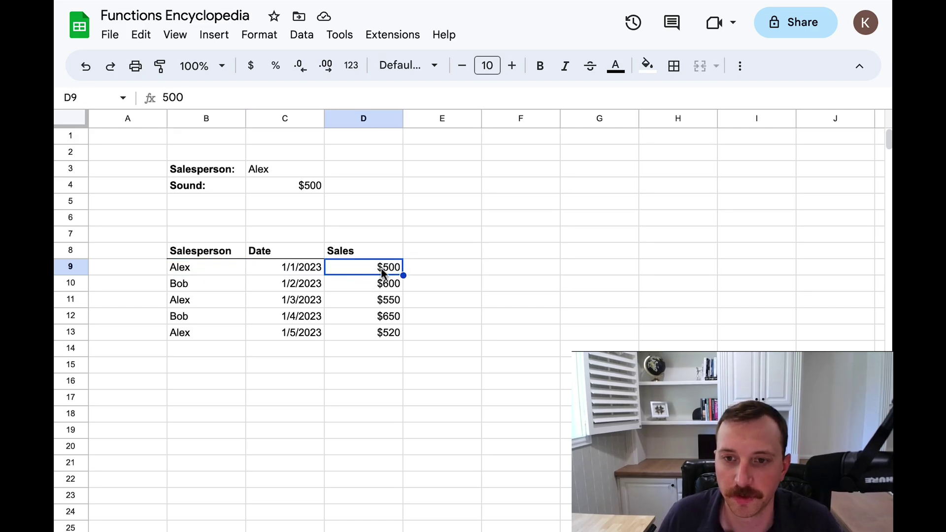
{"action": "left_click", "coordinate": [288, 170]}
{"action": "left_click", "coordinate": [287, 185]}
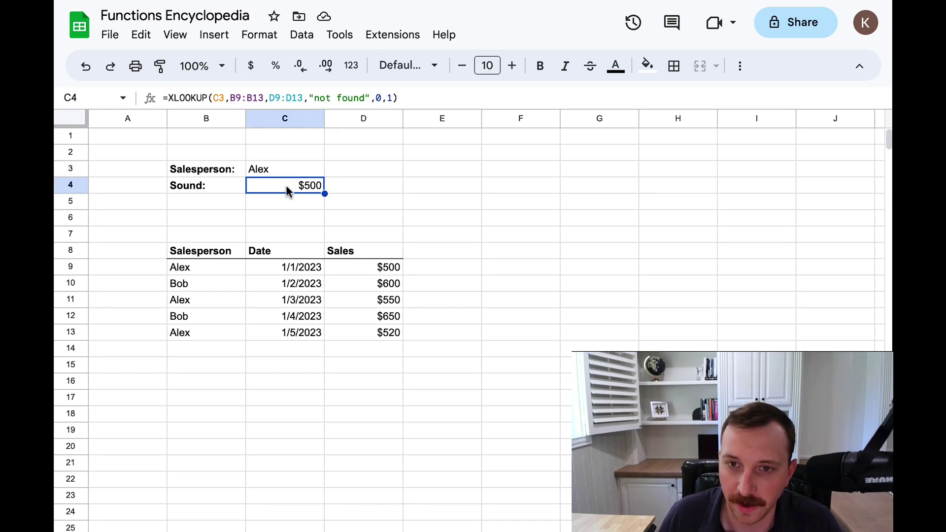
Change the salesperson in C3 to Bob and check the sale C4 now returns
{"action": "left_click", "coordinate": [331, 264]}
{"action": "left_click", "coordinate": [275, 169]}
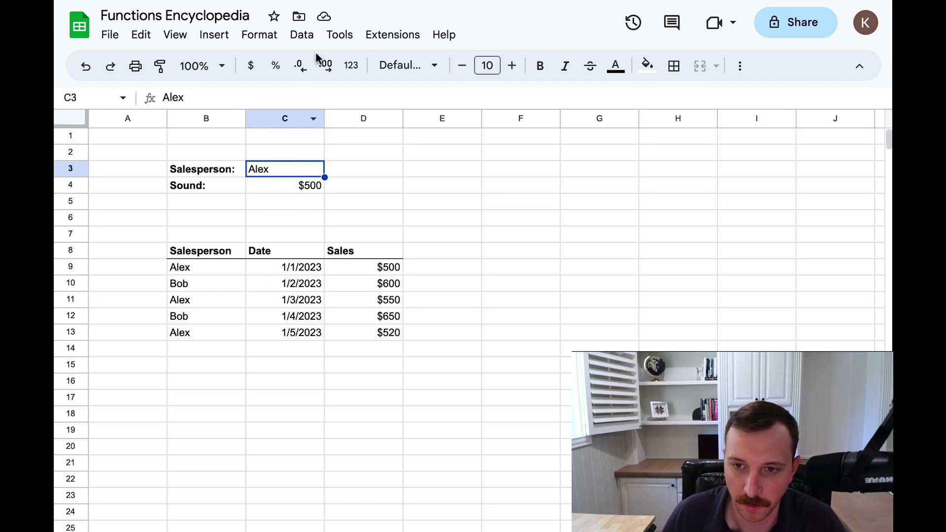
{"action": "type", "text": "Bob"}
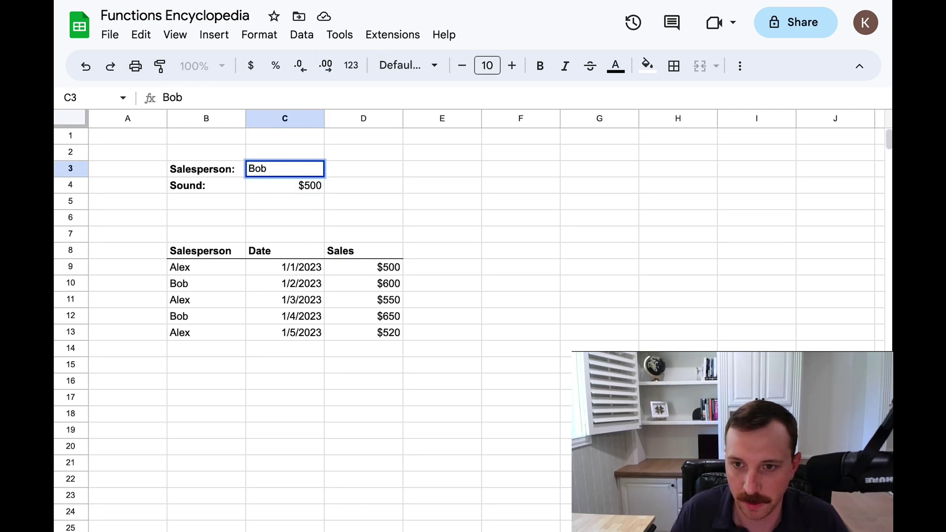
{"action": "key", "text": "Return"}
{"action": "left_click", "coordinate": [284, 168]}
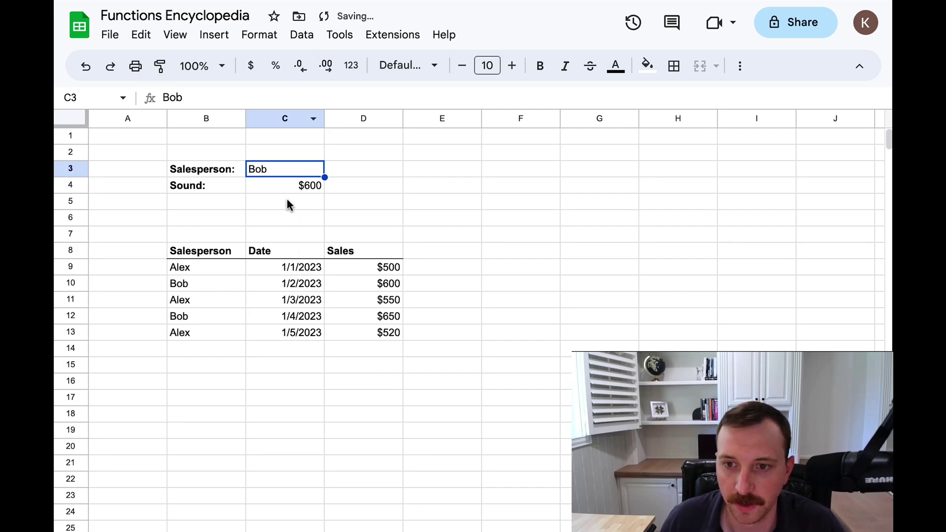
{"action": "left_click_drag", "start_coordinate": [225, 273], "coordinate": [220, 282]}
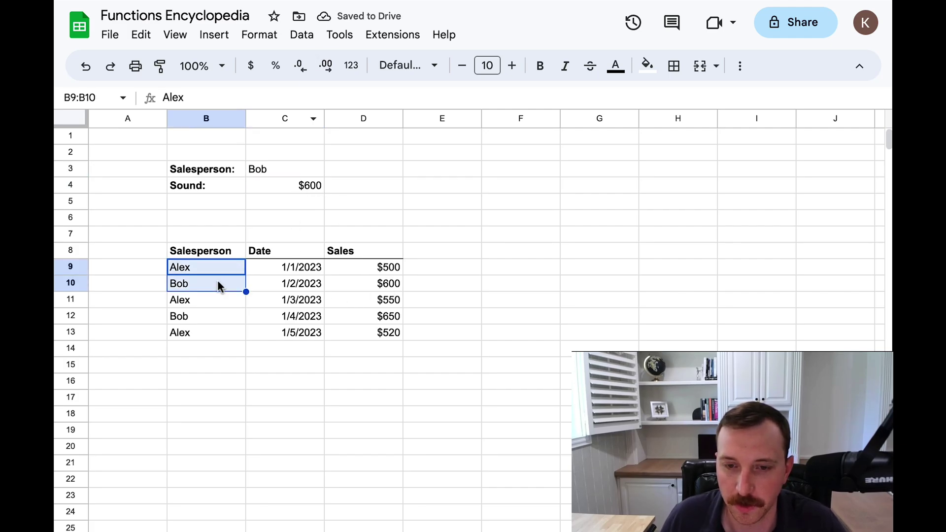
{"action": "left_click", "coordinate": [342, 286]}
{"action": "left_click", "coordinate": [276, 185]}
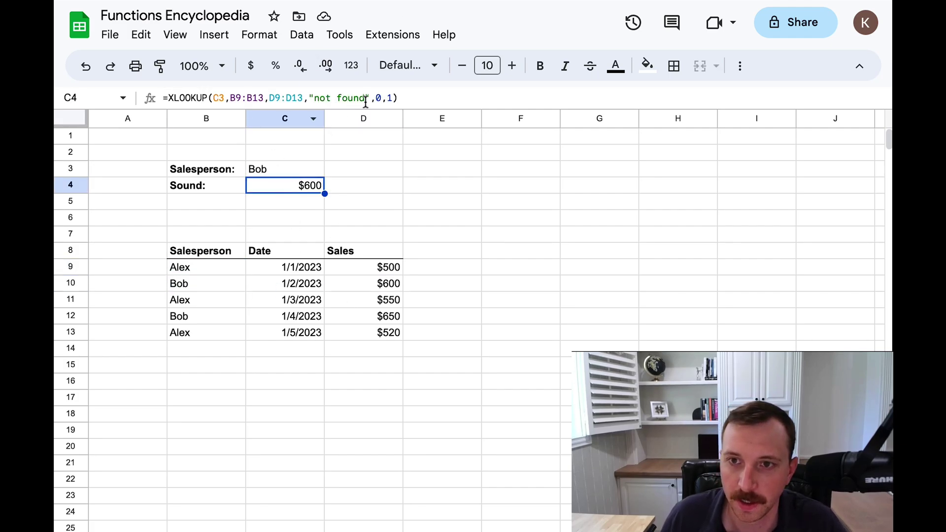
{"action": "left_click", "coordinate": [389, 97]}
{"action": "type", "text": "-"}
{"action": "key", "text": "Return"}
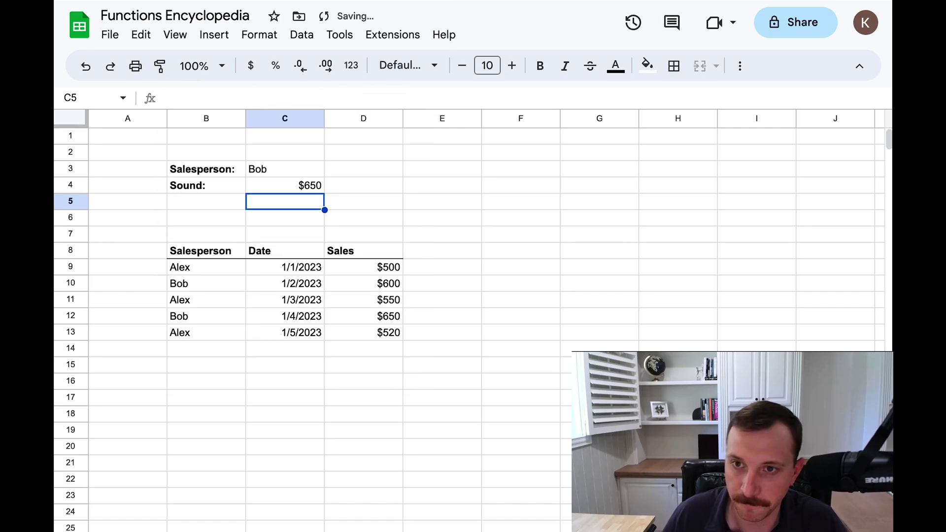
{"action": "key", "text": "Up"}
{"action": "key", "text": "Up"}
{"action": "left_click", "coordinate": [296, 186]}
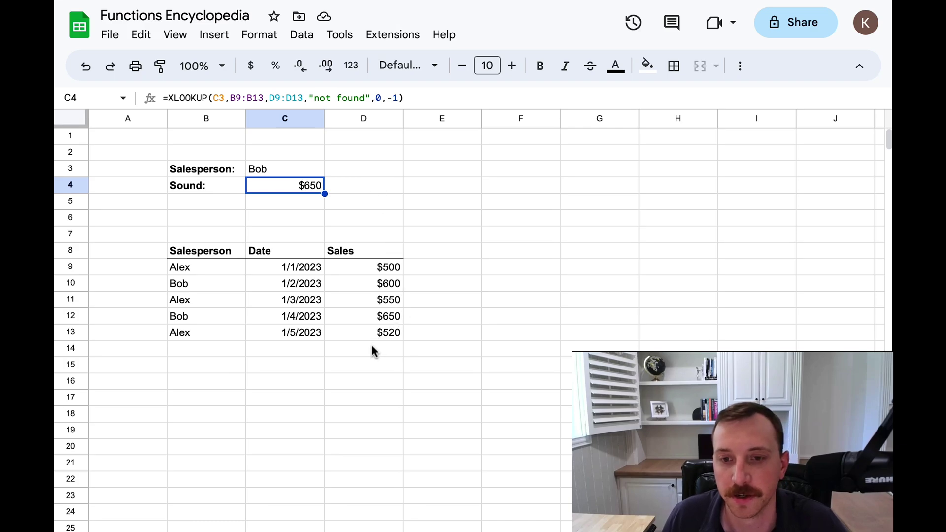
{"action": "left_click_drag", "start_coordinate": [376, 368], "coordinate": [363, 305]}
{"action": "left_click", "coordinate": [233, 331]}
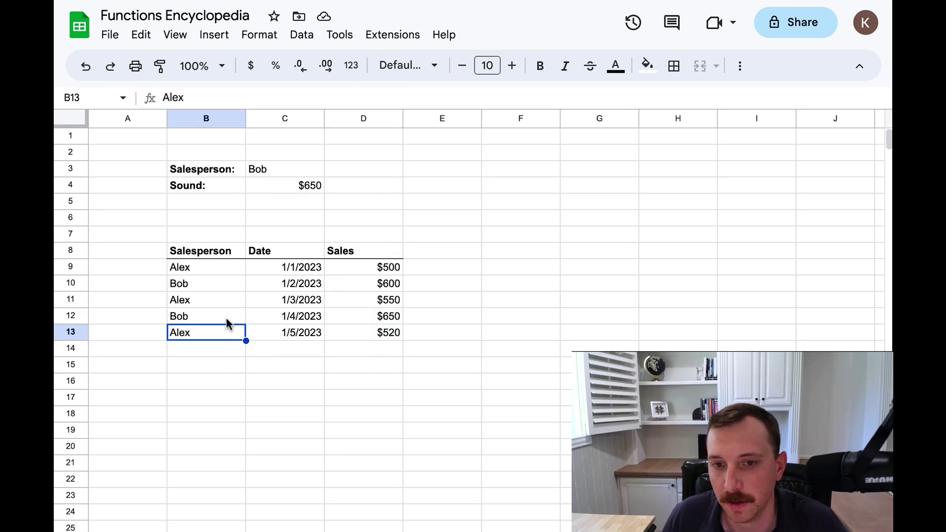
{"action": "left_click", "coordinate": [226, 319]}
{"action": "left_click", "coordinate": [350, 317]}
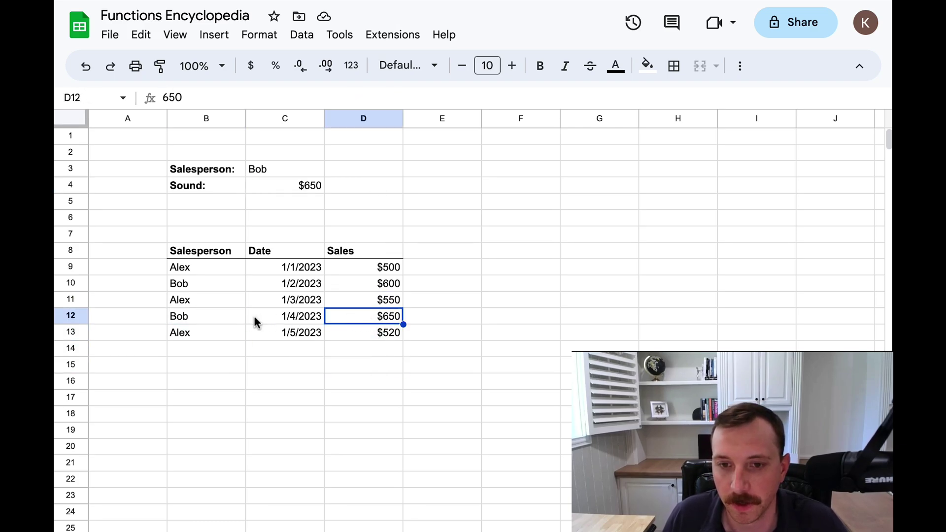
{"action": "left_click", "coordinate": [234, 322]}
{"action": "left_click", "coordinate": [367, 317]}
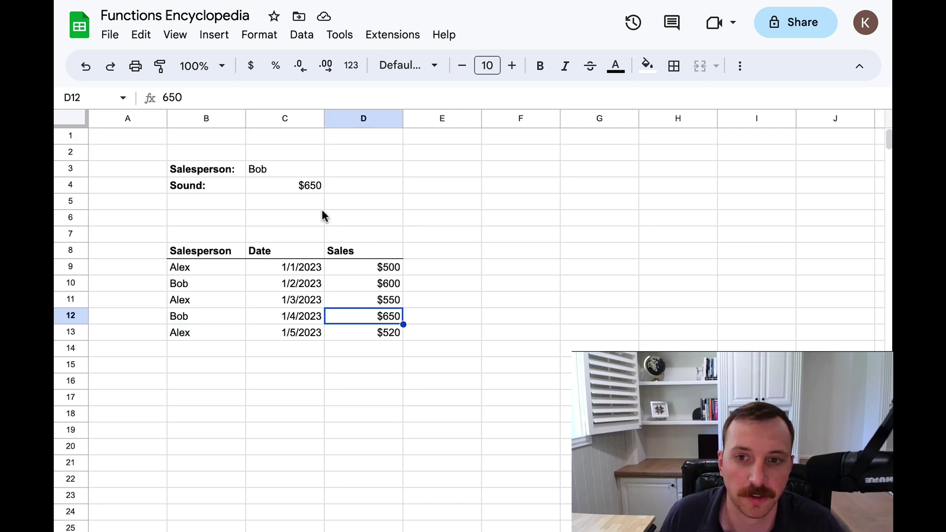
{"action": "left_click", "coordinate": [280, 168]}
{"action": "type", "text": "Alex"}
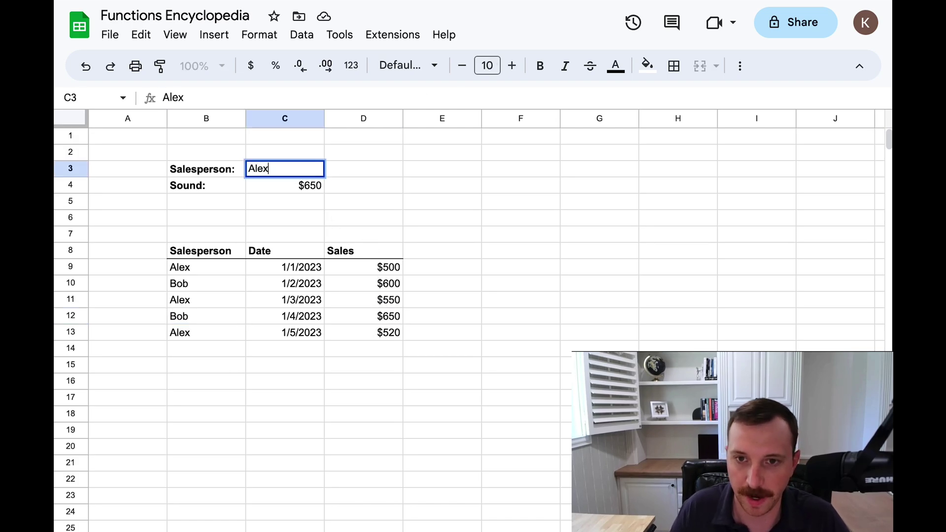
{"action": "key", "text": "Return"}
{"action": "left_click", "coordinate": [228, 333]}
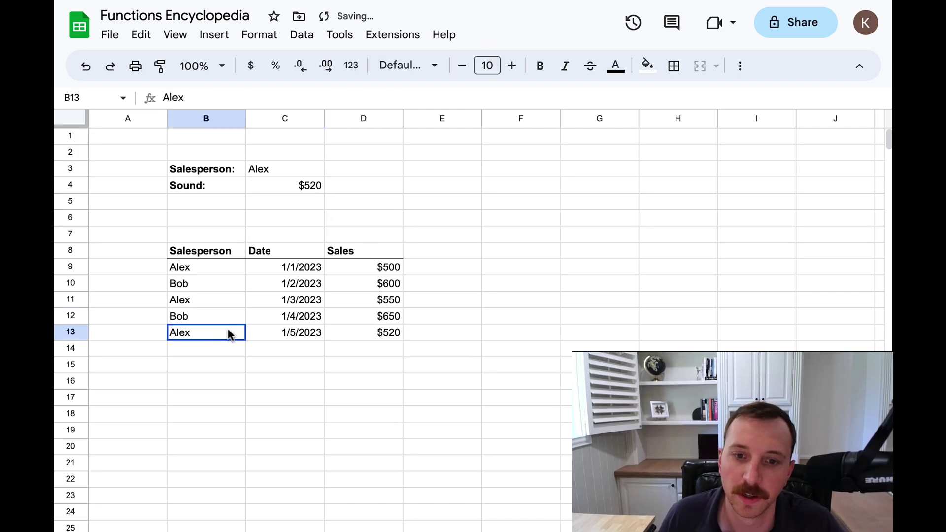
{"action": "left_click_drag", "start_coordinate": [228, 333], "coordinate": [358, 332]}
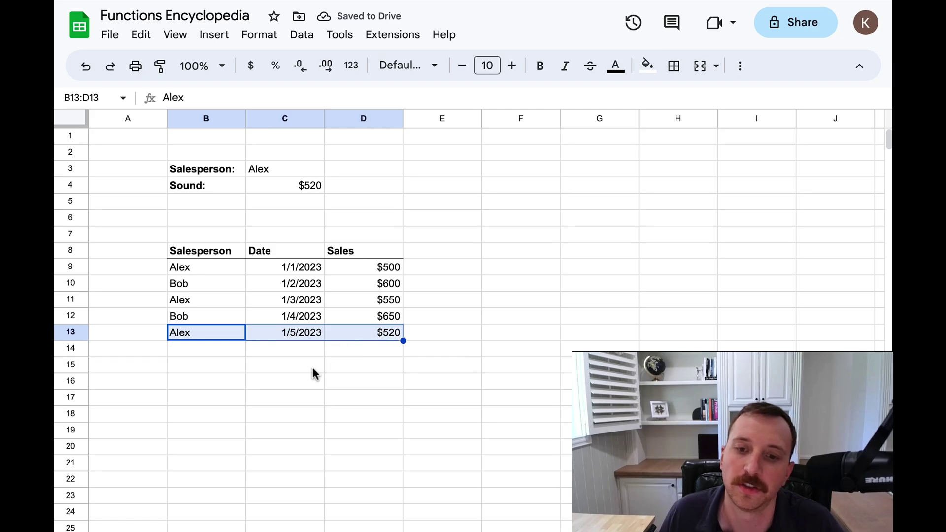
{"action": "left_click", "coordinate": [305, 379]}
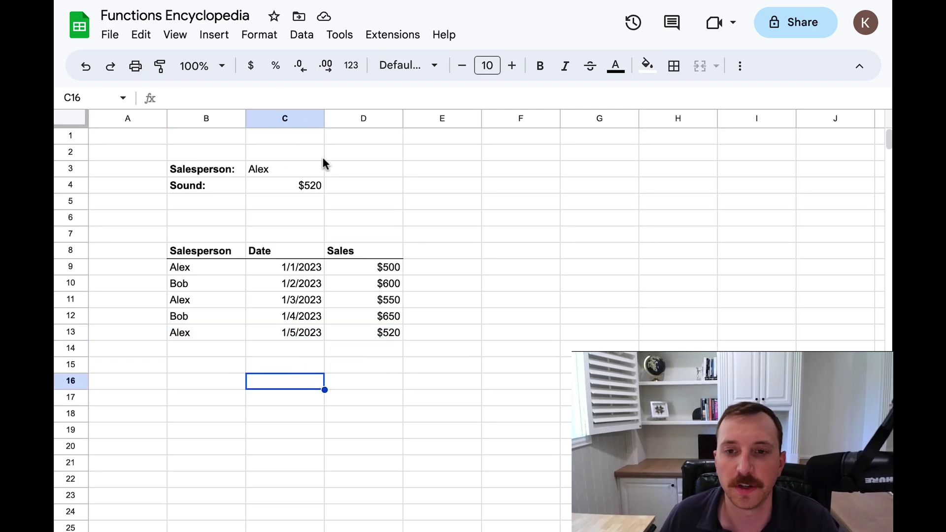
{"action": "left_click", "coordinate": [302, 218]}
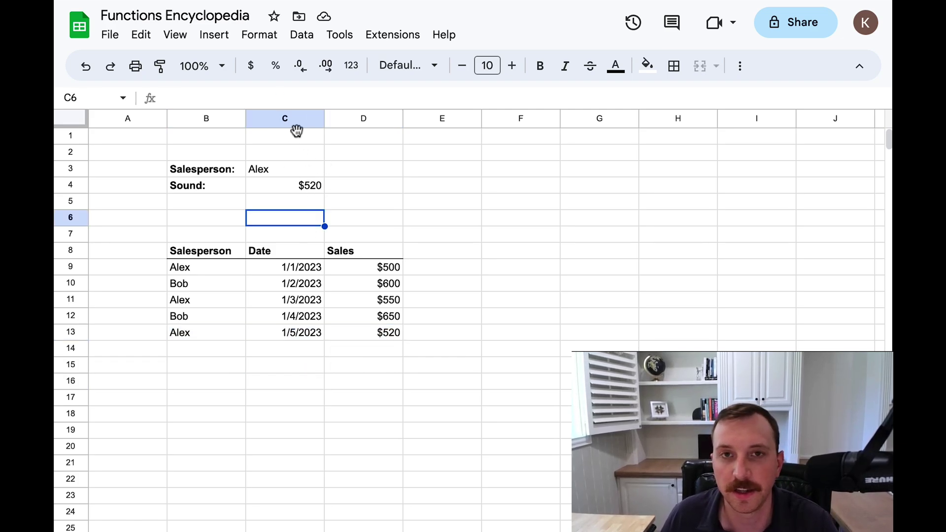
{"action": "left_click", "coordinate": [307, 186]}
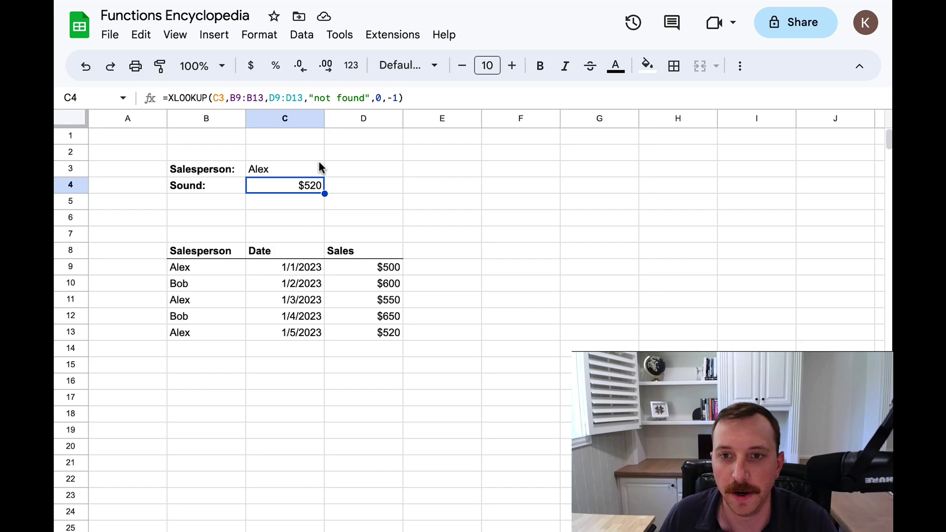
{"action": "left_click", "coordinate": [394, 98]}
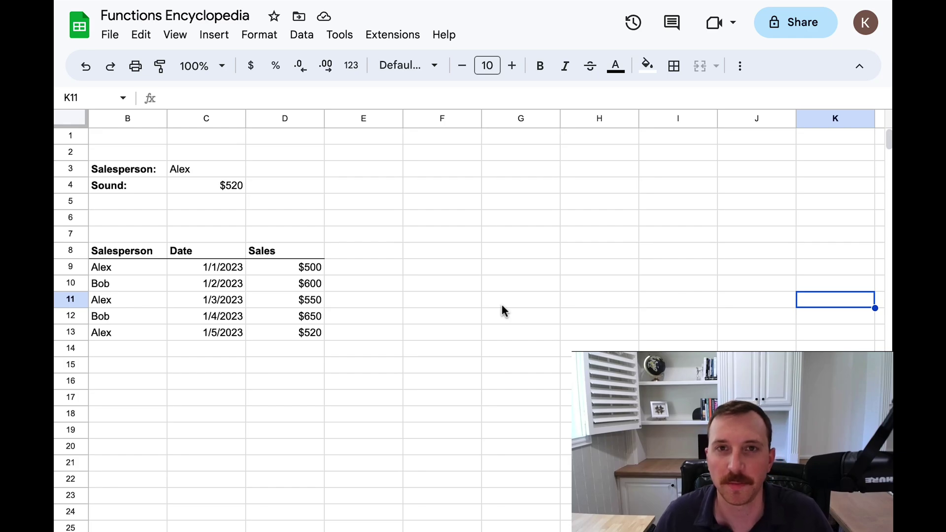
{"action": "scroll", "coordinate": [501, 303], "scroll_direction": "left", "scroll_amount": 1}
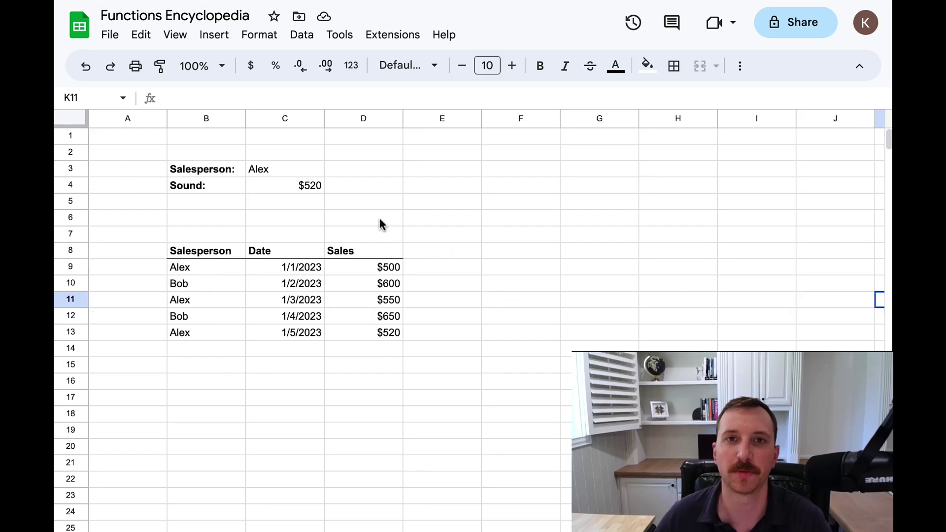
{"action": "left_click", "coordinate": [320, 186]}
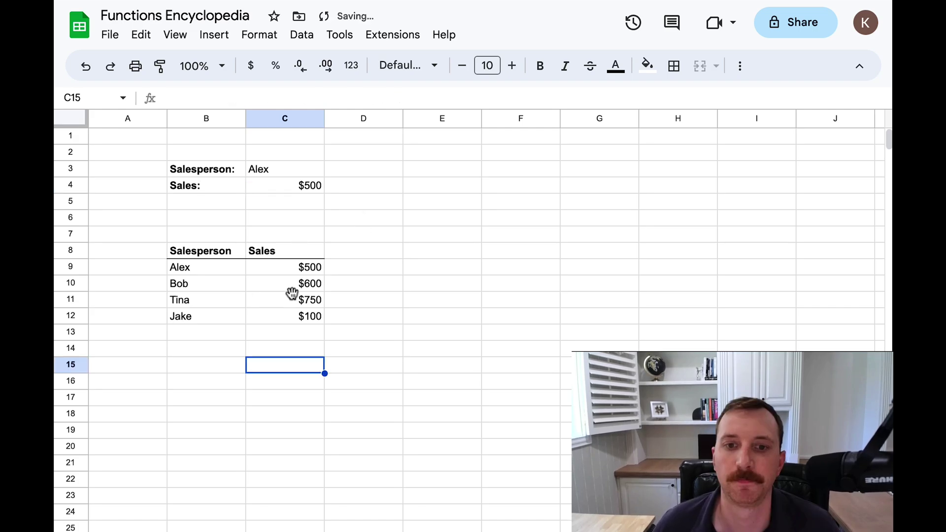
Review the four-salesperson table and C4's XLOOKUP formula looking up Alex
{"action": "left_click", "coordinate": [294, 417]}
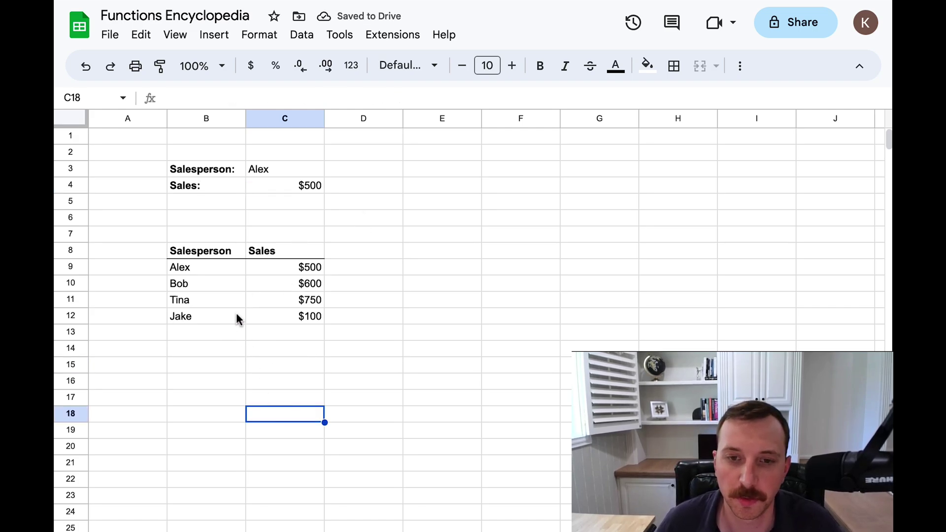
{"action": "left_click_drag", "start_coordinate": [213, 252], "coordinate": [206, 318]}
{"action": "left_click_drag", "start_coordinate": [299, 251], "coordinate": [304, 318]}
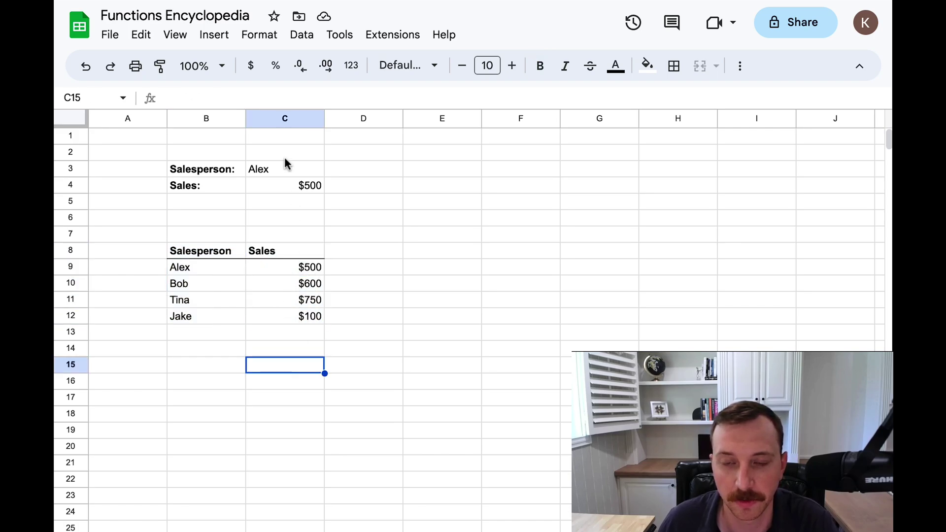
{"action": "left_click", "coordinate": [285, 169]}
{"action": "left_click", "coordinate": [282, 185]}
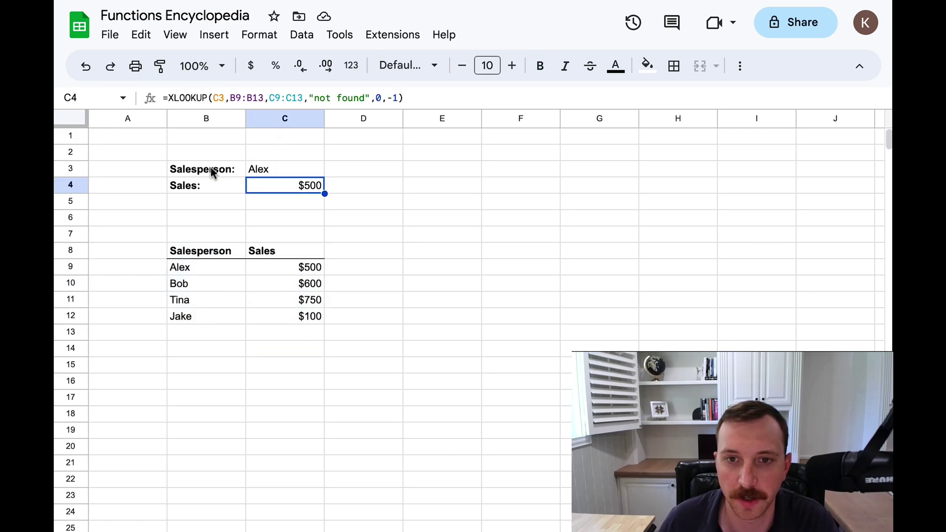
{"action": "left_click", "coordinate": [274, 171]}
{"action": "left_click", "coordinate": [214, 188]}
{"action": "left_click", "coordinate": [301, 186]}
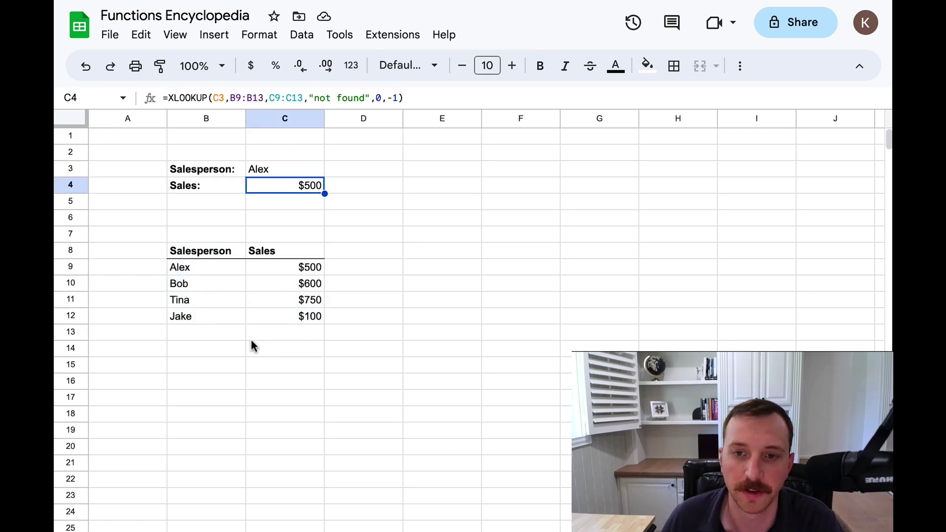
{"action": "left_click_drag", "start_coordinate": [278, 267], "coordinate": [289, 299]}
{"action": "left_click", "coordinate": [294, 364]}
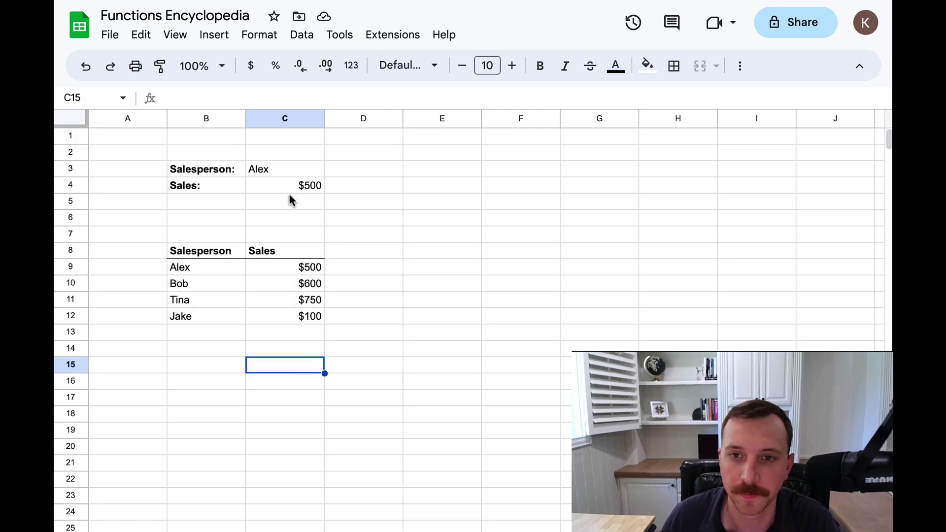
{"action": "left_click", "coordinate": [288, 191]}
Delete the "not found", match and search mode arguments from C4's XLOOKUP
{"action": "left_click", "coordinate": [408, 98]}
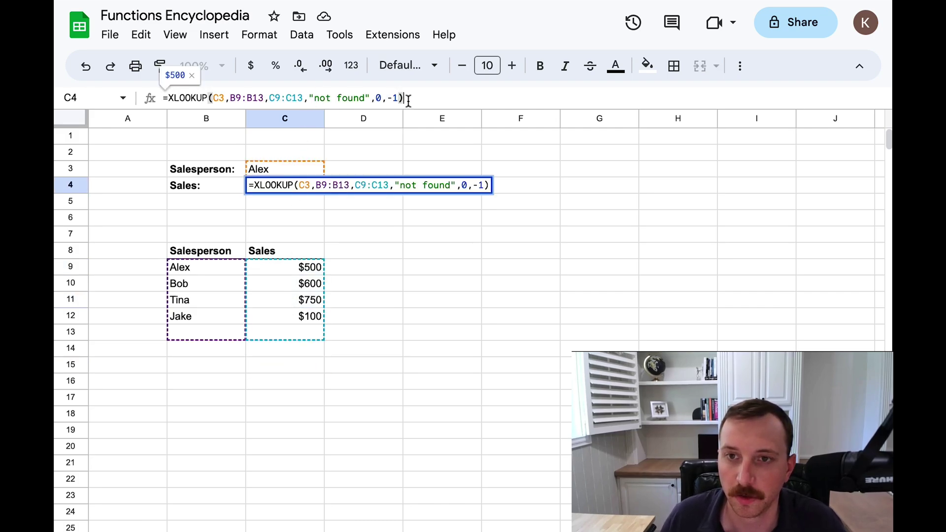
{"action": "left_click_drag", "start_coordinate": [398, 98], "coordinate": [309, 97]}
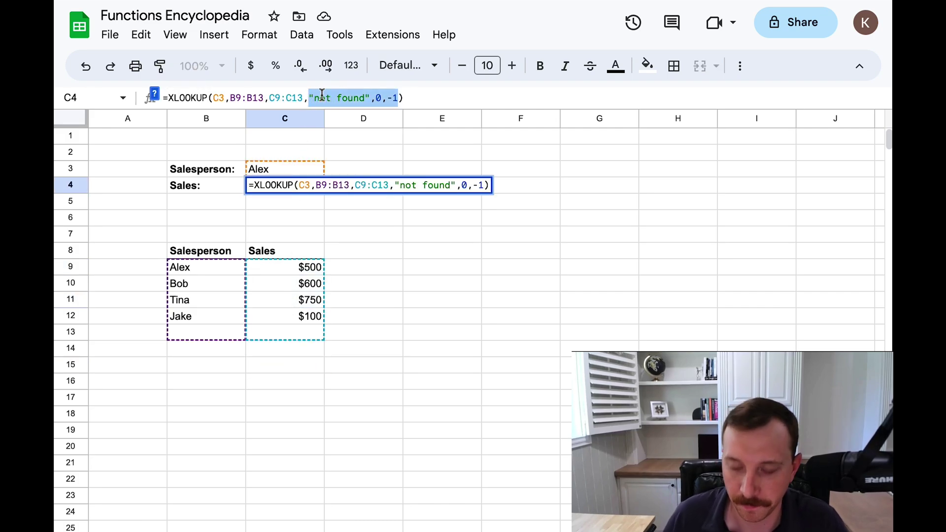
{"action": "key", "text": "BackSpace"}
{"action": "key", "text": "BackSpace"}
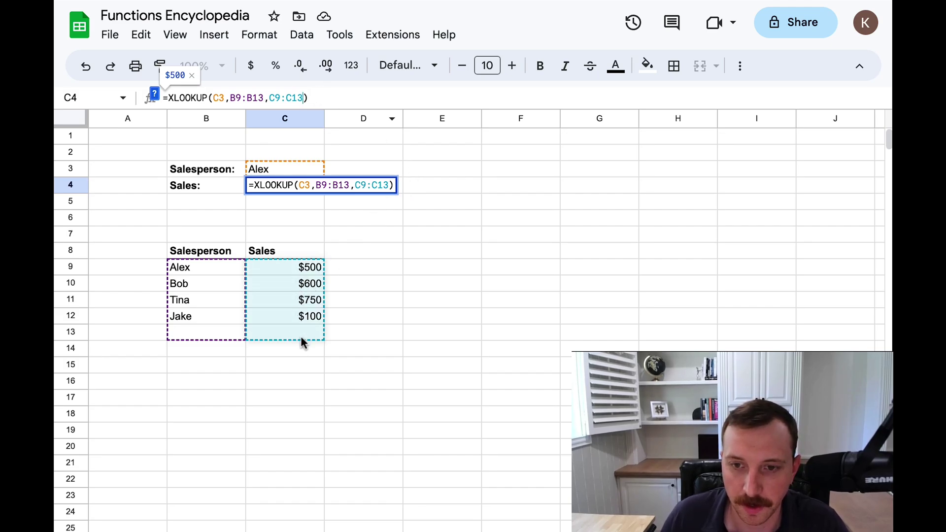
{"action": "left_click", "coordinate": [155, 95]}
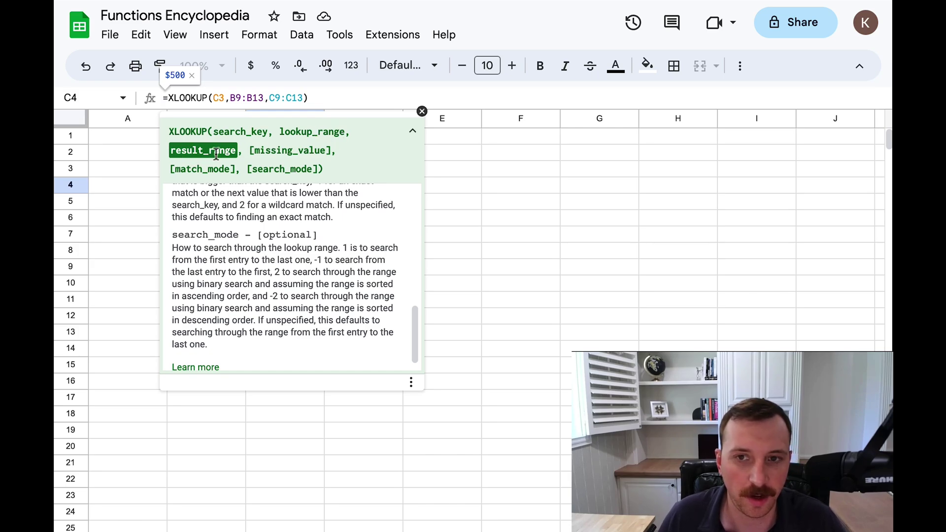
Shorten C4's XLOOKUP ranges to B9:B12 and C9:C12
{"action": "left_click", "coordinate": [264, 97]}
{"action": "key", "text": "BackSpace"}
{"action": "type", "text": "2"}
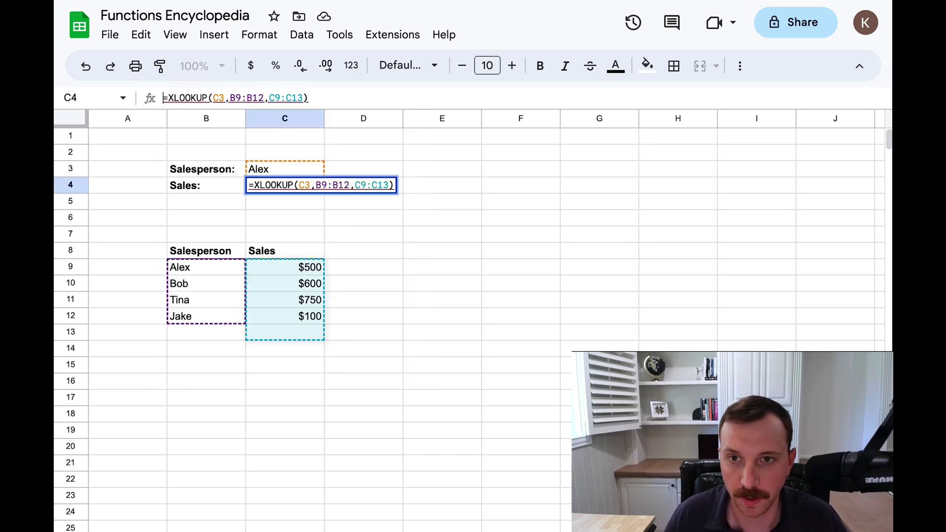
{"action": "left_click", "coordinate": [303, 97]}
{"action": "key", "text": "BackSpace"}
{"action": "type", "text": "2"}
{"action": "key", "text": "Return"}
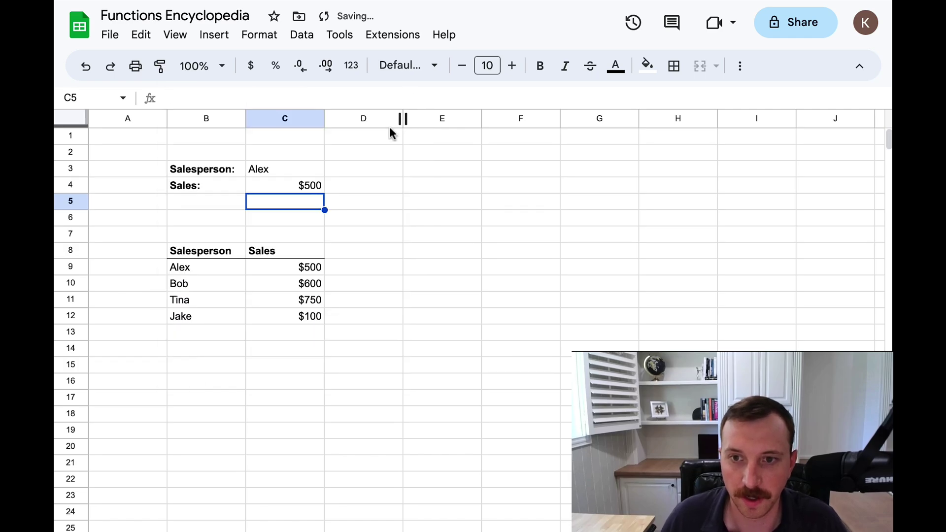
Replace the result range with C9:C13 to trigger the range size-mismatch error
{"action": "left_click", "coordinate": [312, 182]}
{"action": "key", "text": "F2"}
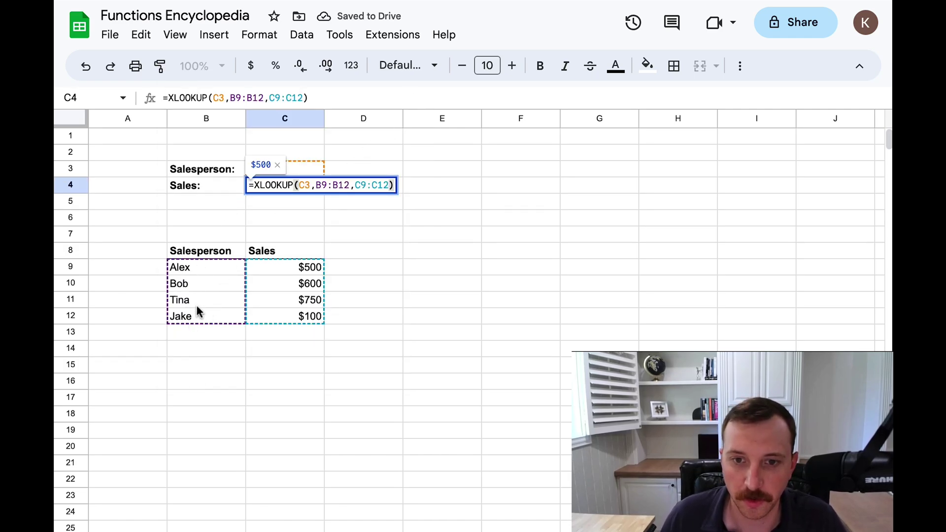
{"action": "left_click", "coordinate": [304, 99]}
{"action": "left_click_drag", "start_coordinate": [303, 98], "coordinate": [269, 99]}
{"action": "key", "text": "BackSpace"}
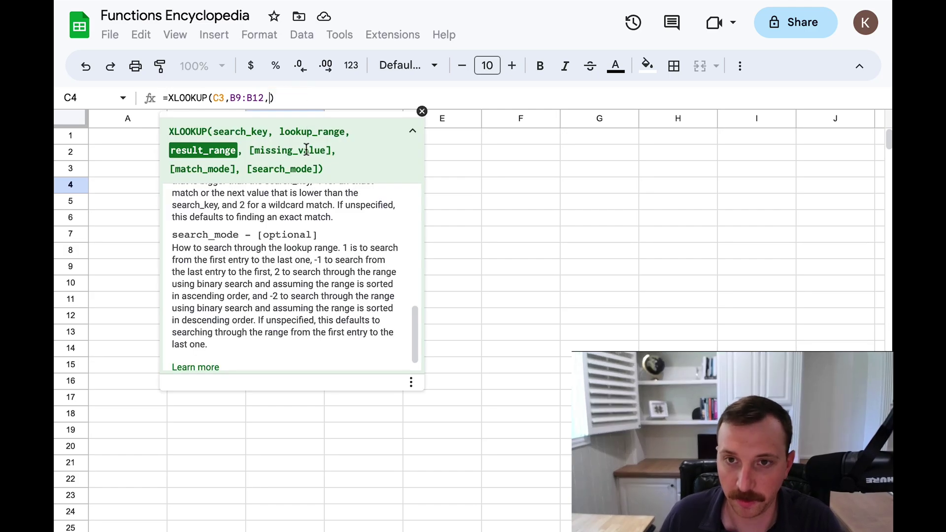
{"action": "left_click", "coordinate": [422, 112]}
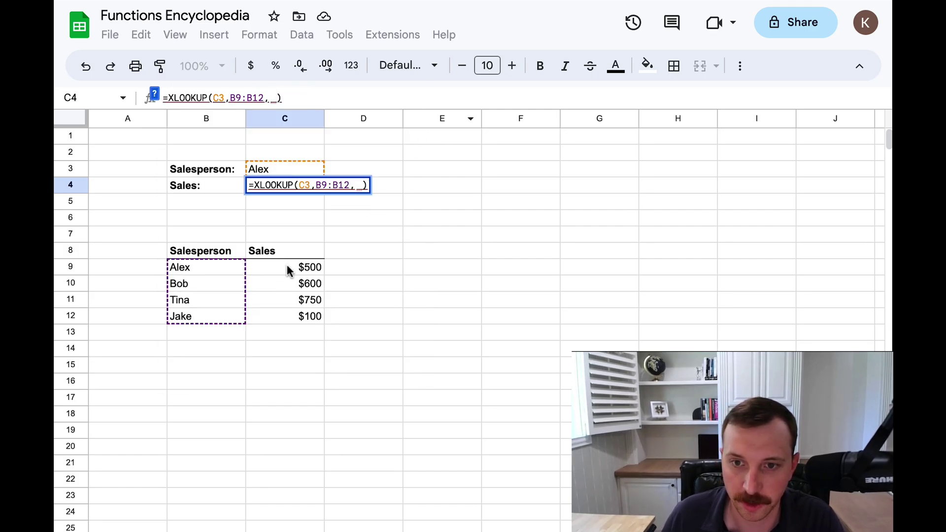
{"action": "left_click_drag", "start_coordinate": [286, 263], "coordinate": [286, 330]}
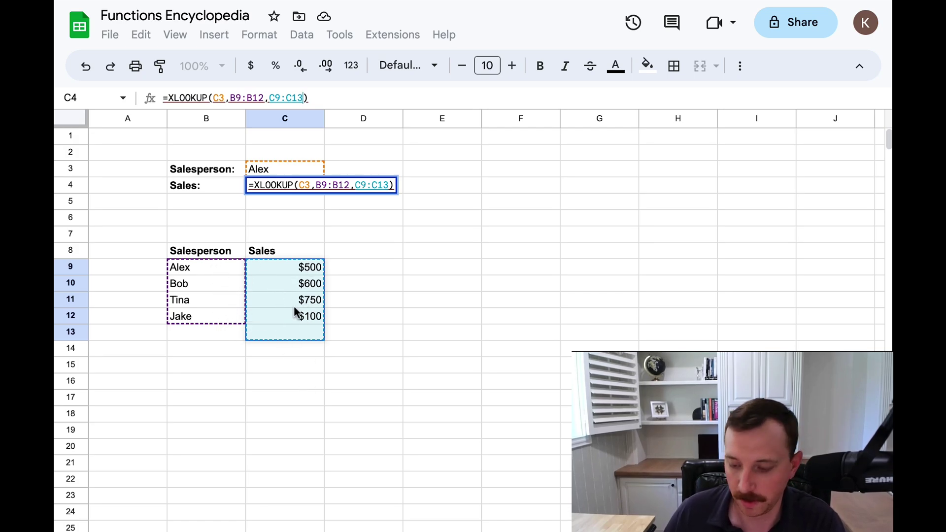
{"action": "key", "text": "Return"}
{"action": "key", "text": "Up"}
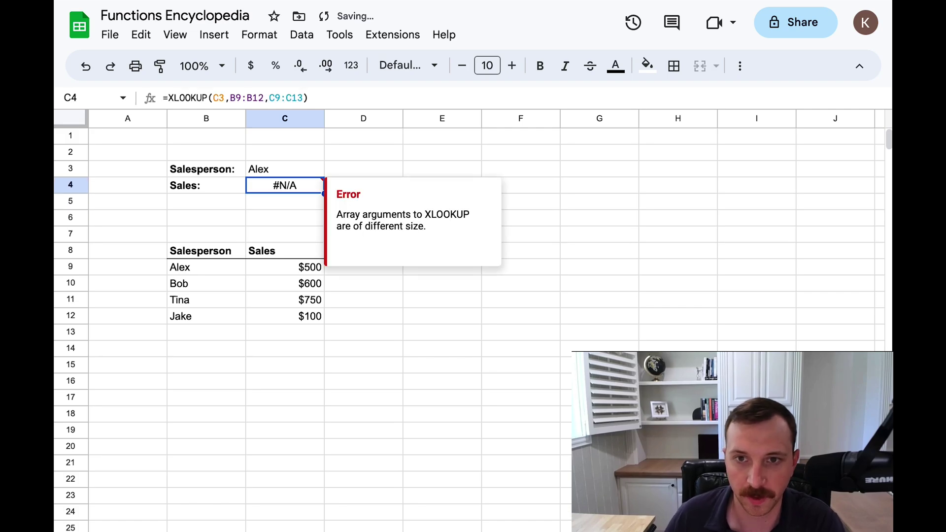
{"action": "left_click", "coordinate": [304, 215]}
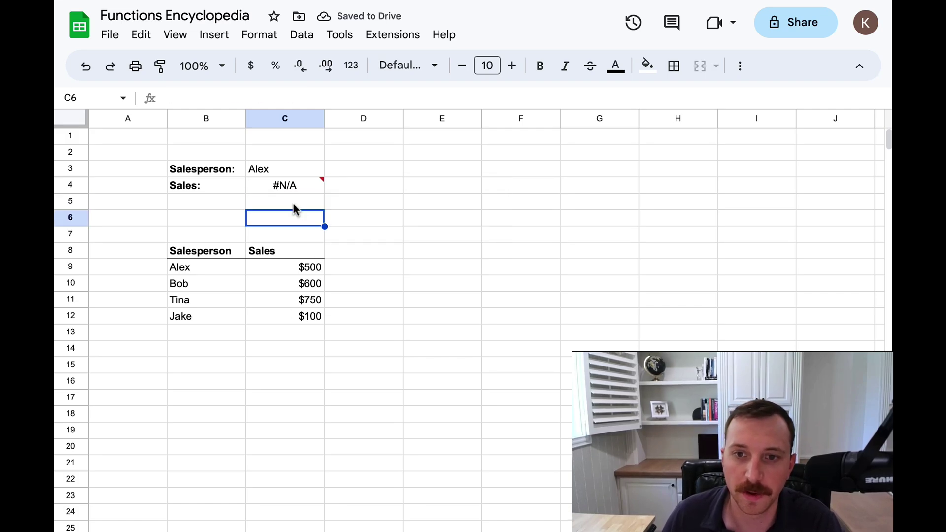
{"action": "left_click", "coordinate": [298, 186]}
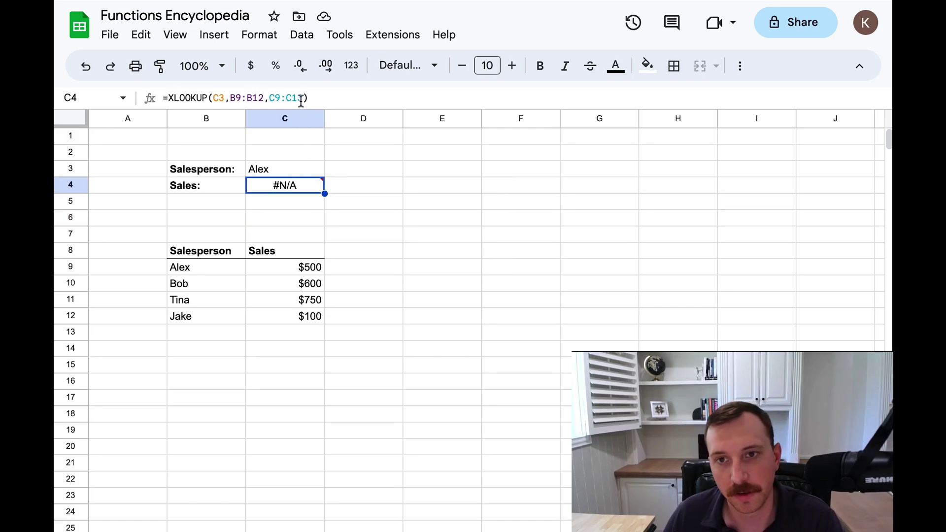
{"action": "left_click", "coordinate": [302, 99]}
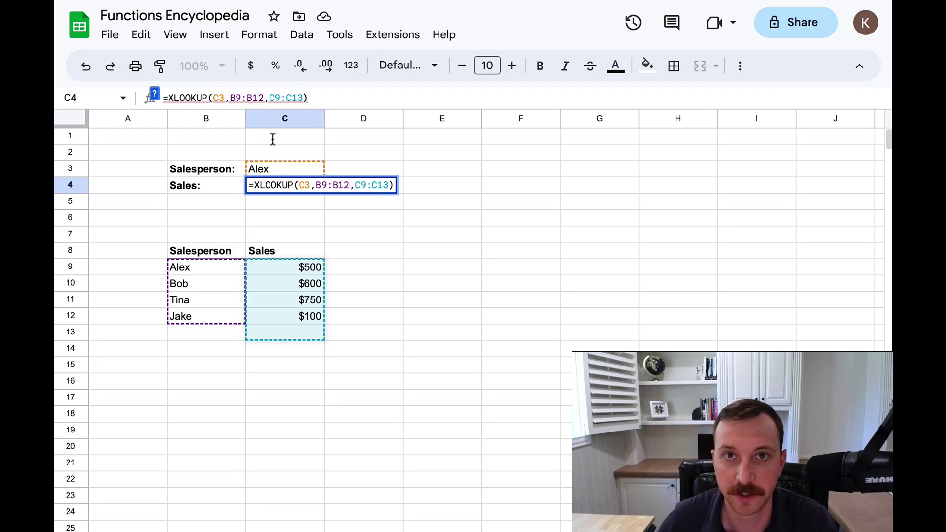
Correct C4's result range from C13 back to C12
{"action": "mouse_move", "coordinate": [296, 98]}
{"action": "key", "text": "BackSpace"}
{"action": "type", "text": "2"}
{"action": "key", "text": "Return"}
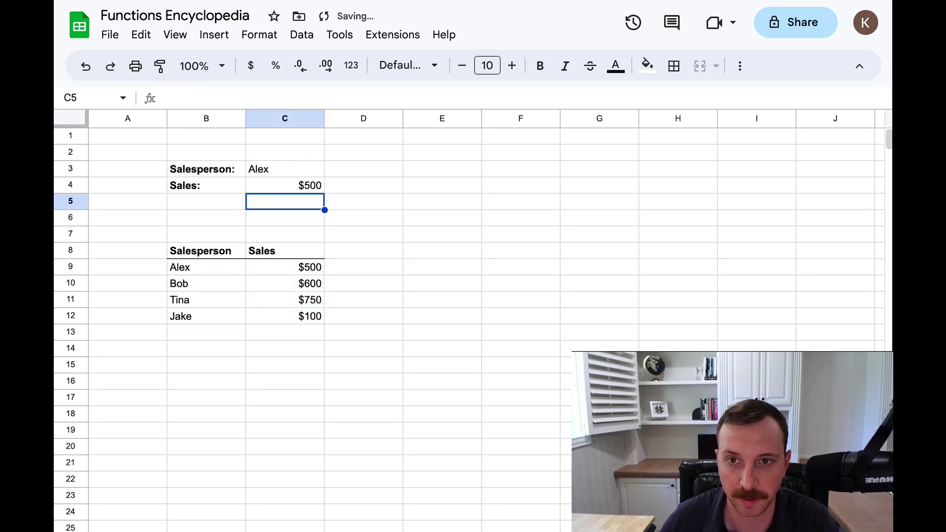
{"action": "left_click", "coordinate": [363, 397]}
Transpose the Salesperson/Sales table into rows 8 and 9 and clear the leftover cells
{"action": "left_click_drag", "start_coordinate": [232, 251], "coordinate": [224, 316]}
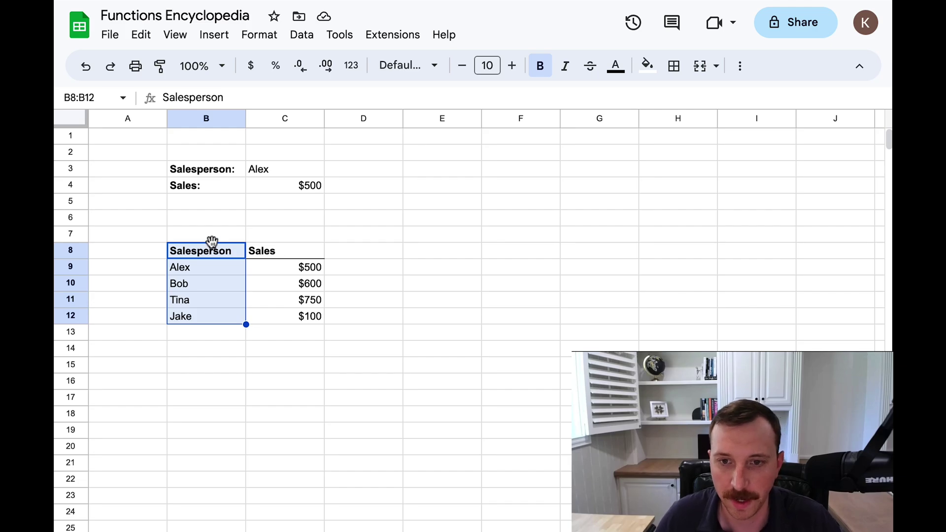
{"action": "key", "text": "shift+Right"}
{"action": "key", "text": "super+c"}
{"action": "right_click", "coordinate": [213, 252]}
{"action": "mouse_move", "coordinate": [302, 345]}
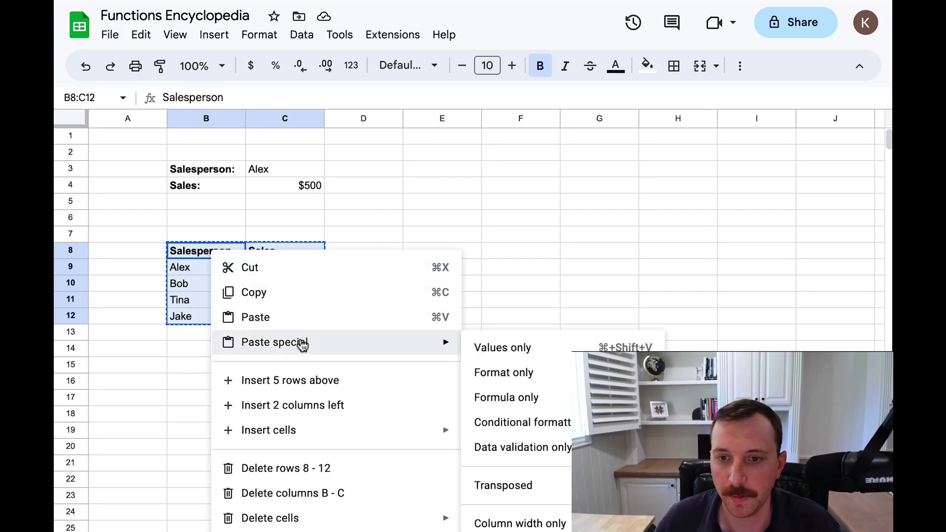
{"action": "left_click", "coordinate": [554, 484]}
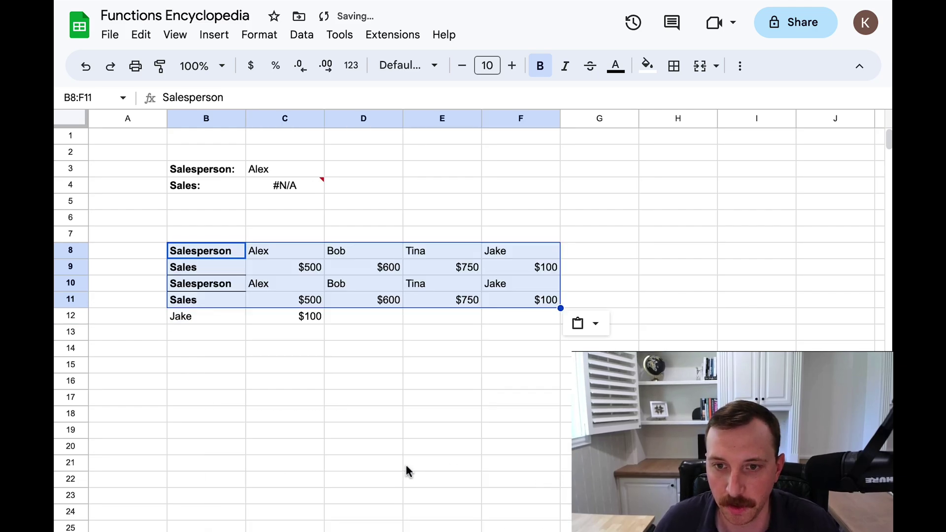
{"action": "left_click", "coordinate": [302, 368]}
{"action": "left_click_drag", "start_coordinate": [236, 285], "coordinate": [546, 324]}
{"action": "key", "text": "Delete"}
{"action": "key", "text": "Up"}
{"action": "key", "text": "Up"}
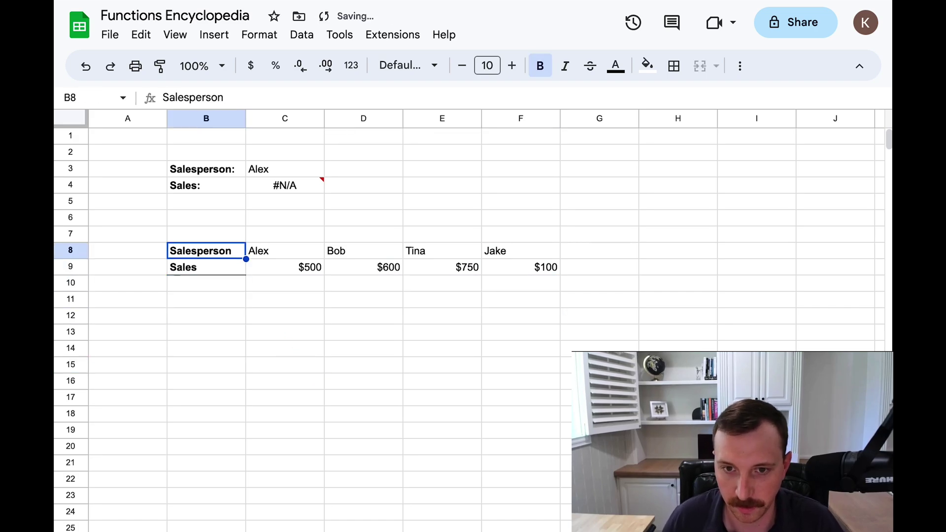
Make the Salesperson and Sales row labels bold
{"action": "left_click", "coordinate": [285, 250]}
{"action": "left_click_drag", "start_coordinate": [206, 251], "coordinate": [206, 267]}
{"action": "key", "text": "ctrl+b"}
{"action": "left_click", "coordinate": [284, 234]}
{"action": "left_click", "coordinate": [206, 251]}
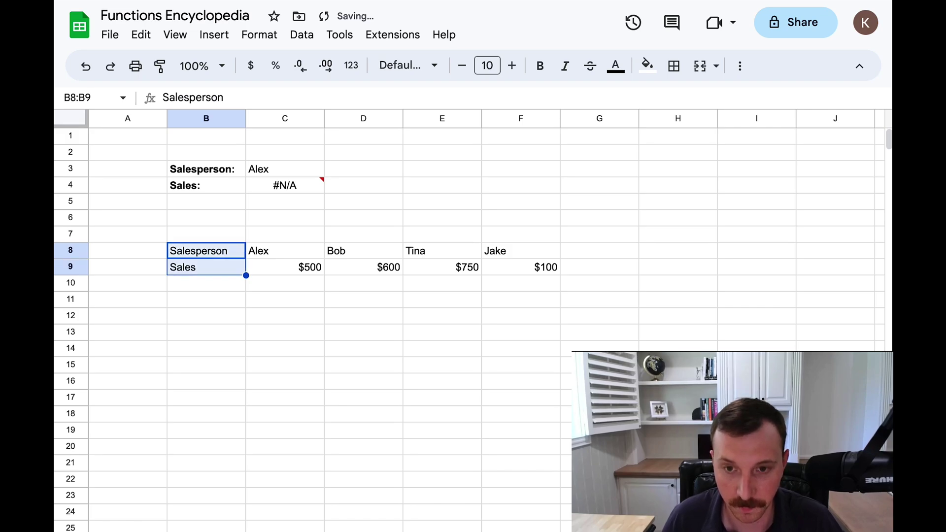
{"action": "key", "text": "ctrl+b"}
{"action": "left_click", "coordinate": [206, 300]}
{"action": "left_click", "coordinate": [205, 315]}
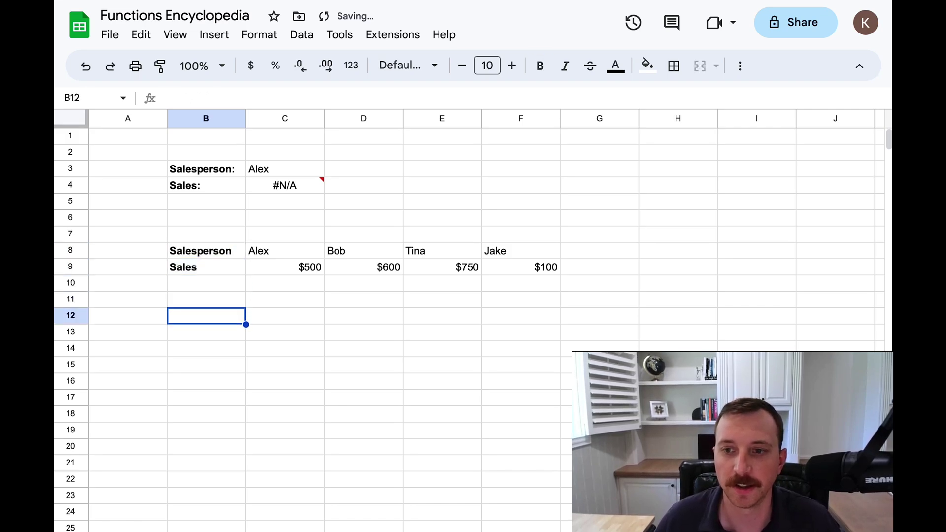
{"action": "left_click_drag", "start_coordinate": [296, 252], "coordinate": [521, 258]}
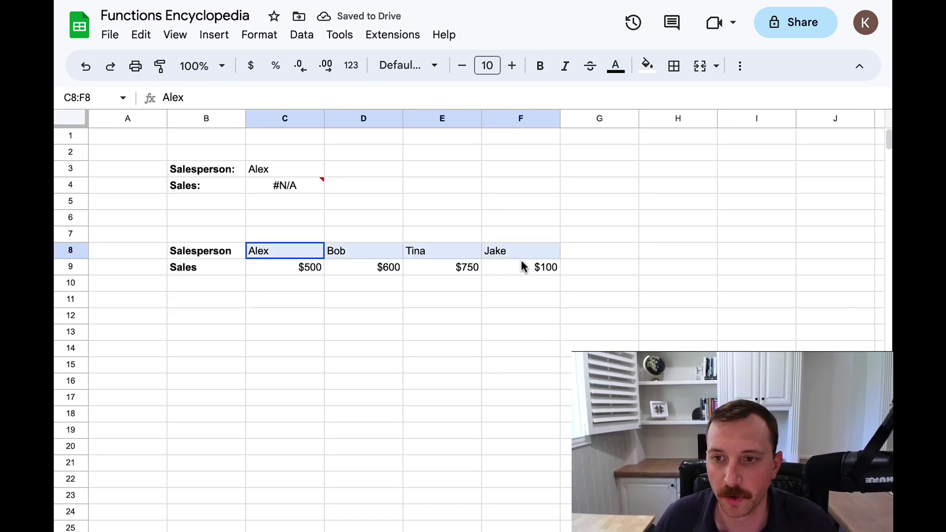
{"action": "left_click", "coordinate": [520, 347]}
Clear the #N/A error from C4
{"action": "left_click", "coordinate": [285, 185]}
{"action": "key", "text": "Delete"}
{"action": "left_click", "coordinate": [284, 217]}
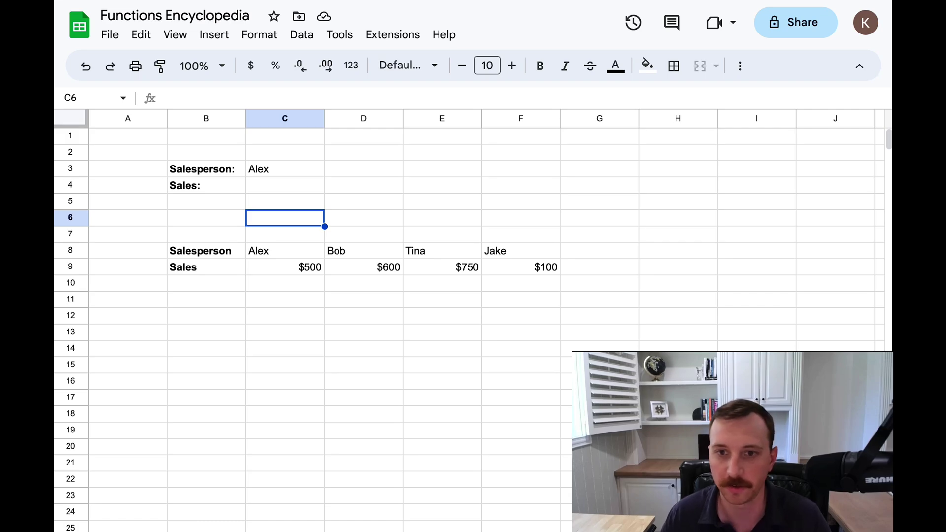
Enter =XLOOKUP(C3,C8:F8,C9:F9) in C4 for the horizontal table
{"action": "key", "text": "Up"}
{"action": "key", "text": "Up"}
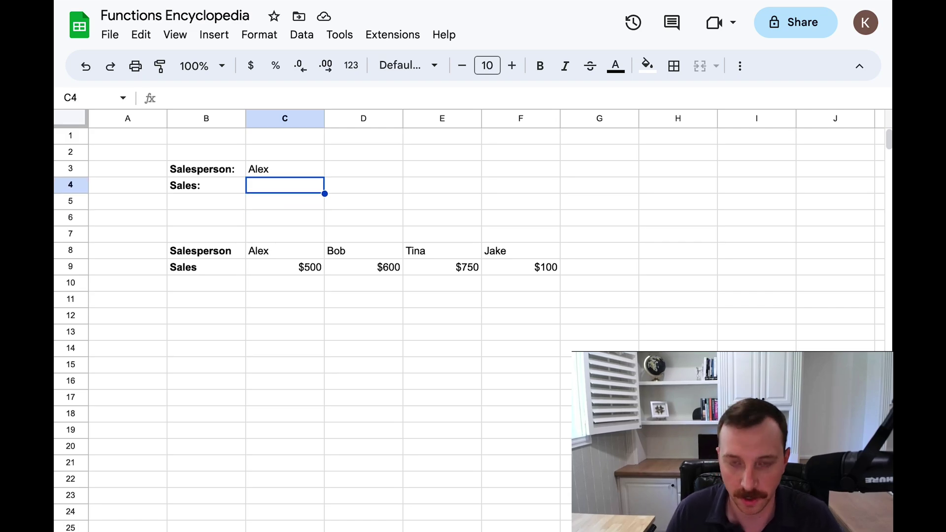
{"action": "type", "text": "=XLOOKUP("}
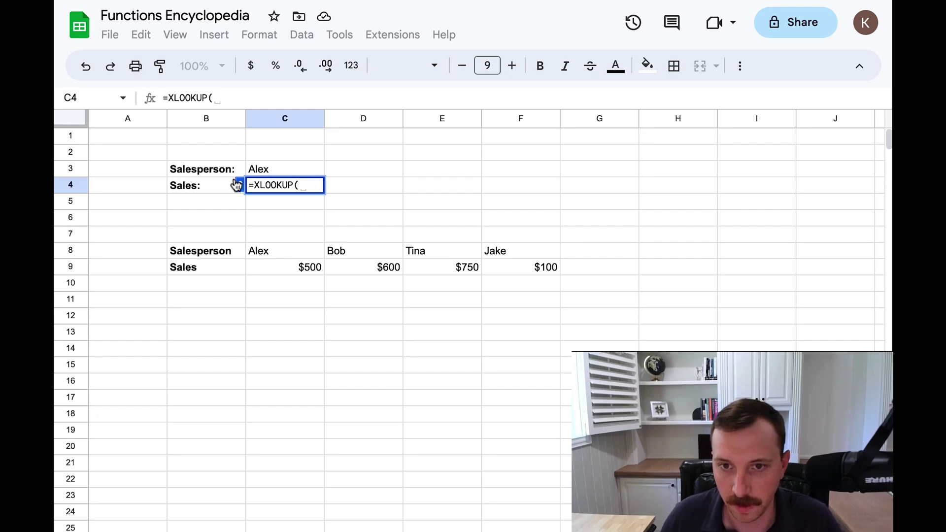
{"action": "left_click", "coordinate": [282, 170]}
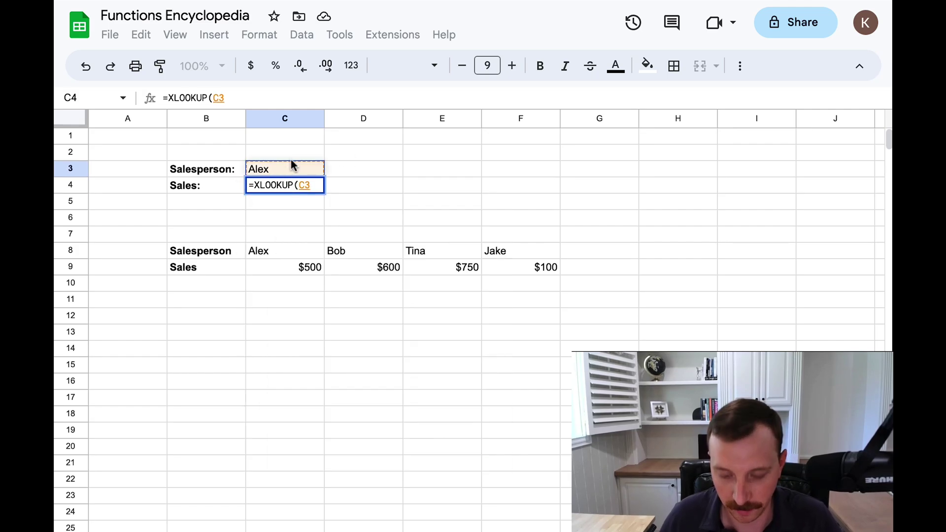
{"action": "type", "text": ","}
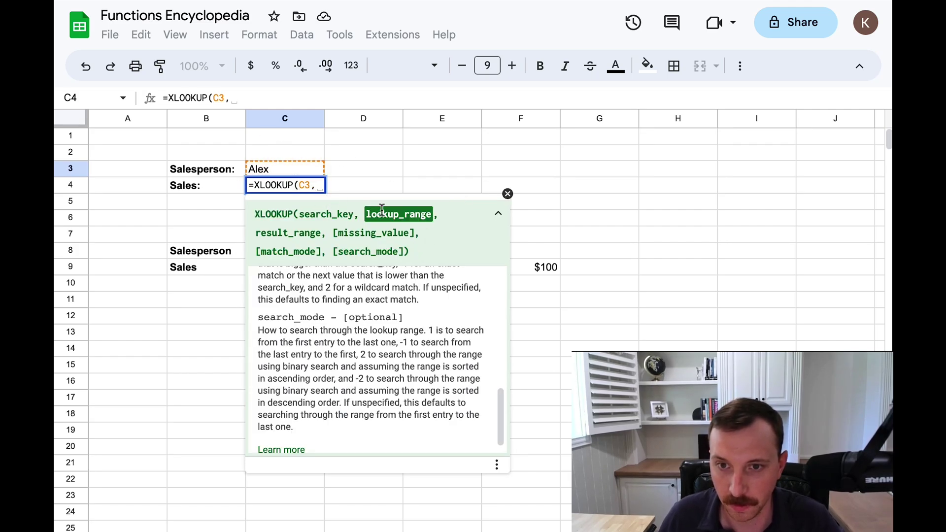
{"action": "left_click", "coordinate": [212, 251]}
{"action": "left_click_drag", "start_coordinate": [276, 249], "coordinate": [482, 241]}
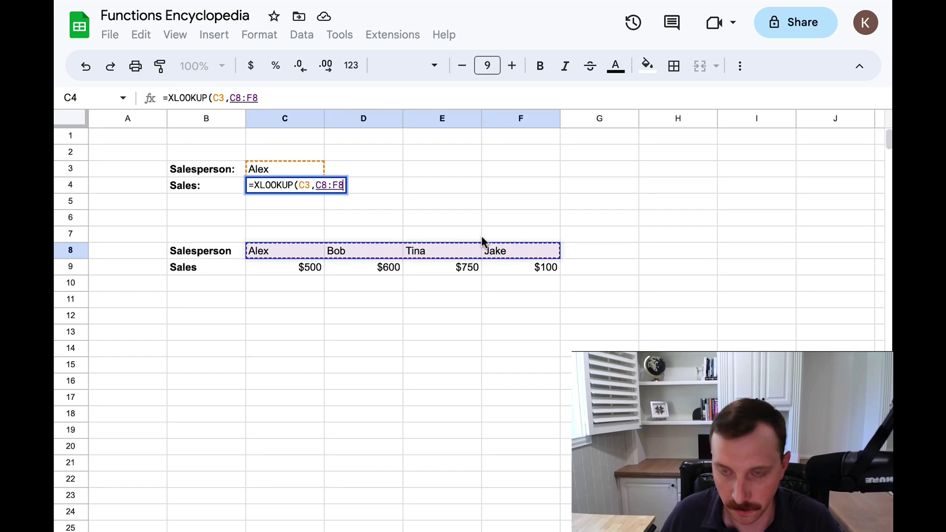
{"action": "type", "text": ","}
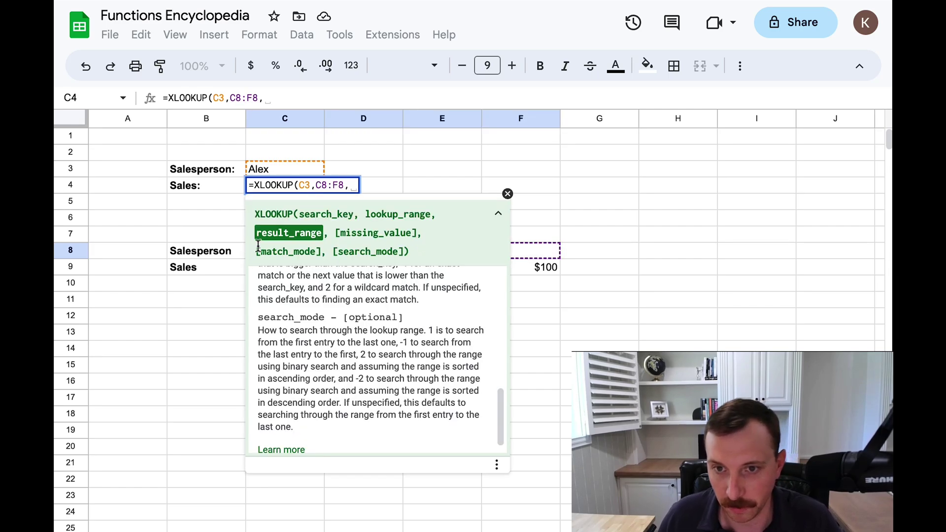
{"action": "left_click", "coordinate": [507, 194]}
{"action": "left_click", "coordinate": [289, 265]}
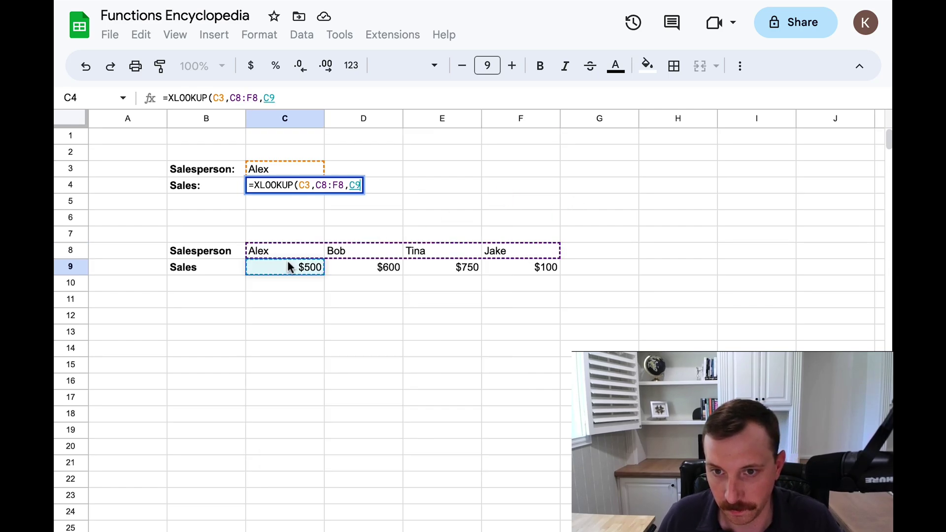
{"action": "left_click_drag", "start_coordinate": [288, 266], "coordinate": [482, 266]}
{"action": "key", "text": "Return"}
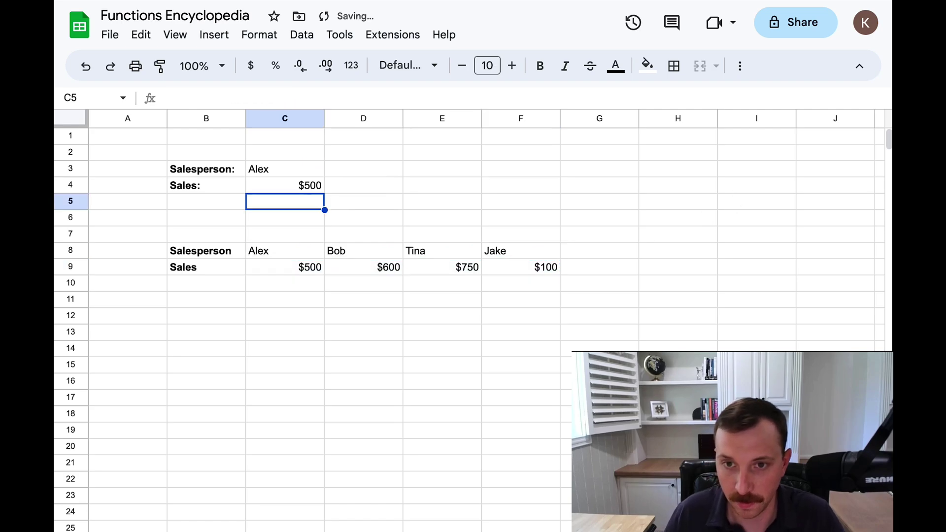
Test the lookup by setting C3 to Bob ($600), then Jake ($100)
{"action": "left_click", "coordinate": [285, 185]}
{"action": "left_click", "coordinate": [285, 169]}
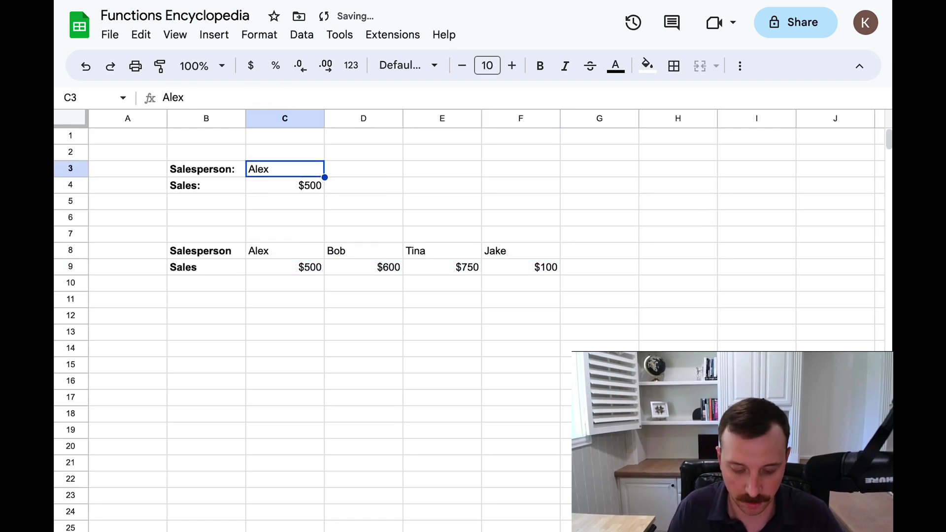
{"action": "type", "text": "Bob"}
{"action": "key", "text": "Return"}
{"action": "left_click", "coordinate": [284, 169]}
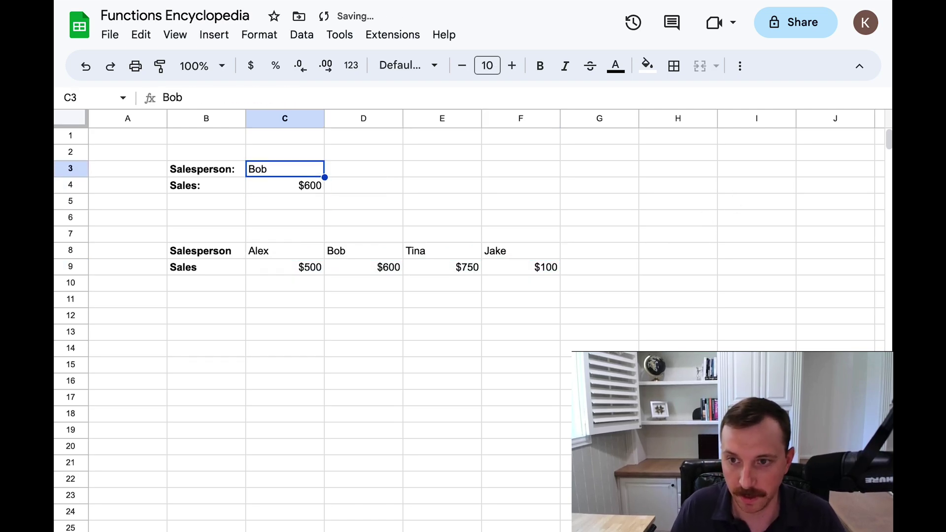
{"action": "type", "text": "Jake"}
{"action": "key", "text": "Return"}
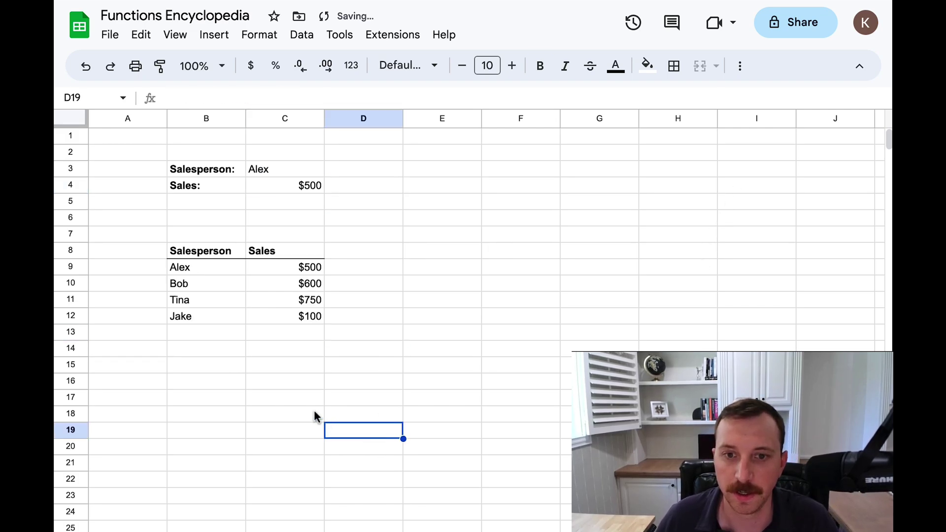
Point out the vertical table's Salesperson and Sales columns in B8:C12, down to Jake
{"action": "left_click", "coordinate": [314, 413]}
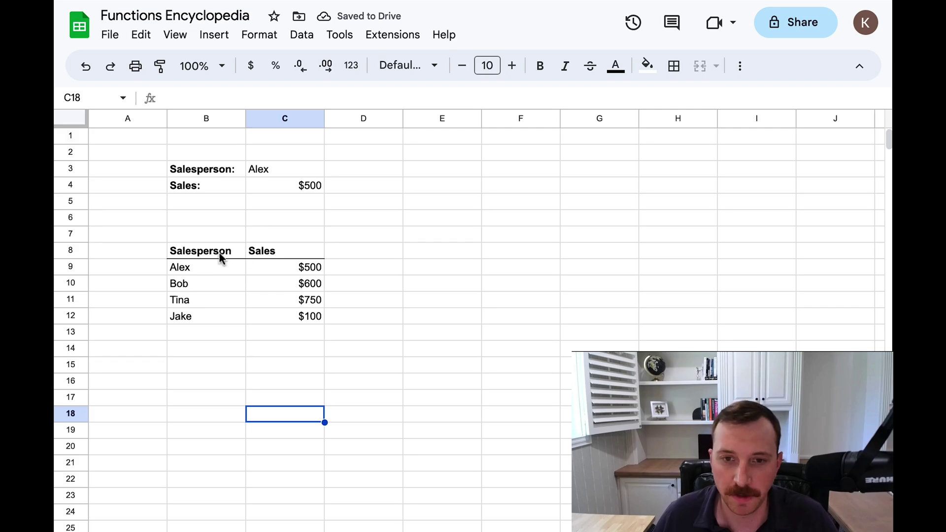
{"action": "left_click", "coordinate": [225, 252]}
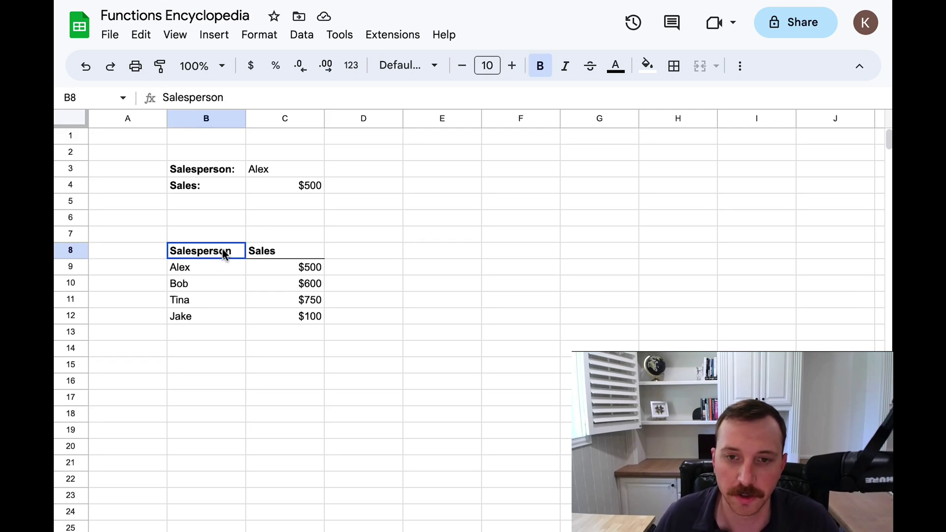
{"action": "left_click", "coordinate": [278, 252]}
{"action": "left_click_drag", "start_coordinate": [278, 250], "coordinate": [296, 316]}
{"action": "left_click_drag", "start_coordinate": [205, 253], "coordinate": [202, 306]}
{"action": "left_click", "coordinate": [201, 318]}
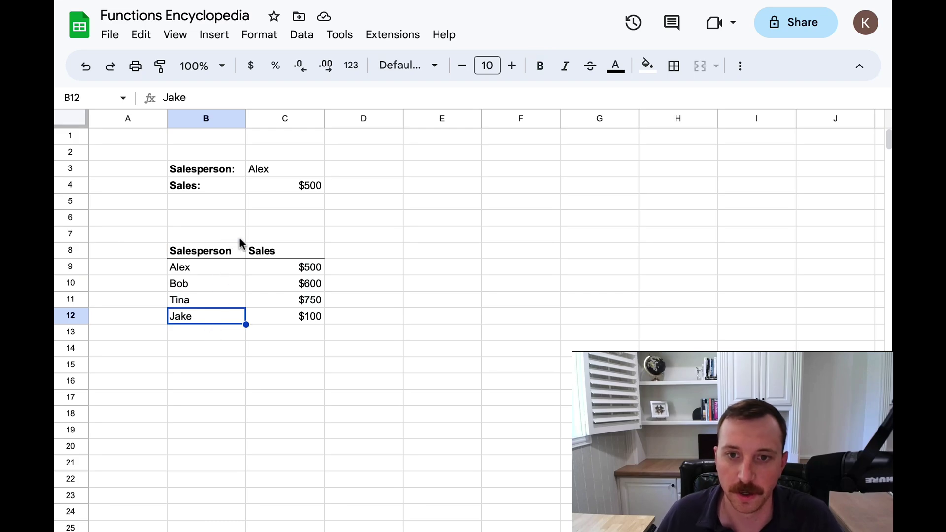
Replace C4's formula with =VLOOKUP(C3,B8:C12,2)
{"action": "left_click", "coordinate": [292, 187]}
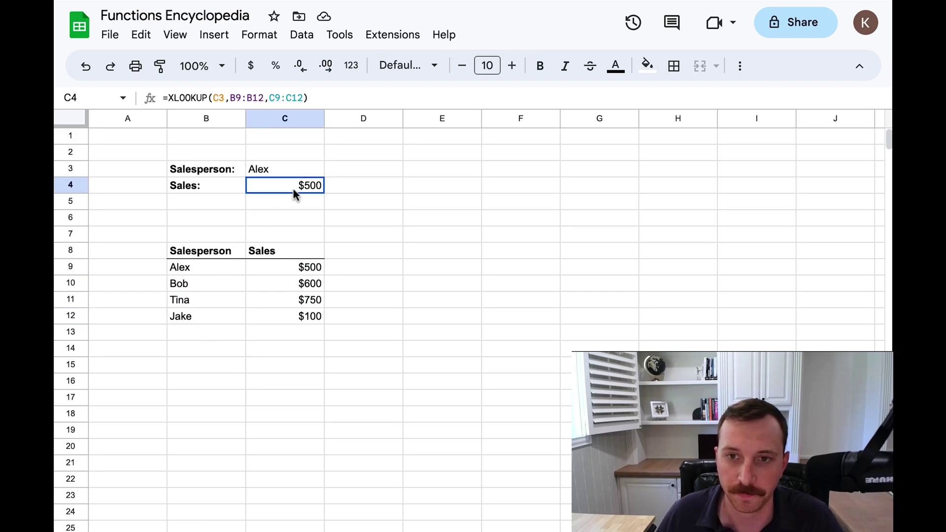
{"action": "key", "text": "BackSpace"}
{"action": "type", "text": "=b1"}
{"action": "key", "text": "BackSpace"}
{"action": "key", "text": "BackSpace"}
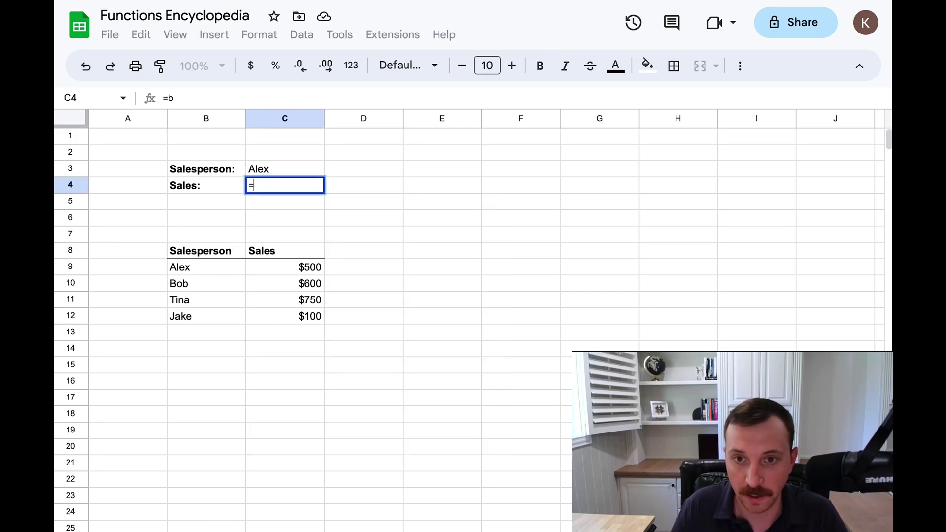
{"action": "type", "text": "vlo"}
{"action": "key", "text": "Tab"}
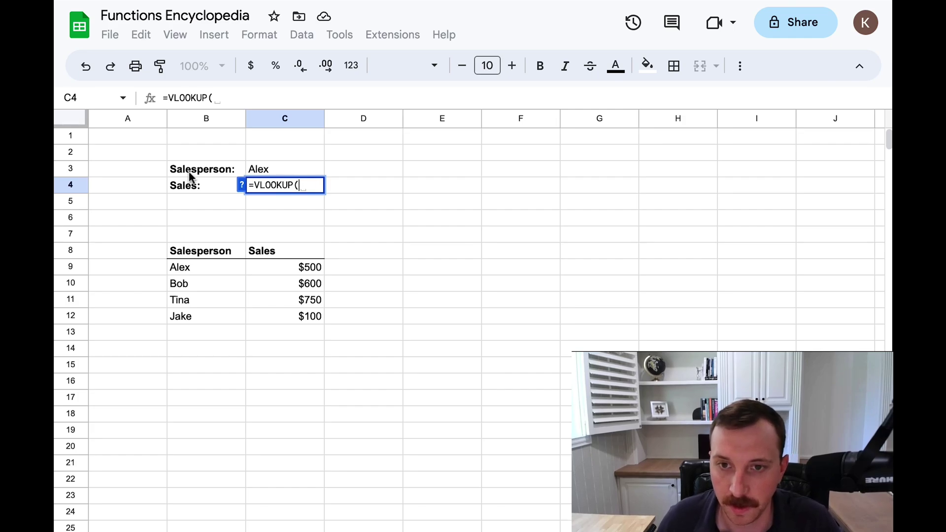
{"action": "left_click", "coordinate": [242, 186]}
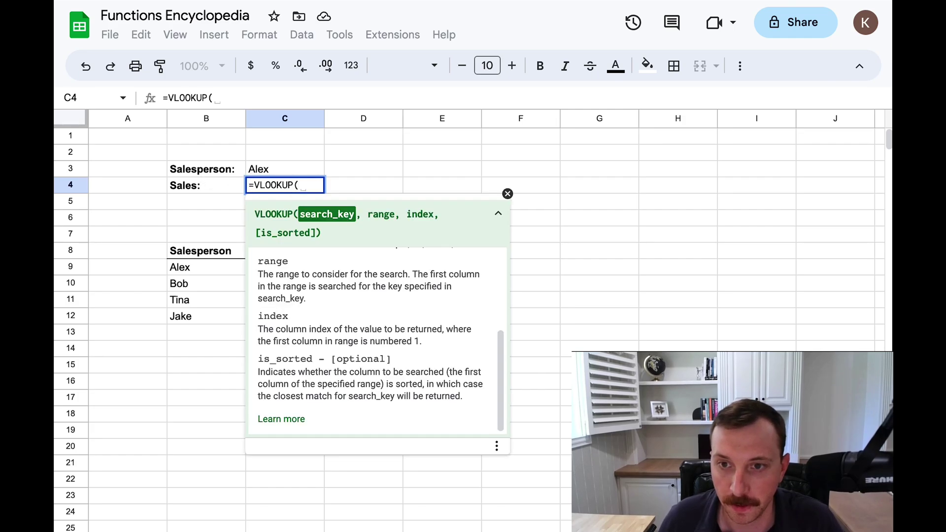
{"action": "type", "text": ","}
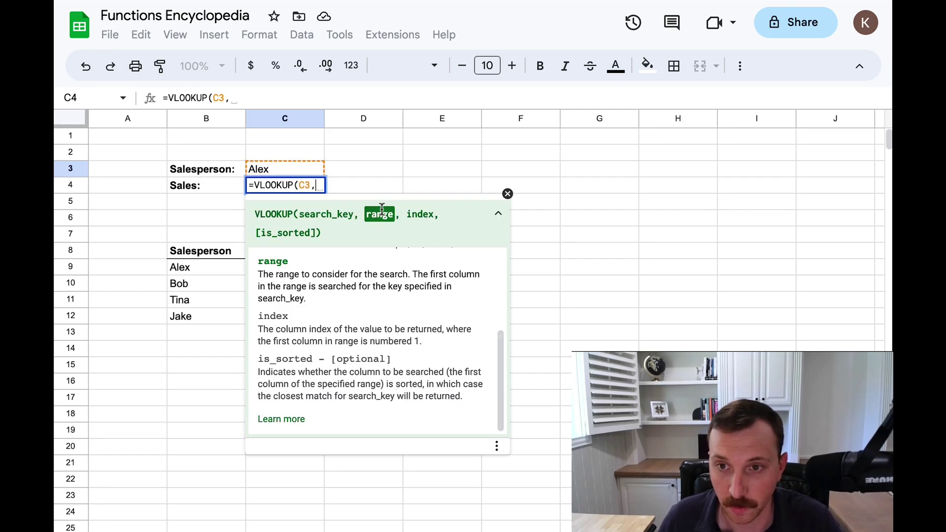
{"action": "left_click", "coordinate": [208, 249]}
{"action": "left_click_drag", "start_coordinate": [208, 249], "coordinate": [291, 314]}
{"action": "type", "text": ","}
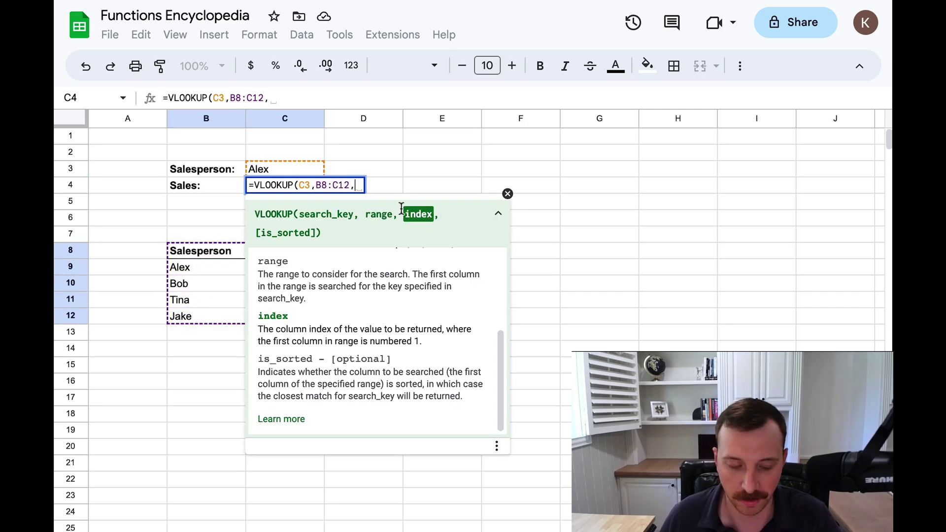
{"action": "type", "text": "2"}
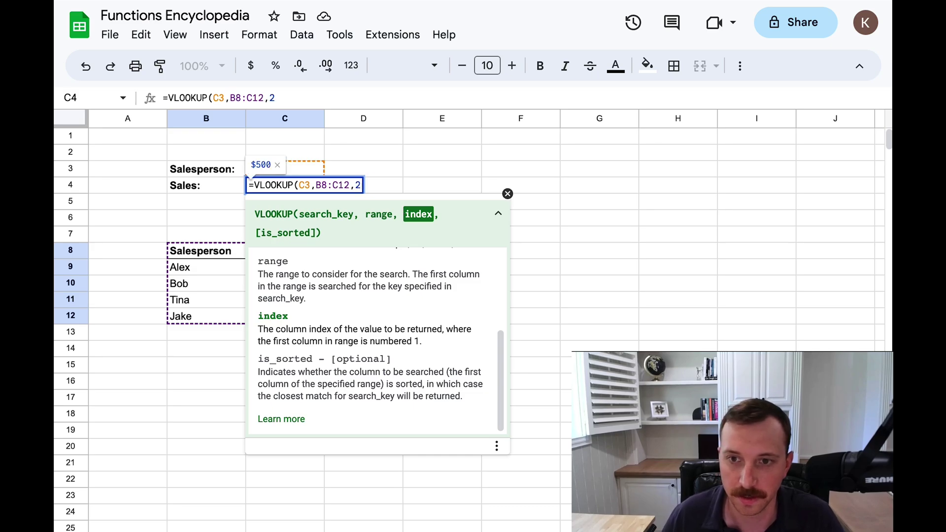
{"action": "key", "text": "Return"}
Change the salesperson in C3 to Bob, so the VLOOKUP returns $600
{"action": "key", "text": "Up"}
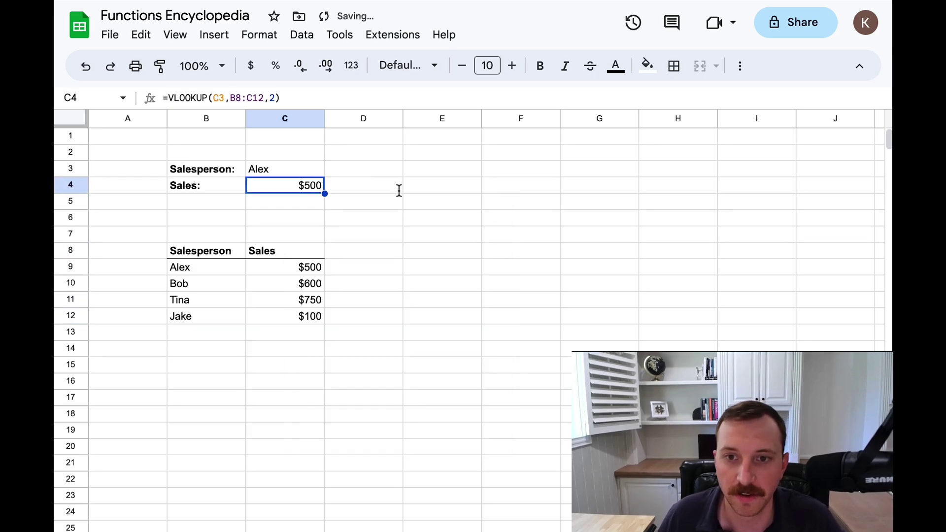
{"action": "key", "text": "Up"}
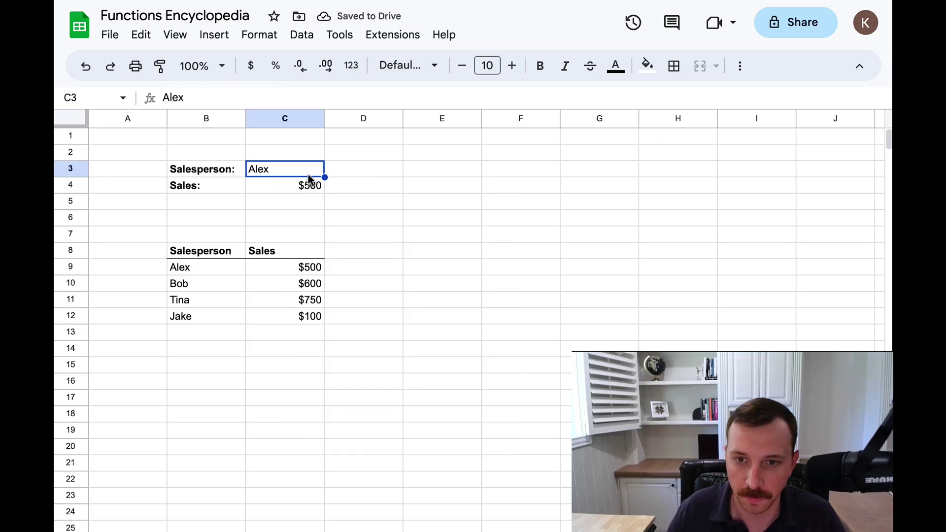
{"action": "type", "text": "Bob"}
{"action": "key", "text": "Return"}
{"action": "key", "text": "Up"}
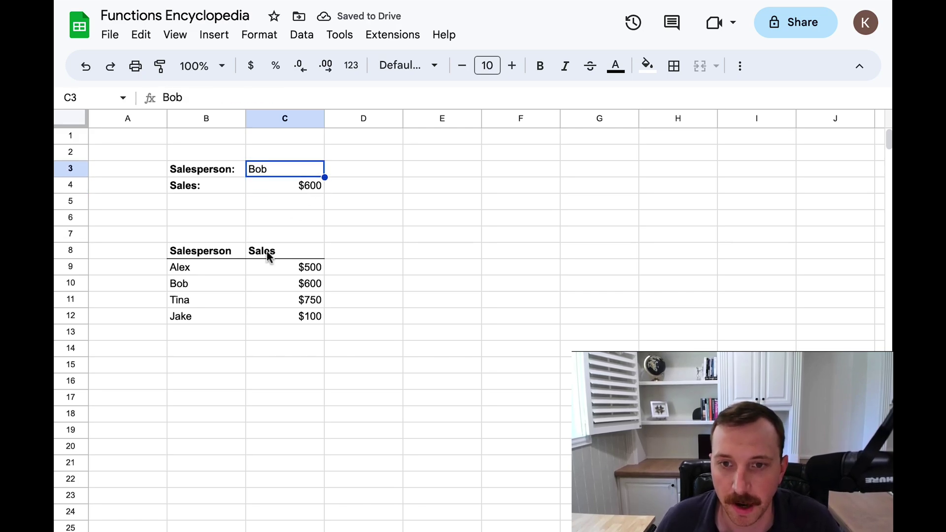
{"action": "left_click", "coordinate": [234, 252]}
Move the salesperson names to column D, right of Sales, leaving #REF! in C4
{"action": "left_click", "coordinate": [286, 187]}
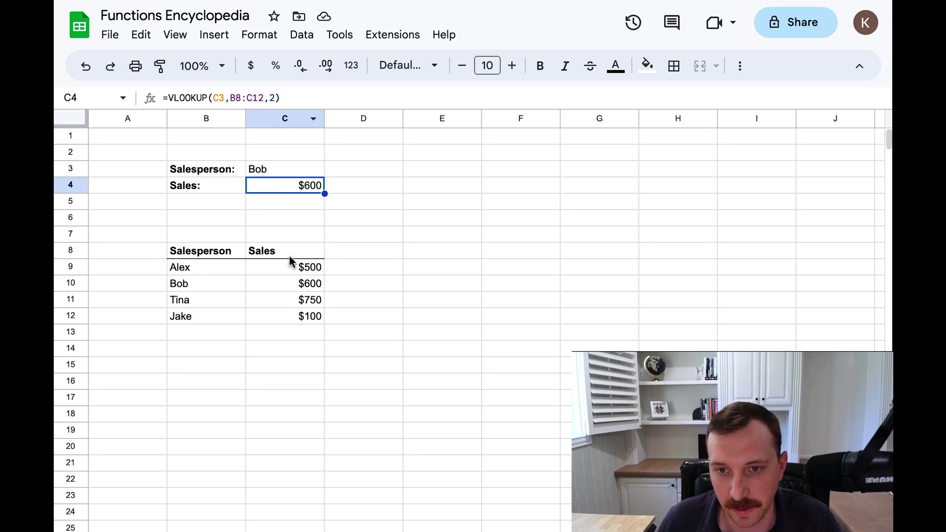
{"action": "left_click_drag", "start_coordinate": [208, 253], "coordinate": [202, 312]}
{"action": "key", "text": "ctrl+c"}
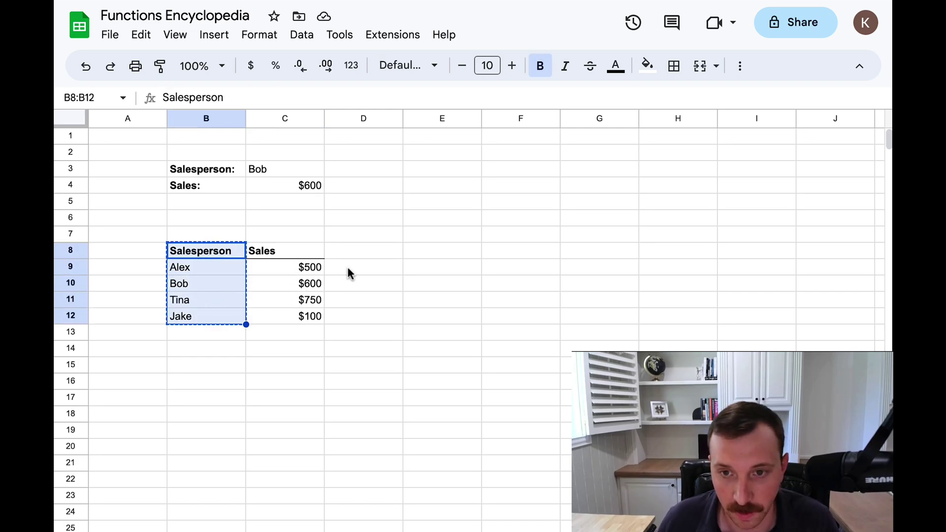
{"action": "left_click", "coordinate": [350, 250]}
{"action": "key", "text": "ctrl+v"}
{"action": "left_click", "coordinate": [363, 381]}
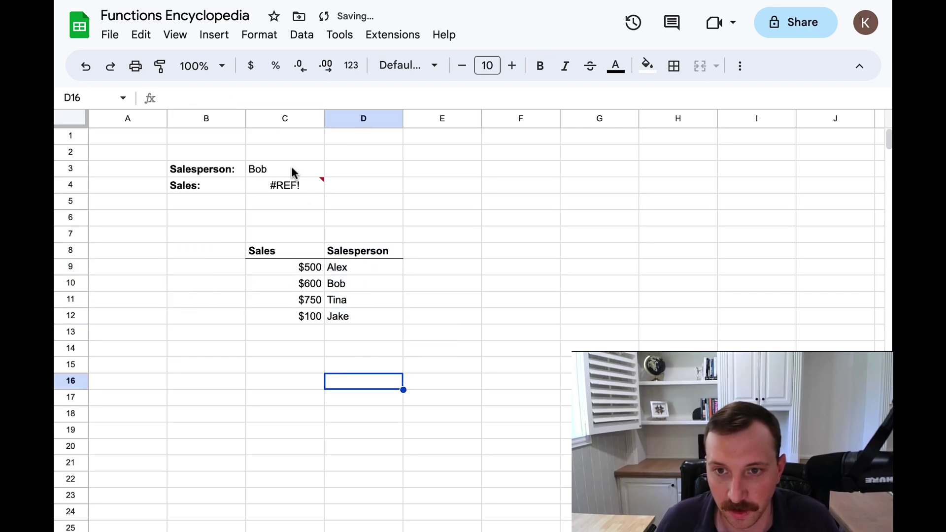
{"action": "left_click", "coordinate": [285, 185]}
Edit C4's VLOOKUP to range C8:D12 with column index 1, returning #N/A for Bob
{"action": "left_click", "coordinate": [306, 98]}
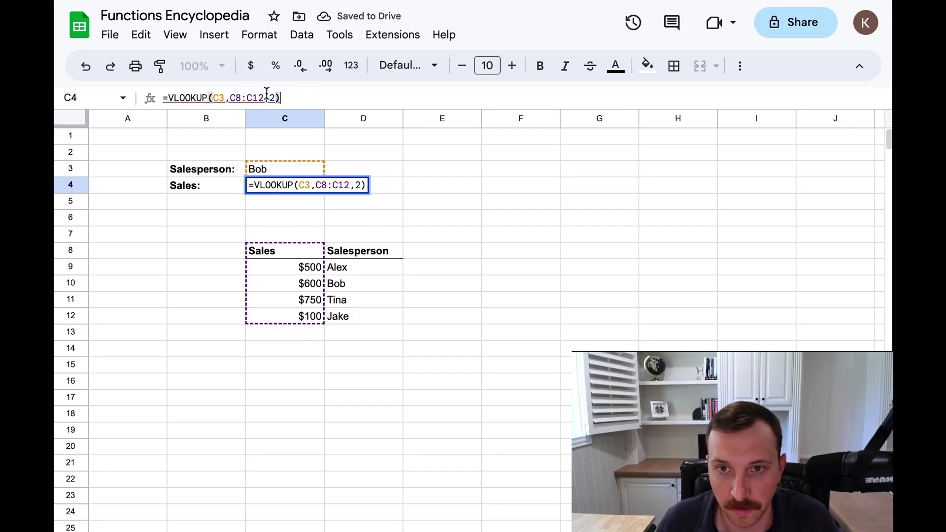
{"action": "mouse_move", "coordinate": [275, 98]}
{"action": "left_mouse_down"}
{"action": "mouse_move", "coordinate": [232, 98]}
{"action": "mouse_move", "coordinate": [264, 99]}
{"action": "left_mouse_up"}
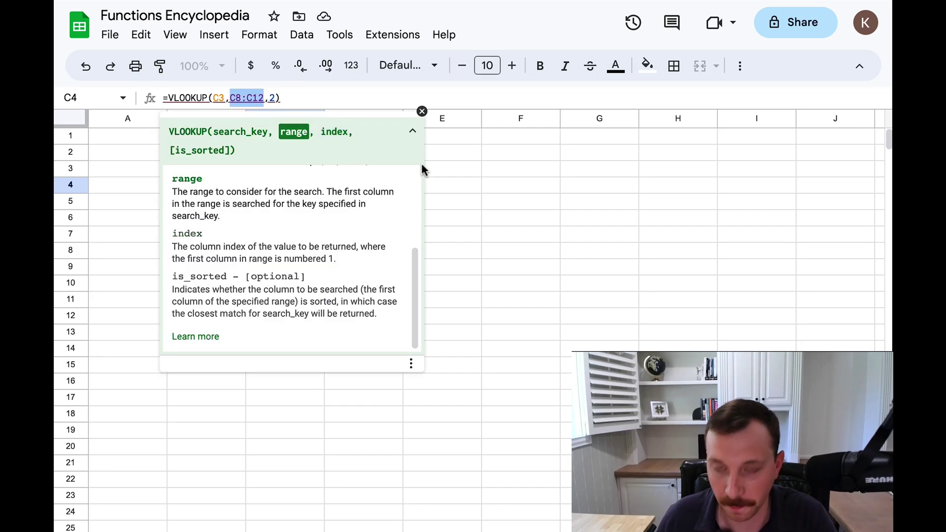
{"action": "key", "text": "BackSpace"}
{"action": "left_click", "coordinate": [422, 111]}
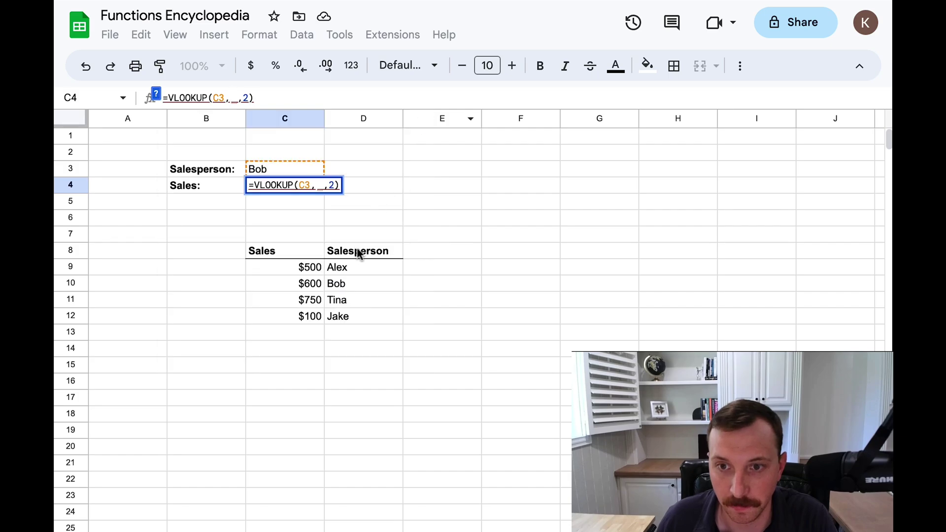
{"action": "left_click_drag", "start_coordinate": [359, 254], "coordinate": [310, 316]}
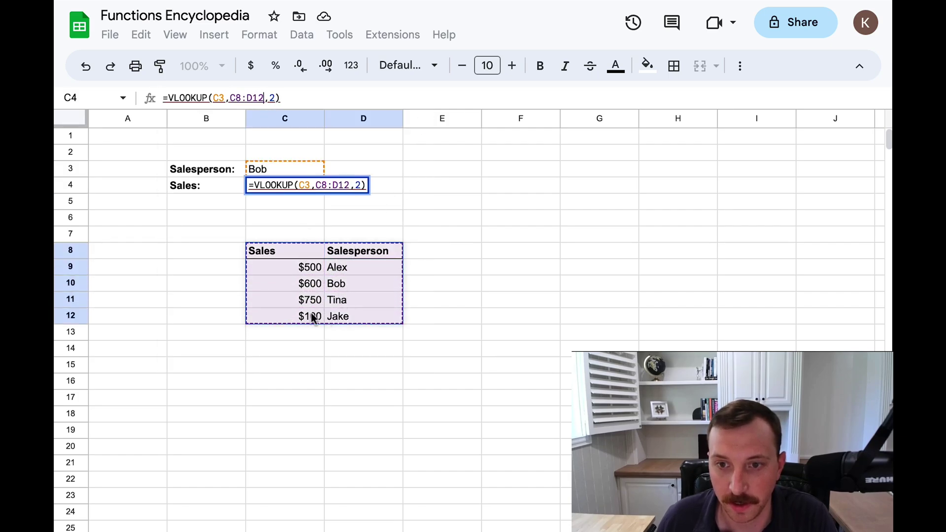
{"action": "key", "text": "Right"}
{"action": "key", "text": "Right"}
{"action": "key", "text": "BackSpace"}
{"action": "type", "text": "1"}
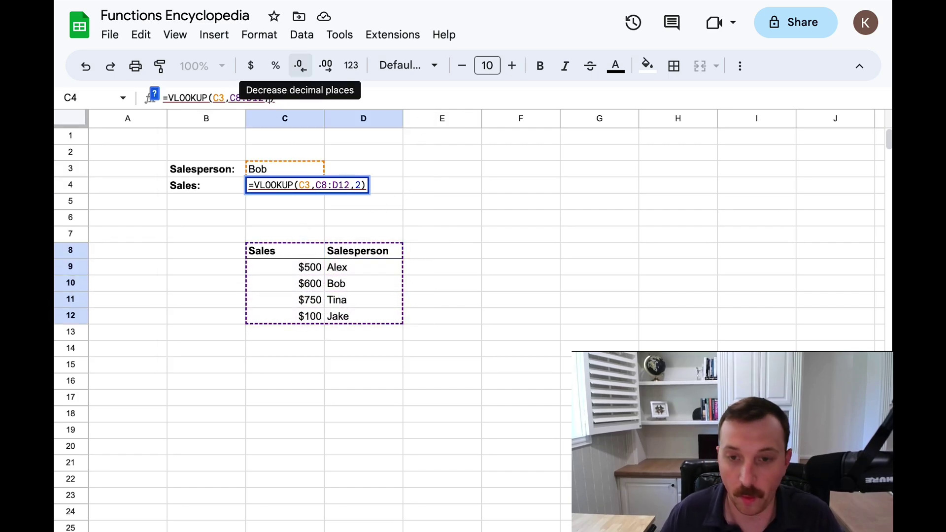
{"action": "key", "text": "Return"}
{"action": "key", "text": "Up"}
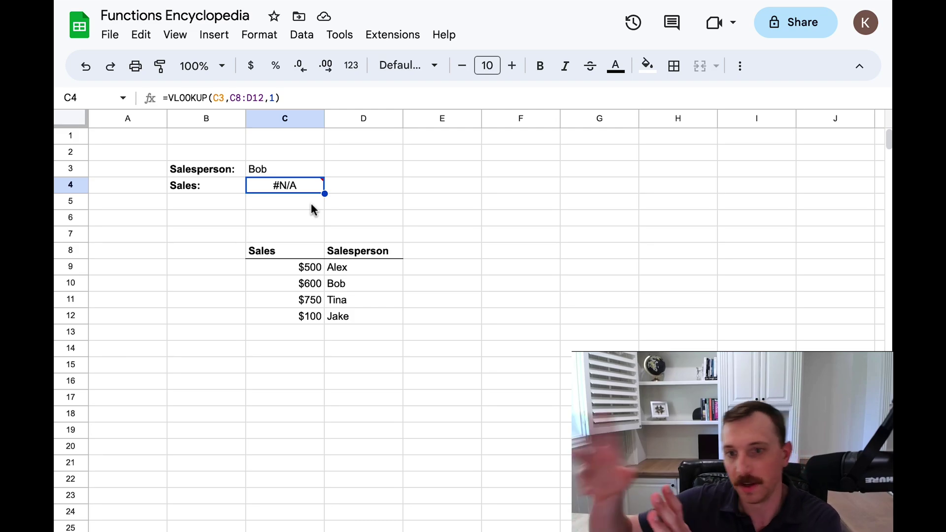
{"action": "key", "text": "Down"}
{"action": "key", "text": "Down"}
{"action": "key", "text": "Down"}
{"action": "key", "text": "Down"}
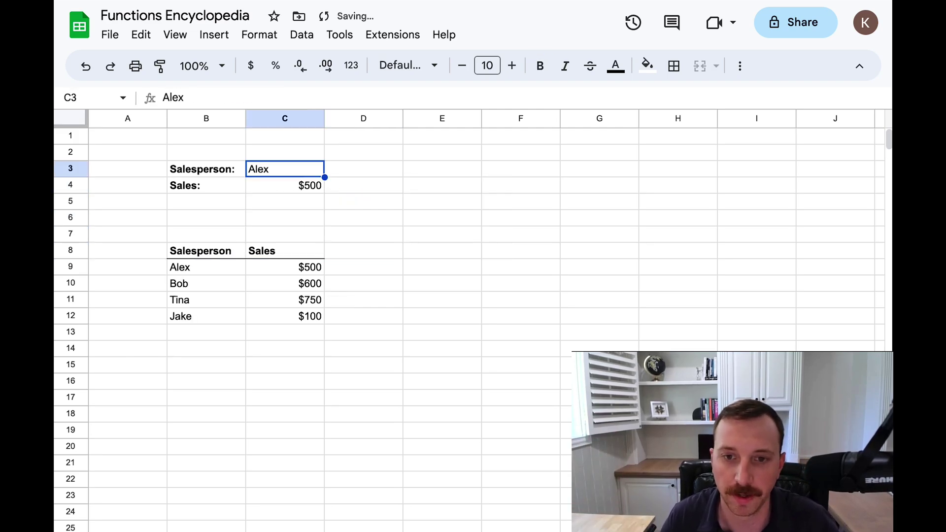
Review the existing XLOOKUP formula in C4 against the Salesperson/Sales table
{"action": "left_click", "coordinate": [285, 185]}
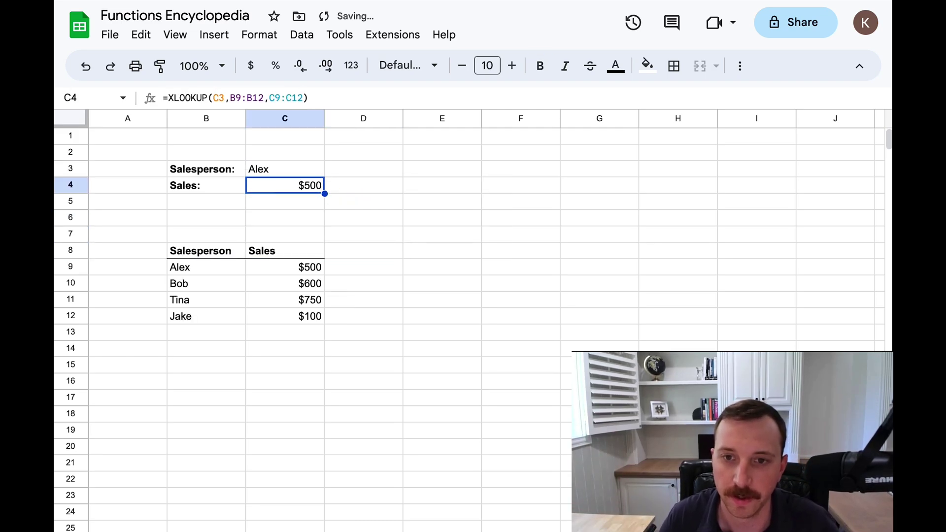
{"action": "left_click", "coordinate": [329, 252]}
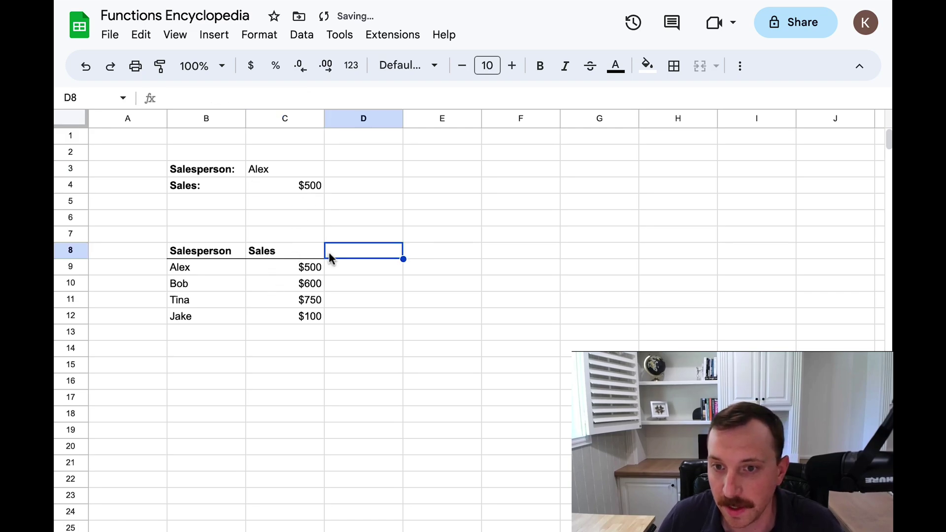
{"action": "left_click", "coordinate": [443, 252]}
{"action": "left_click", "coordinate": [614, 255]}
{"action": "key", "text": "Right"}
{"action": "left_click", "coordinate": [204, 285]}
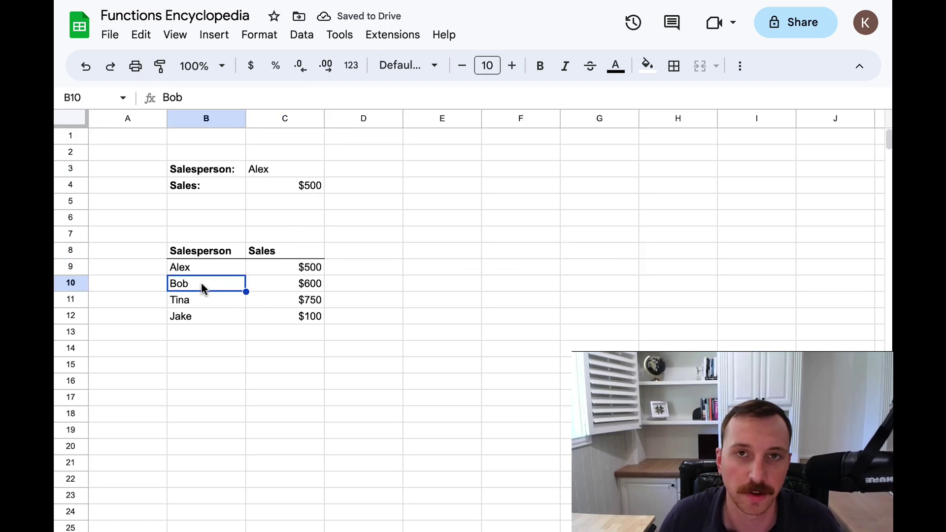
{"action": "left_click", "coordinate": [319, 182]}
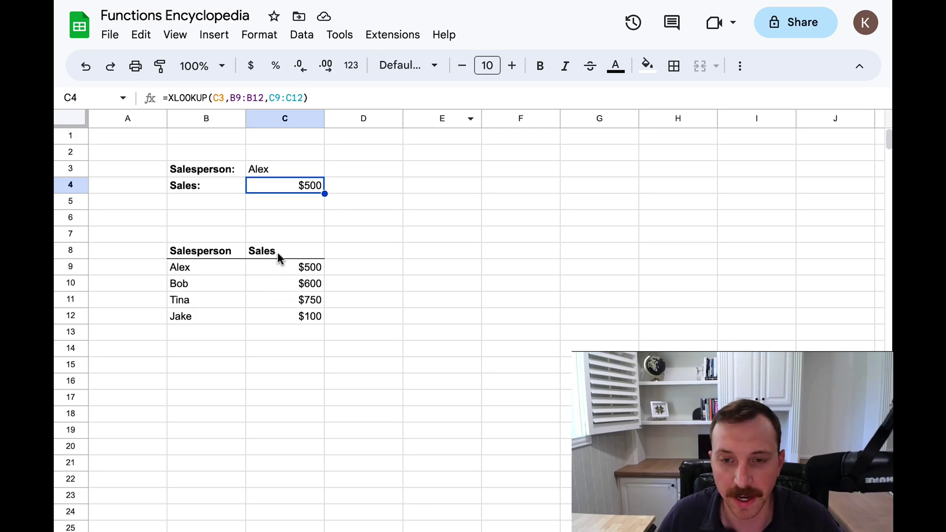
Move the Salesperson column right of Sales, then shift the table back into B8:C12
{"action": "left_click_drag", "start_coordinate": [279, 253], "coordinate": [283, 316]}
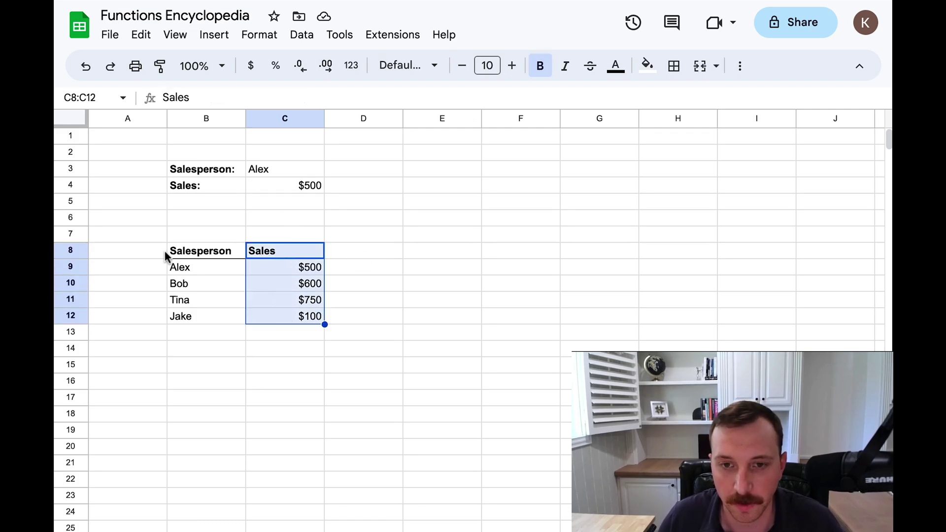
{"action": "left_click_drag", "start_coordinate": [169, 252], "coordinate": [188, 315]}
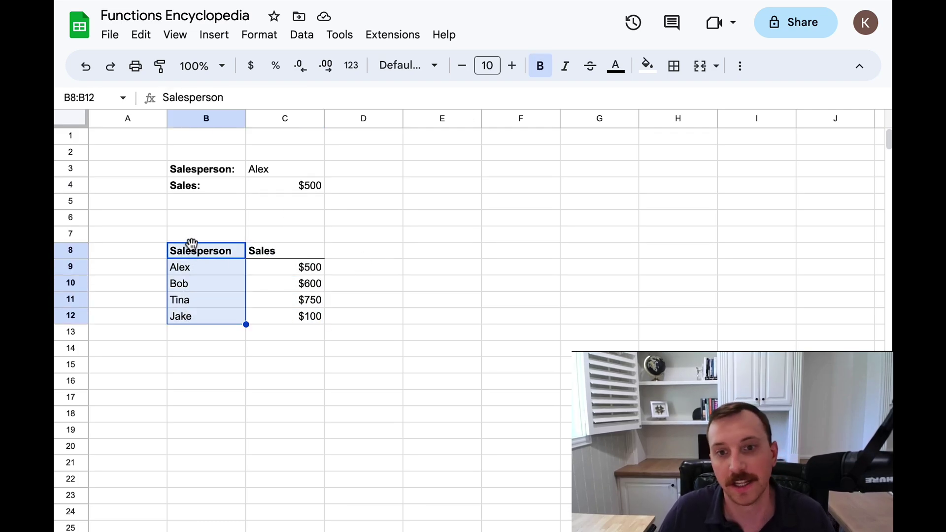
{"action": "left_click_drag", "start_coordinate": [190, 249], "coordinate": [363, 252]}
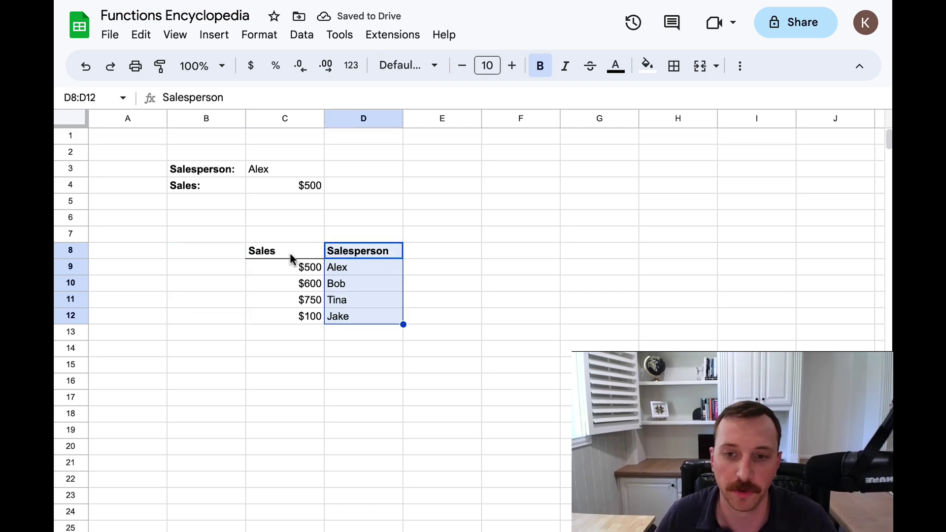
{"action": "left_click_drag", "start_coordinate": [292, 256], "coordinate": [344, 313]}
{"action": "left_click_drag", "start_coordinate": [341, 246], "coordinate": [291, 253]}
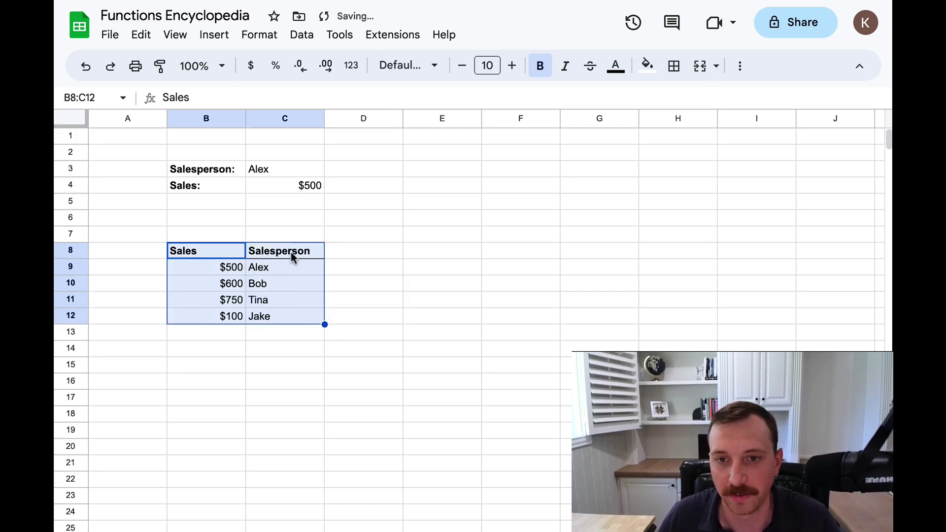
{"action": "left_click", "coordinate": [291, 254]}
{"action": "key", "text": "Down"}
Check that C4 now reads =XLOOKUP(C3,C9:C12,B9:B12), returning from the left Sales column
{"action": "left_click", "coordinate": [306, 191]}
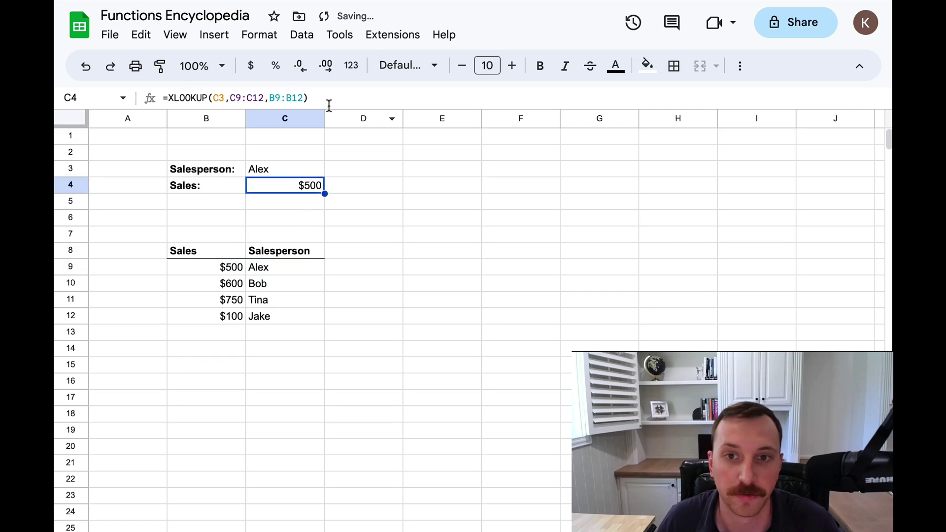
{"action": "left_click", "coordinate": [327, 101]}
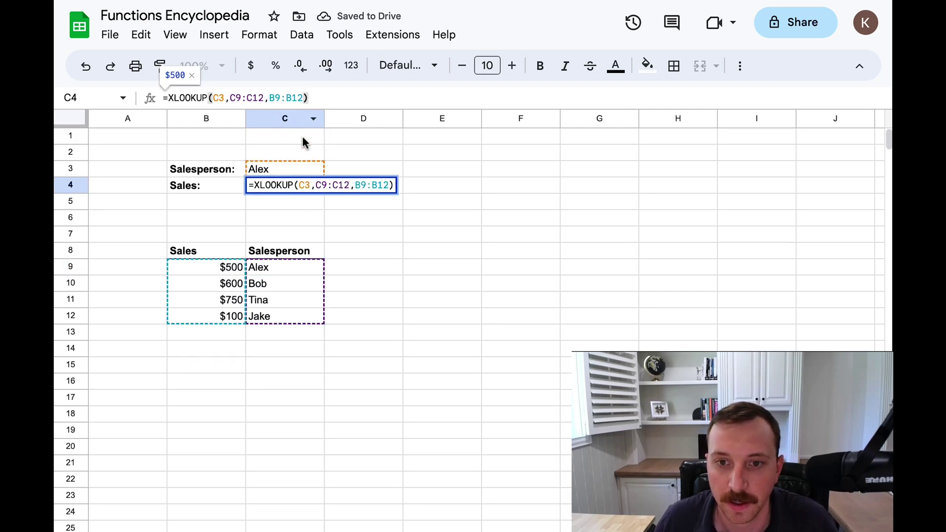
{"action": "key", "text": "Escape"}
{"action": "left_click_drag", "start_coordinate": [212, 252], "coordinate": [210, 298]}
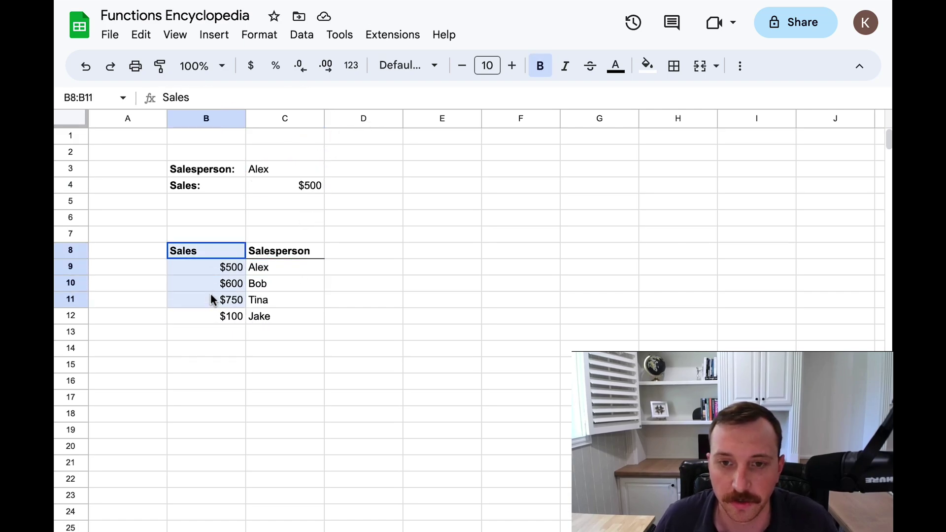
{"action": "left_click", "coordinate": [283, 252]}
{"action": "left_click_drag", "start_coordinate": [219, 253], "coordinate": [222, 312]}
{"action": "left_click_drag", "start_coordinate": [293, 250], "coordinate": [286, 314]}
Test the lookup by entering Bob, then Tina, in C3, giving $750 for Tina
{"action": "left_click", "coordinate": [283, 167]}
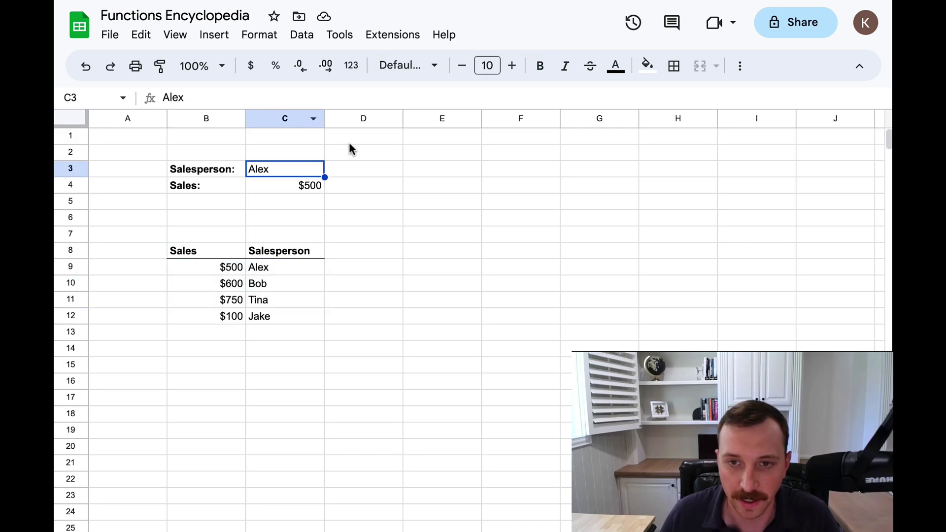
{"action": "type", "text": "Bob"}
{"action": "key", "text": "Return"}
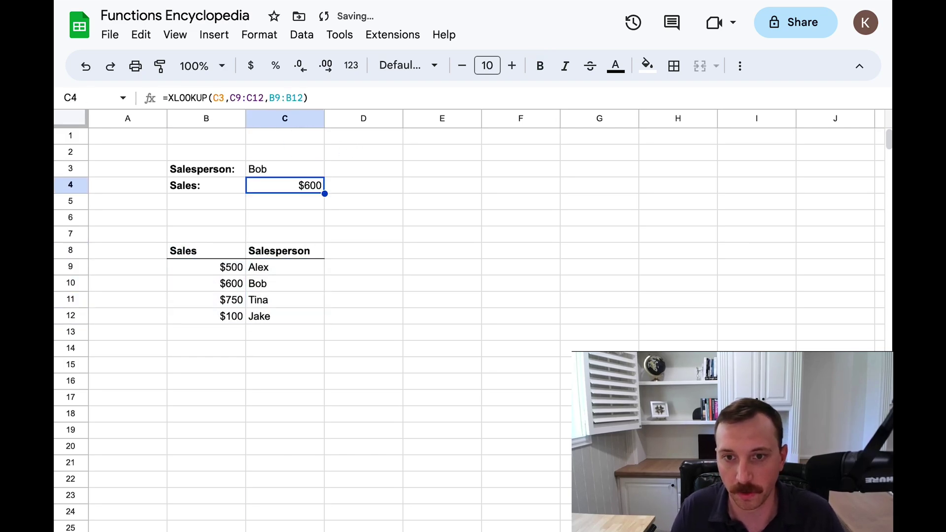
{"action": "left_click", "coordinate": [285, 169]}
{"action": "type", "text": "Tina"}
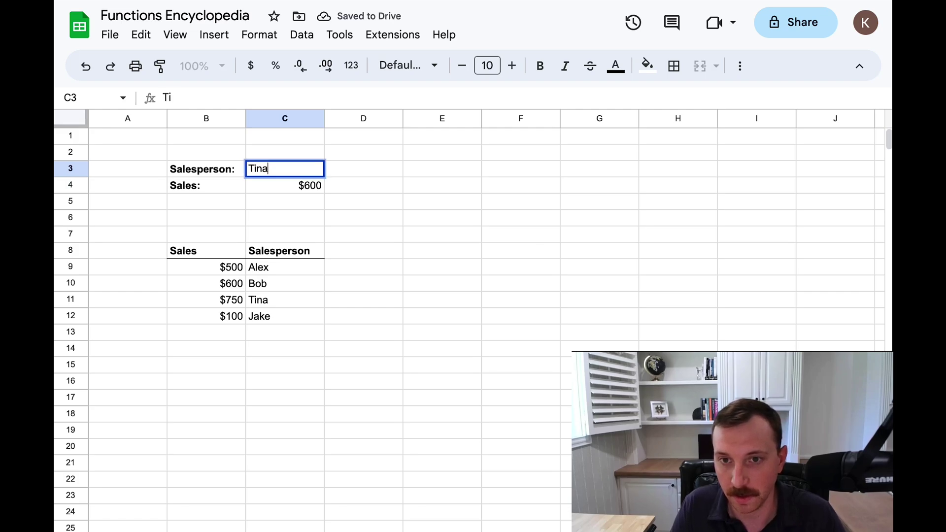
{"action": "key", "text": "Return"}
{"action": "left_click", "coordinate": [363, 169]}
{"action": "left_click", "coordinate": [285, 169]}
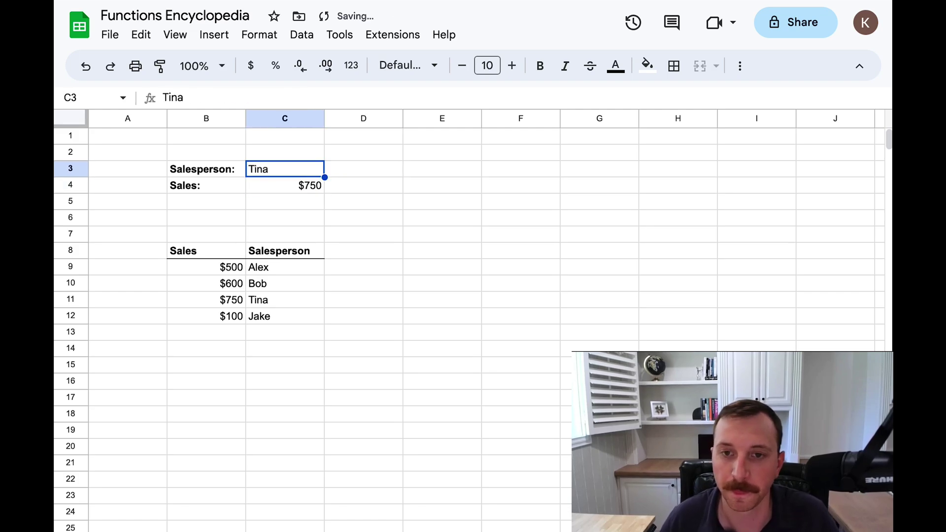
{"action": "scroll", "coordinate": [392, 341], "scroll_direction": "right", "scroll_amount": 10}
{"action": "scroll", "coordinate": [392, 342], "scroll_direction": "left", "scroll_amount": 3}
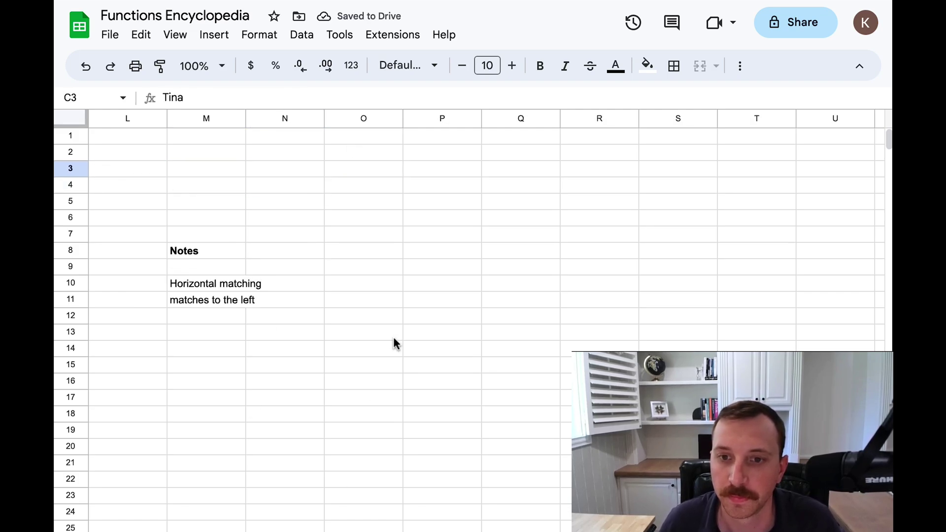
{"action": "scroll", "coordinate": [392, 342], "scroll_direction": "left", "scroll_amount": 5}
{"action": "left_click", "coordinate": [318, 348]}
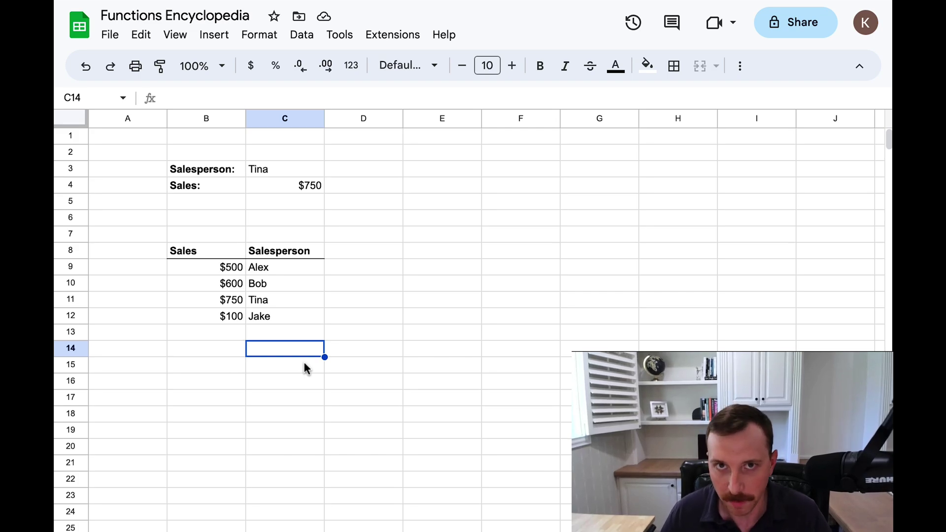
{"action": "left_click", "coordinate": [280, 185]}
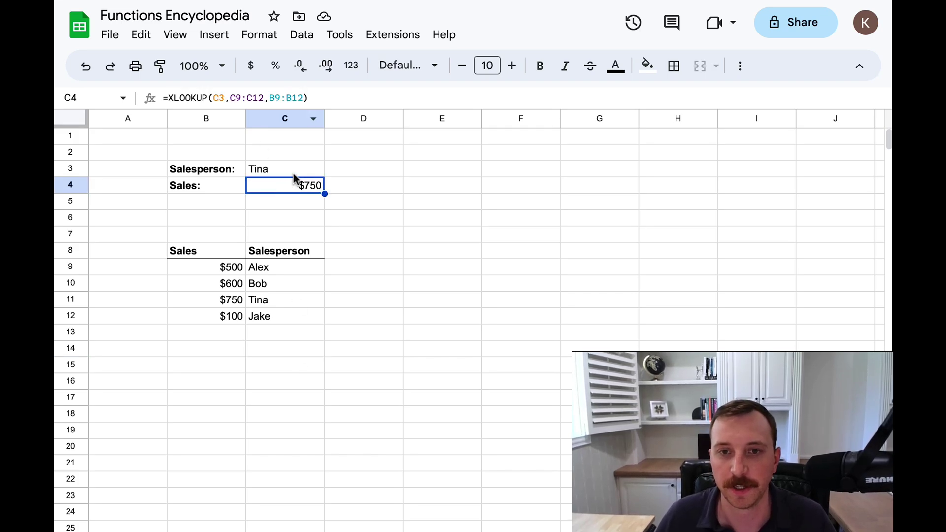
{"action": "left_click", "coordinate": [202, 98]}
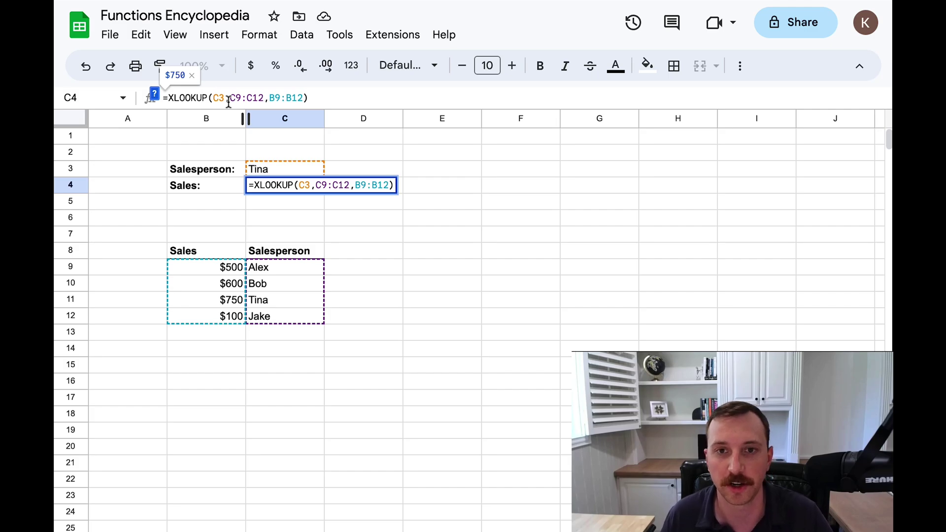
{"action": "double_click", "coordinate": [209, 98]}
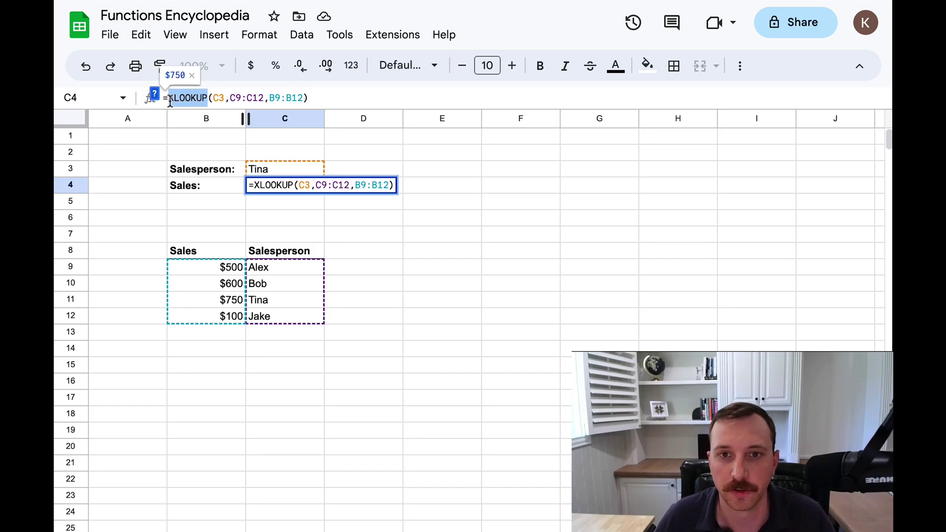
{"action": "left_click", "coordinate": [156, 97]}
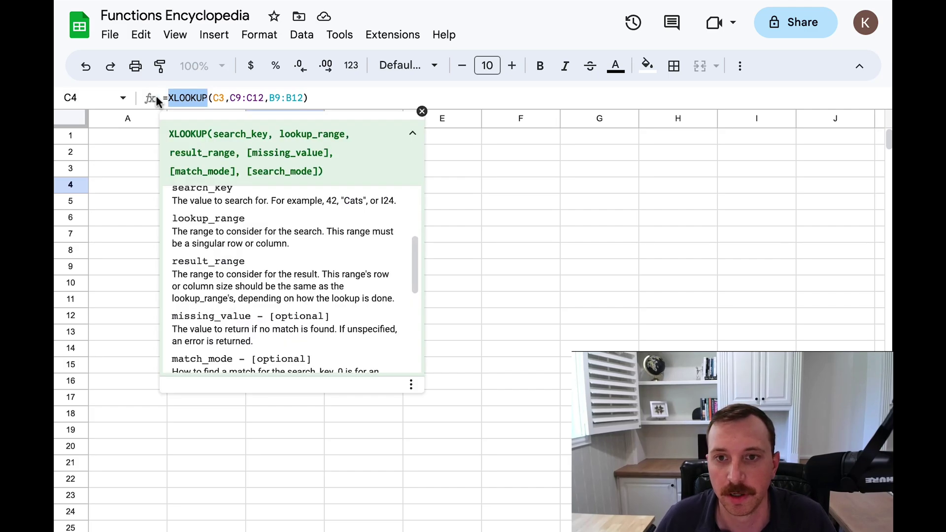
{"action": "left_click", "coordinate": [248, 134]}
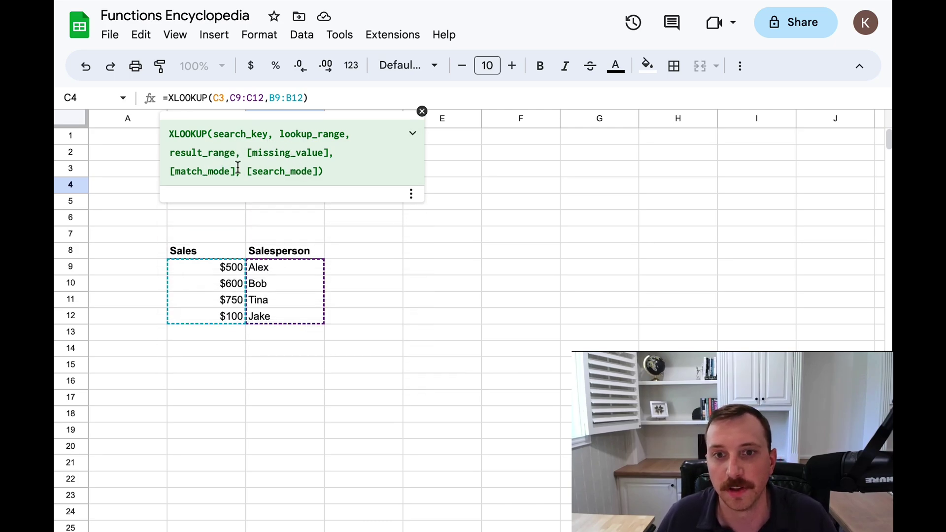
{"action": "left_click", "coordinate": [422, 112]}
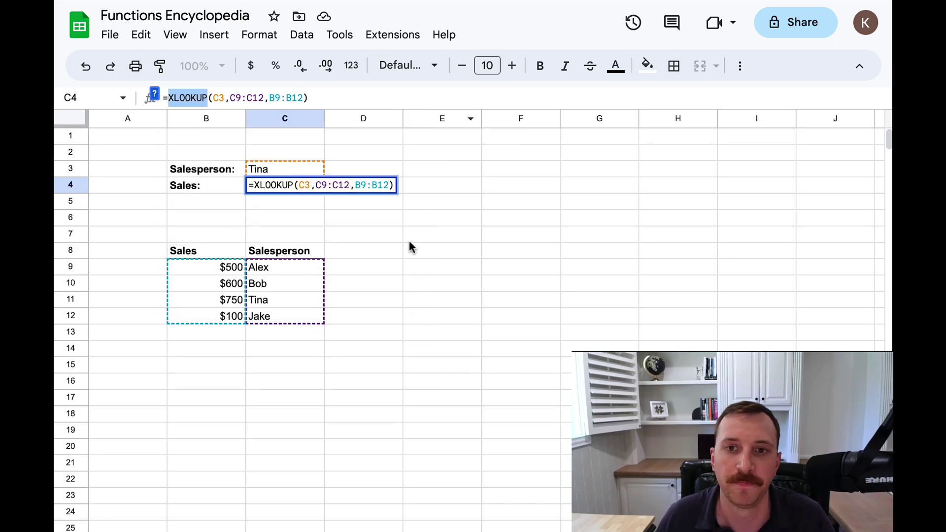
{"action": "left_click", "coordinate": [421, 270]}
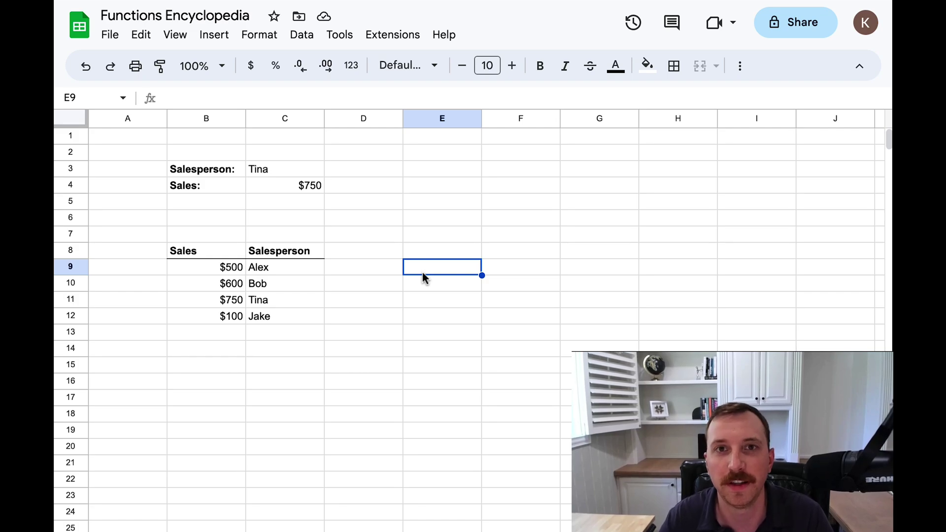